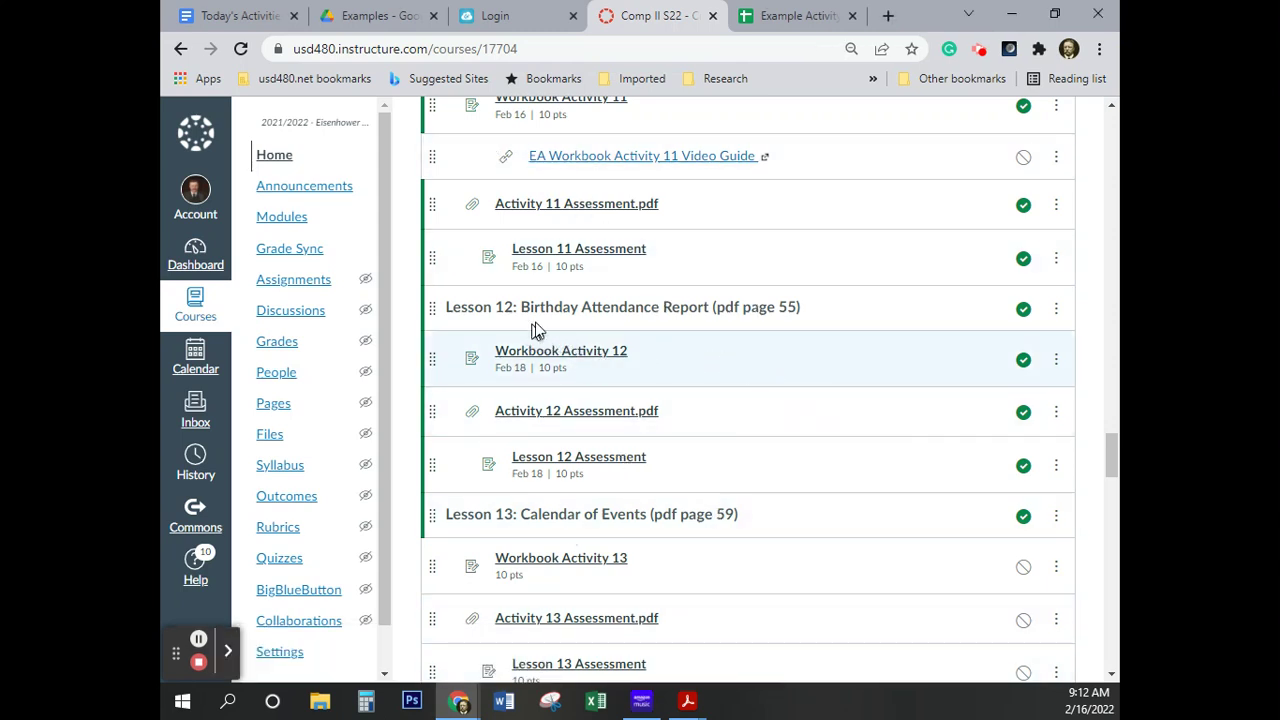
Step: Open Workbook Activity 12 in Canvas and select its Monthly Customer Attendance Report table
click(796, 313)
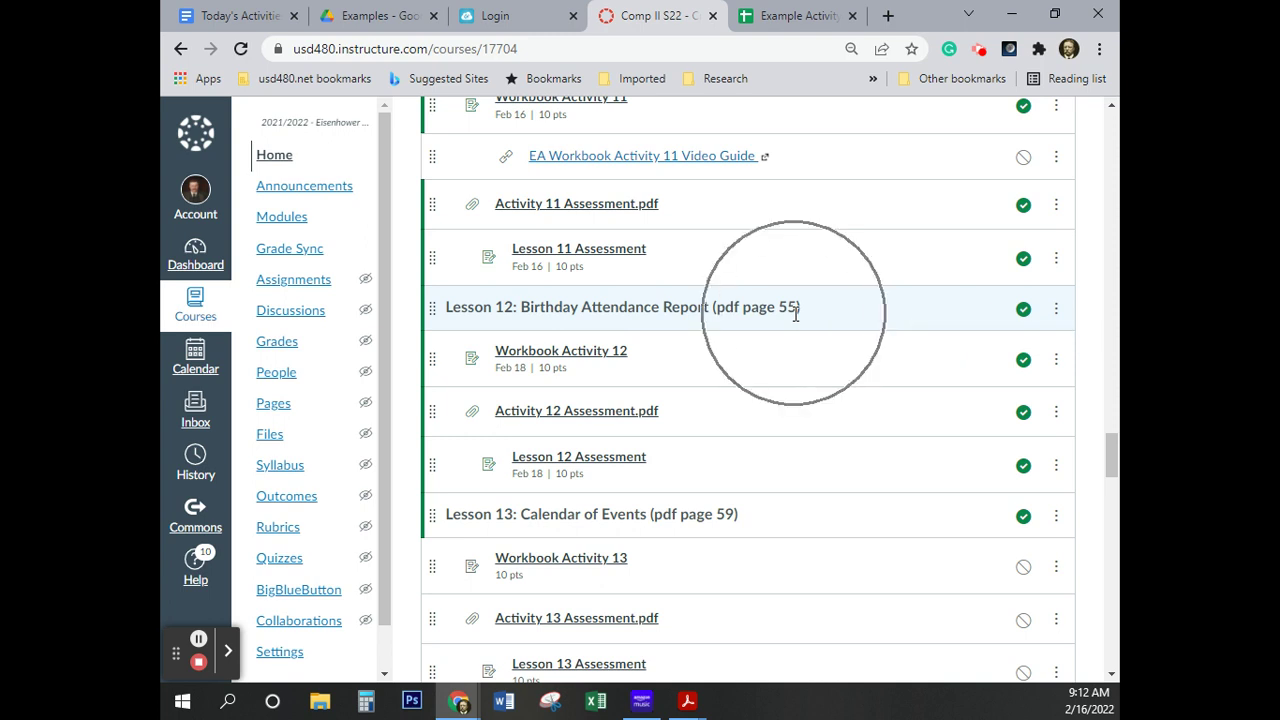
click(565, 350)
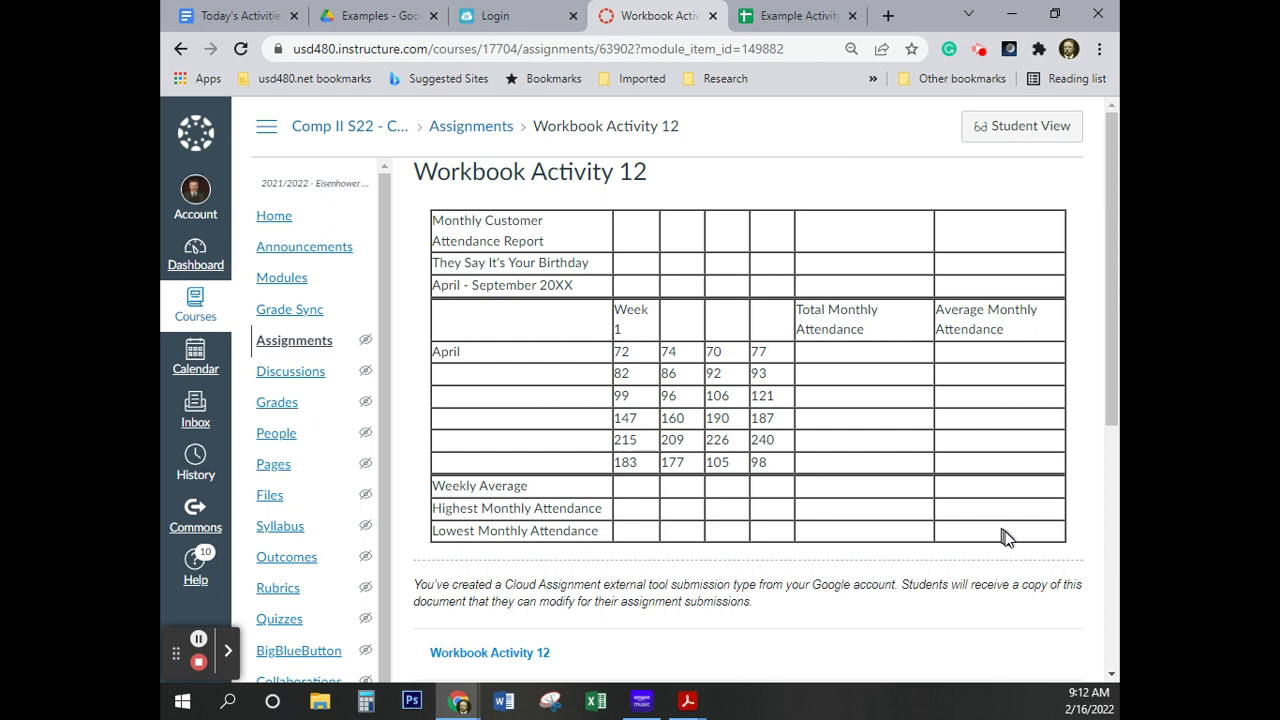
click(1006, 530)
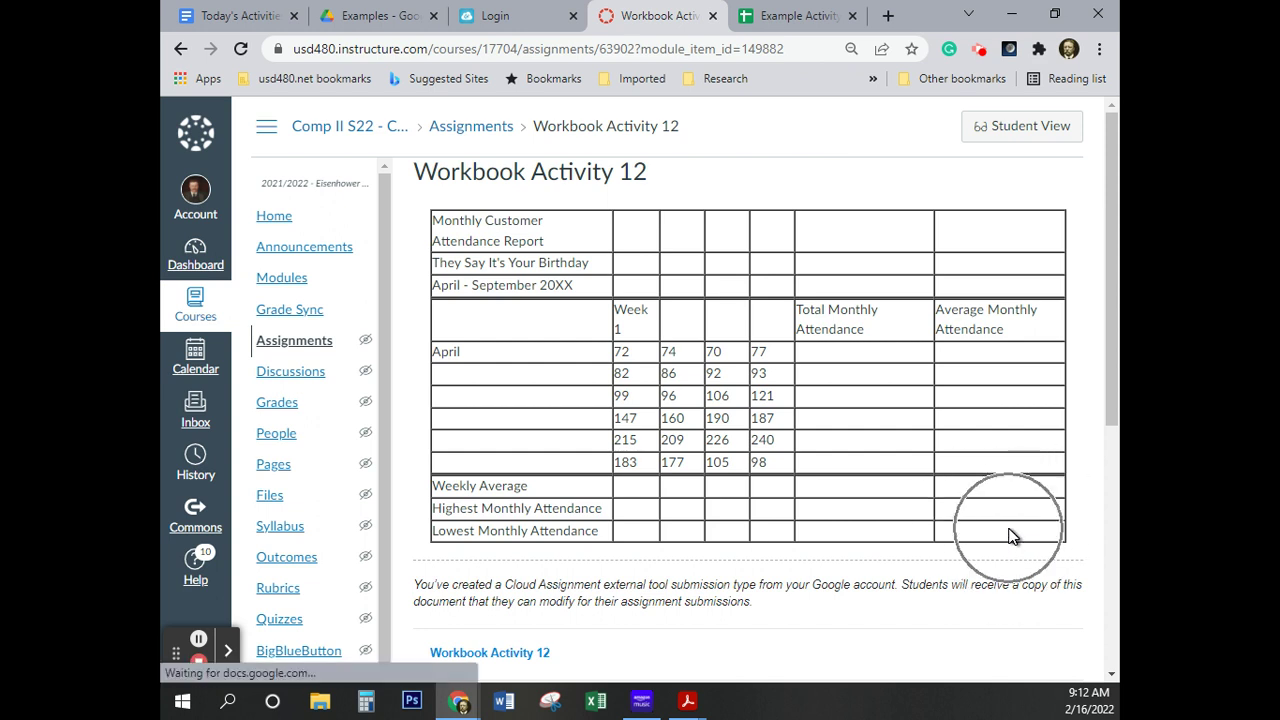
drag(1006, 531, 435, 217)
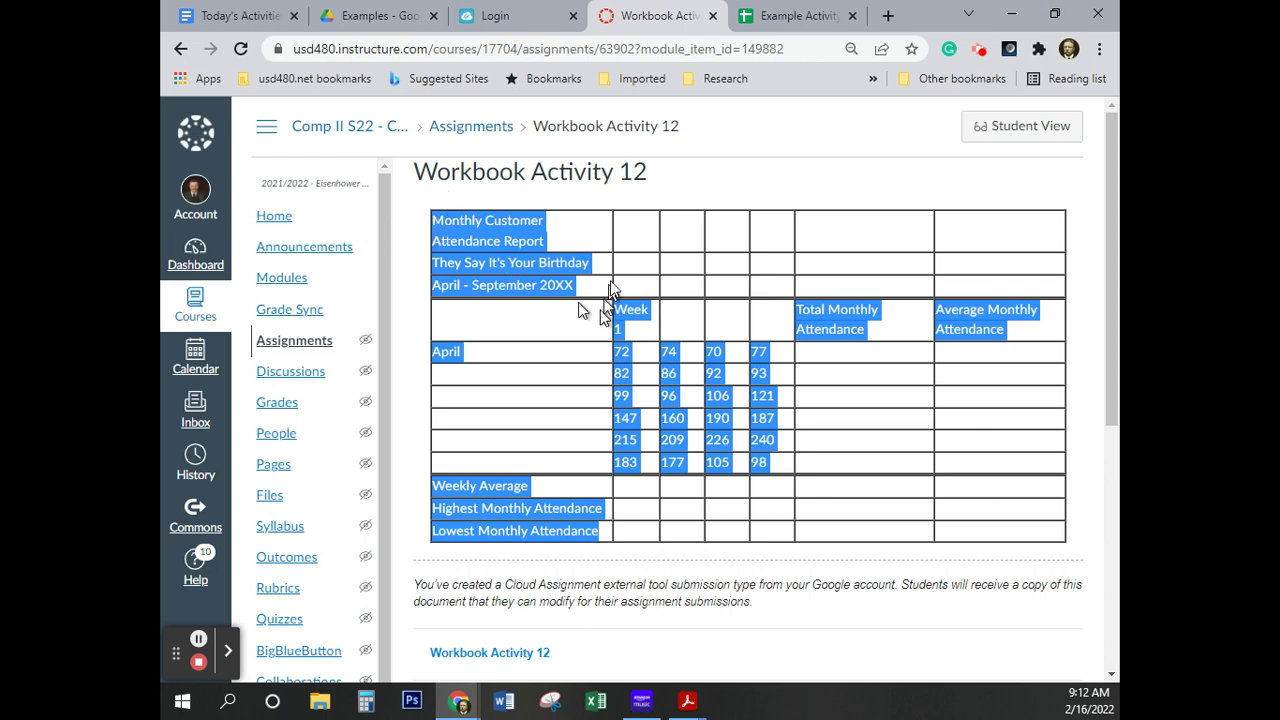
Step: Paste the attendance table into Example Activity 12 and delete the blank first row
click(781, 18)
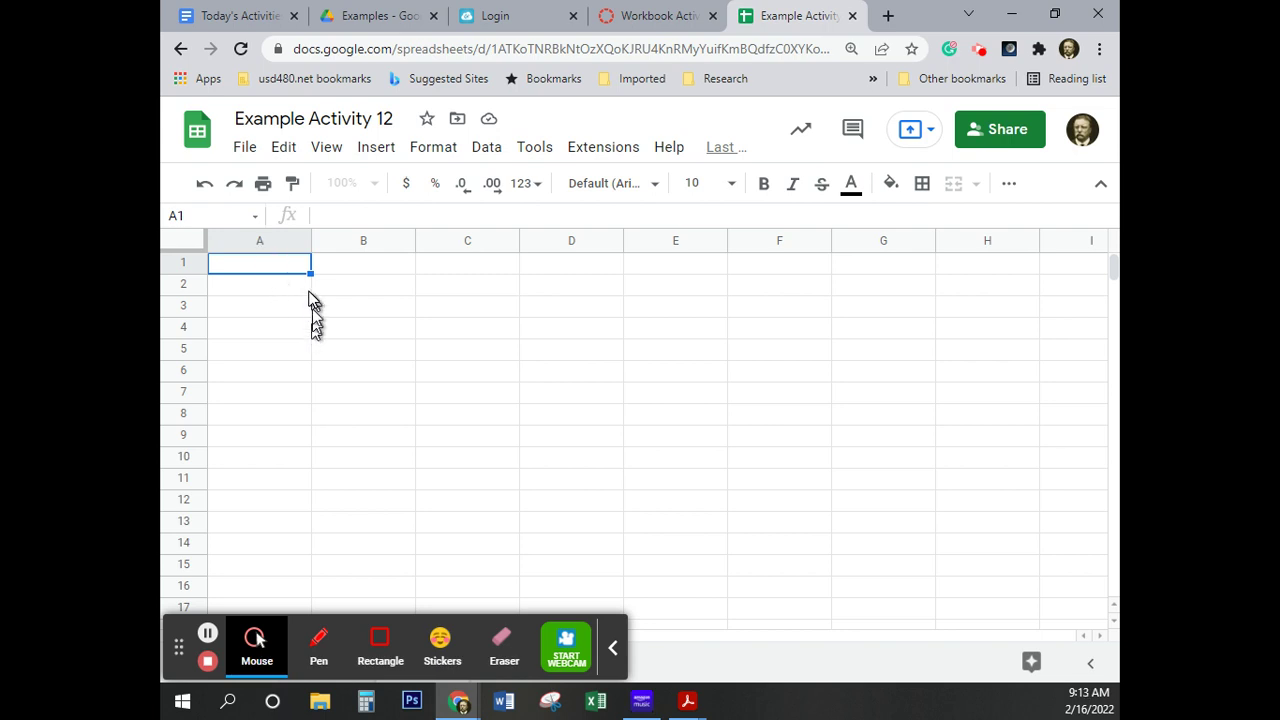
key(ctrl+v)
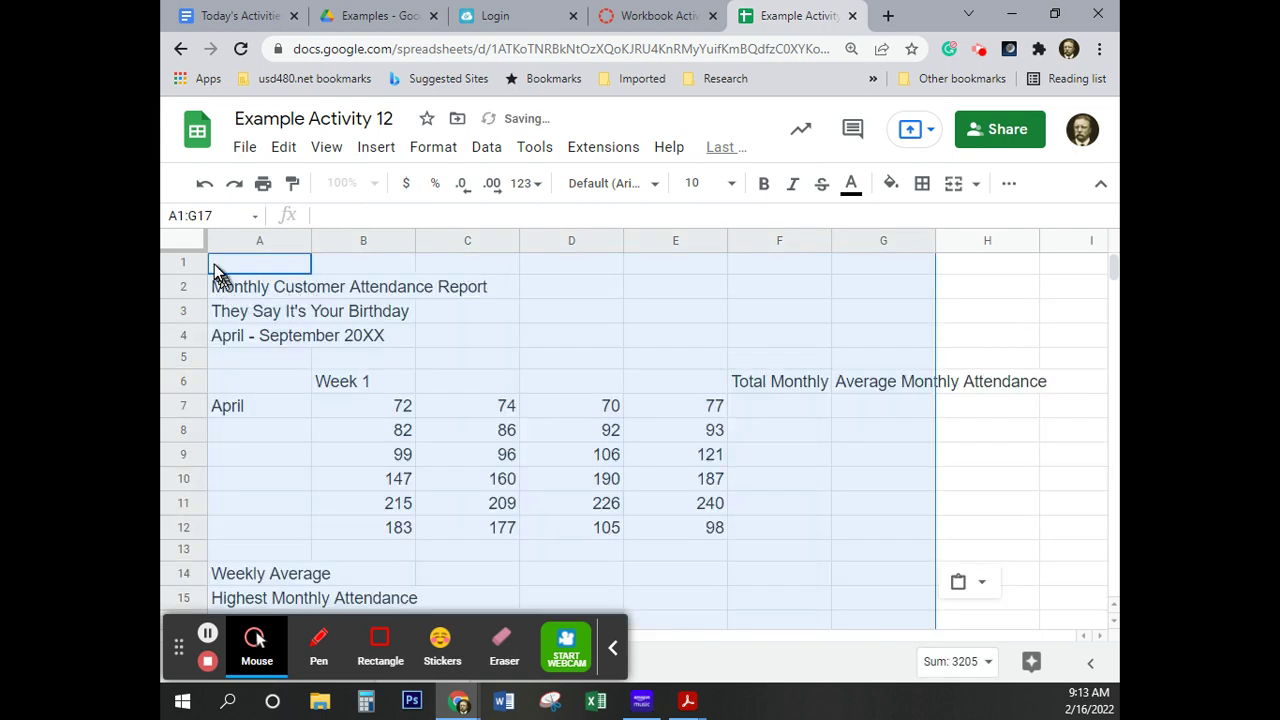
click(175, 263)
right_click(175, 263)
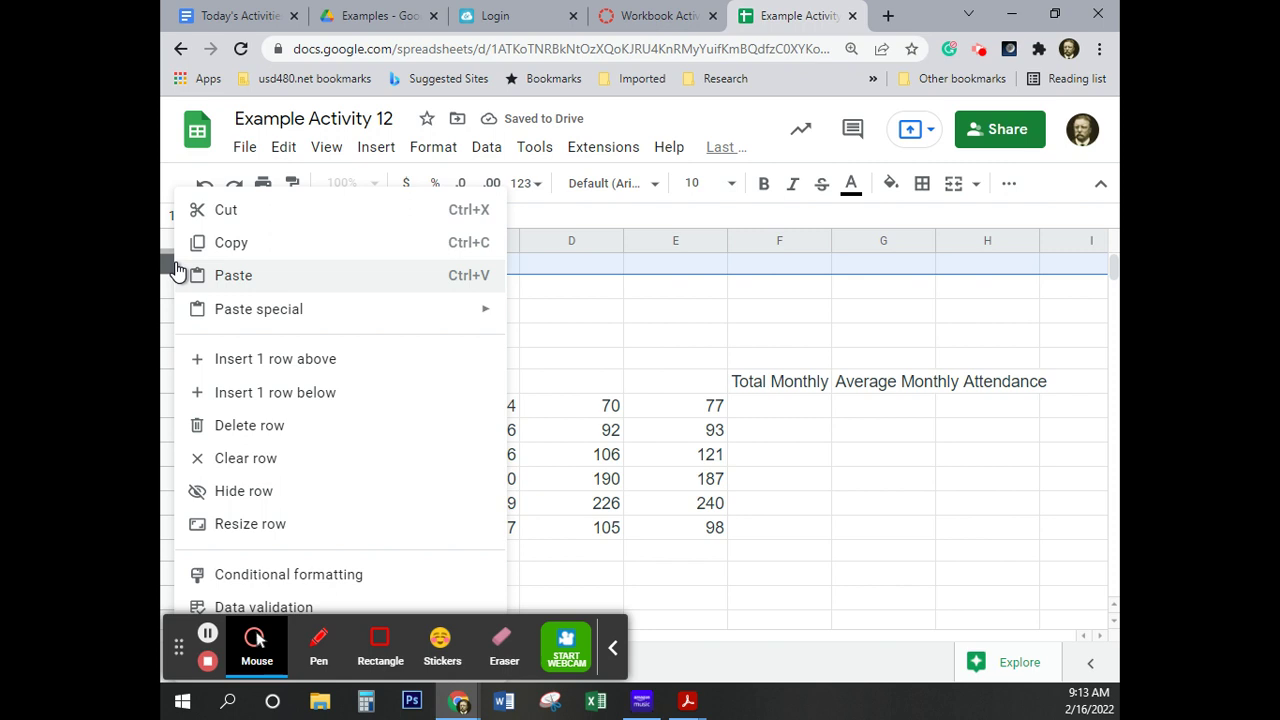
click(340, 435)
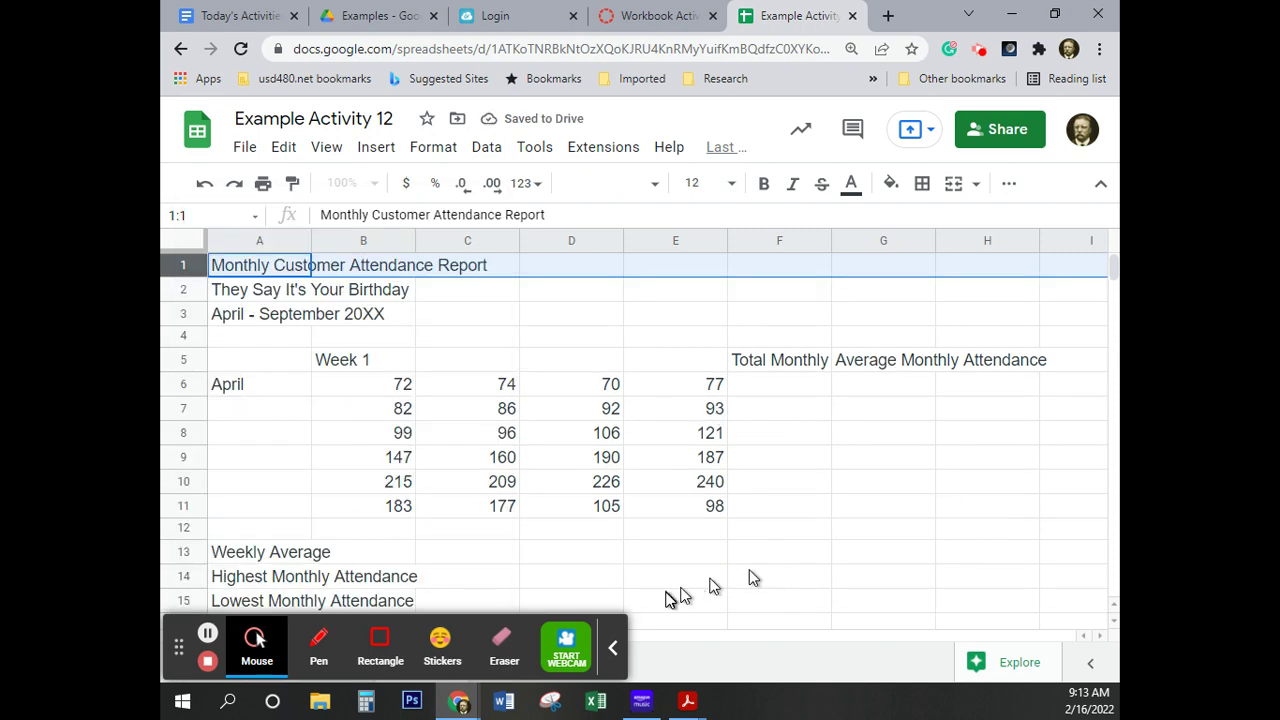
click(607, 654)
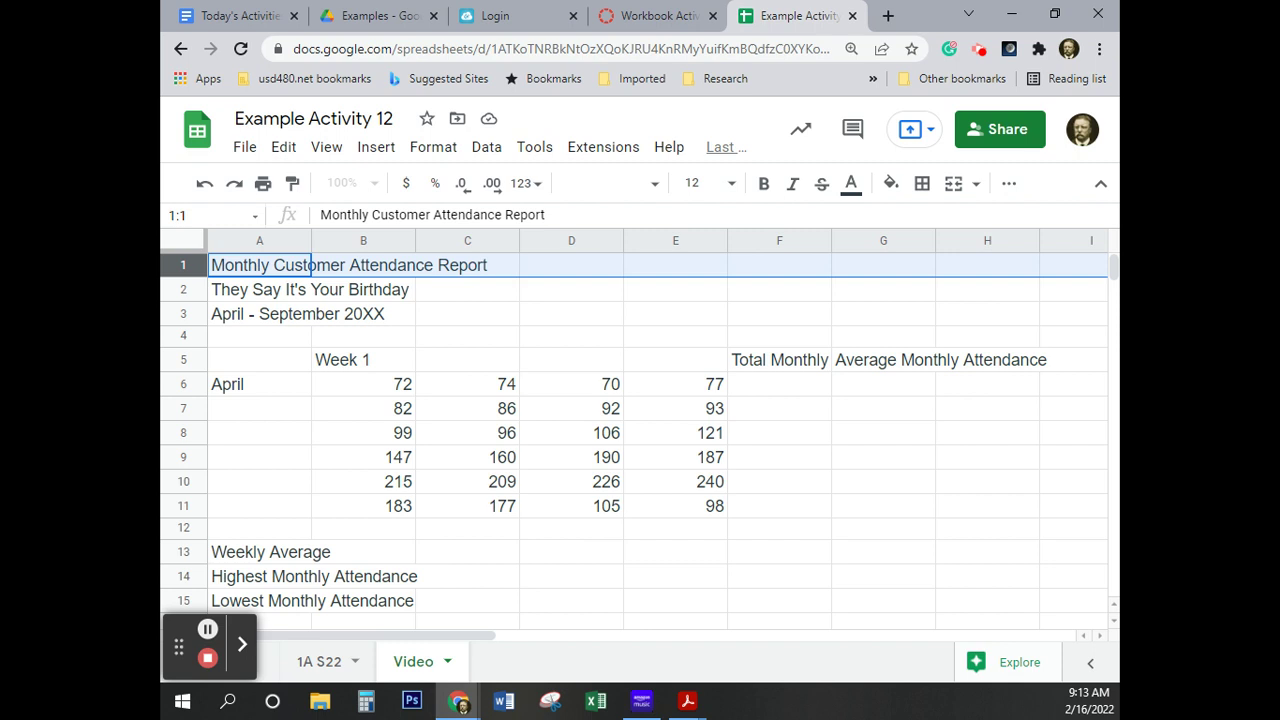
Step: Autofill May–September below April and Week 2–Week 4 across from Week 1
click(258, 390)
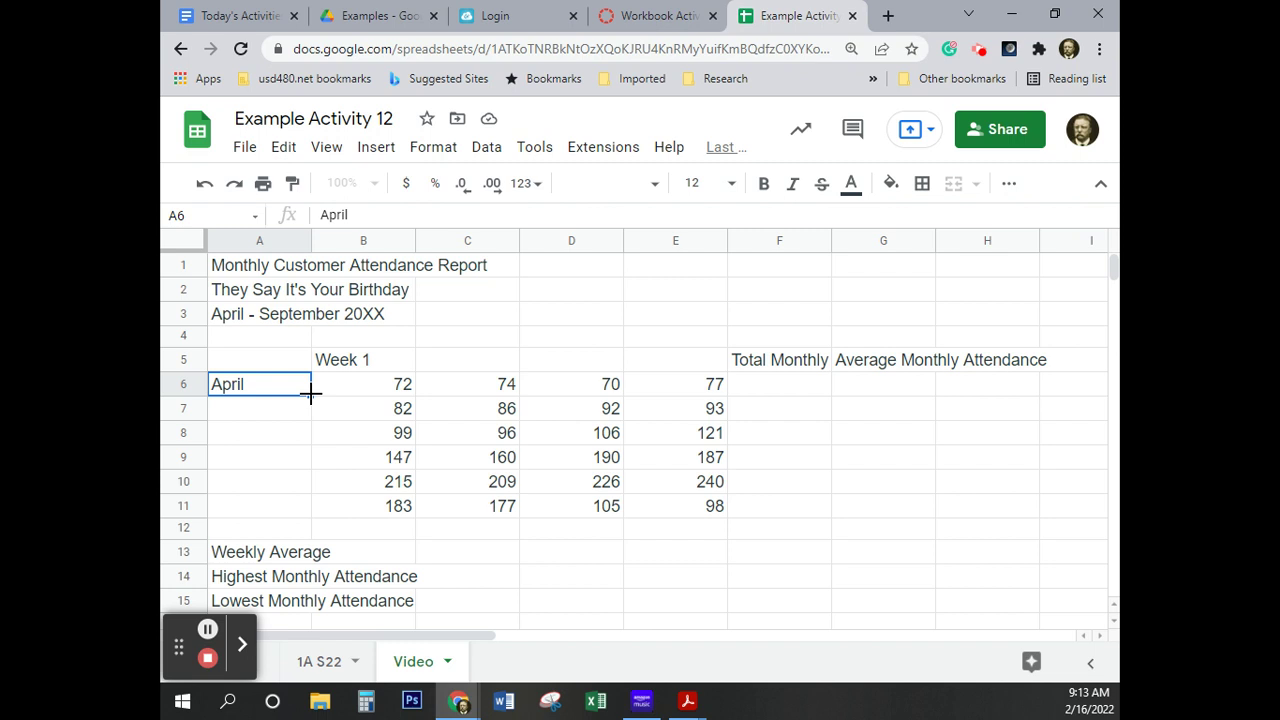
drag(310, 394, 252, 507)
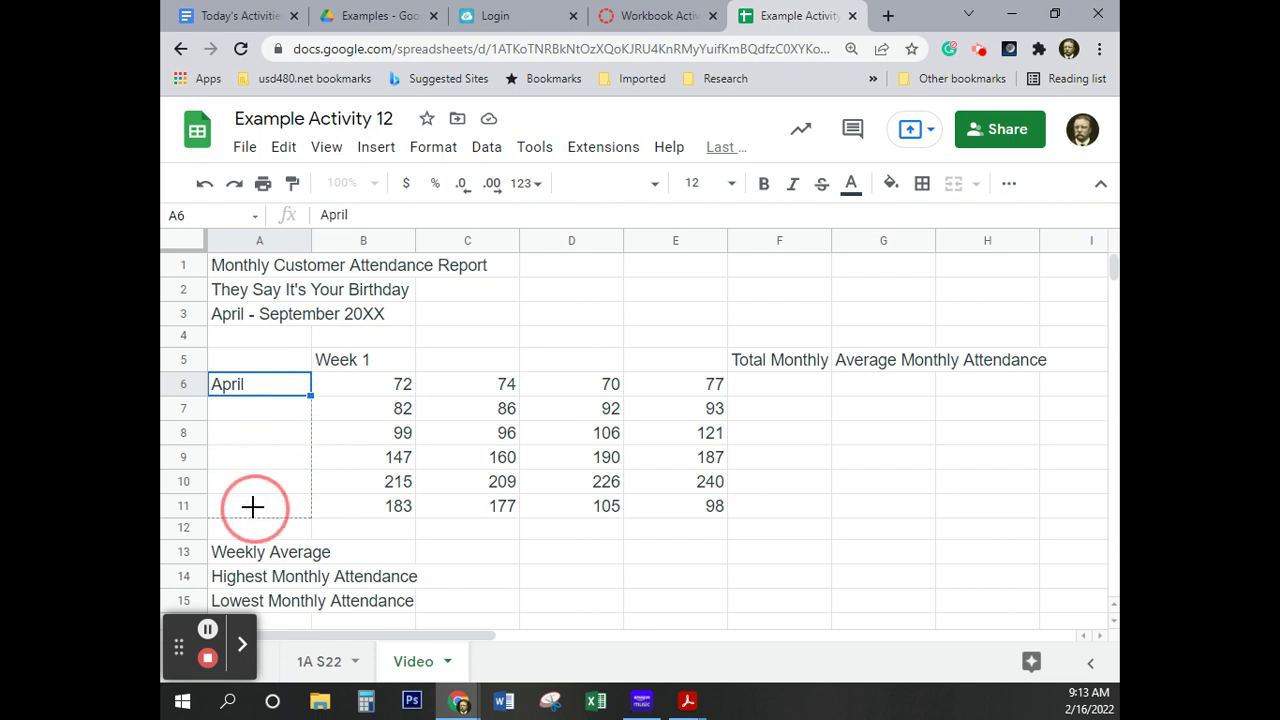
drag(253, 515, 256, 514)
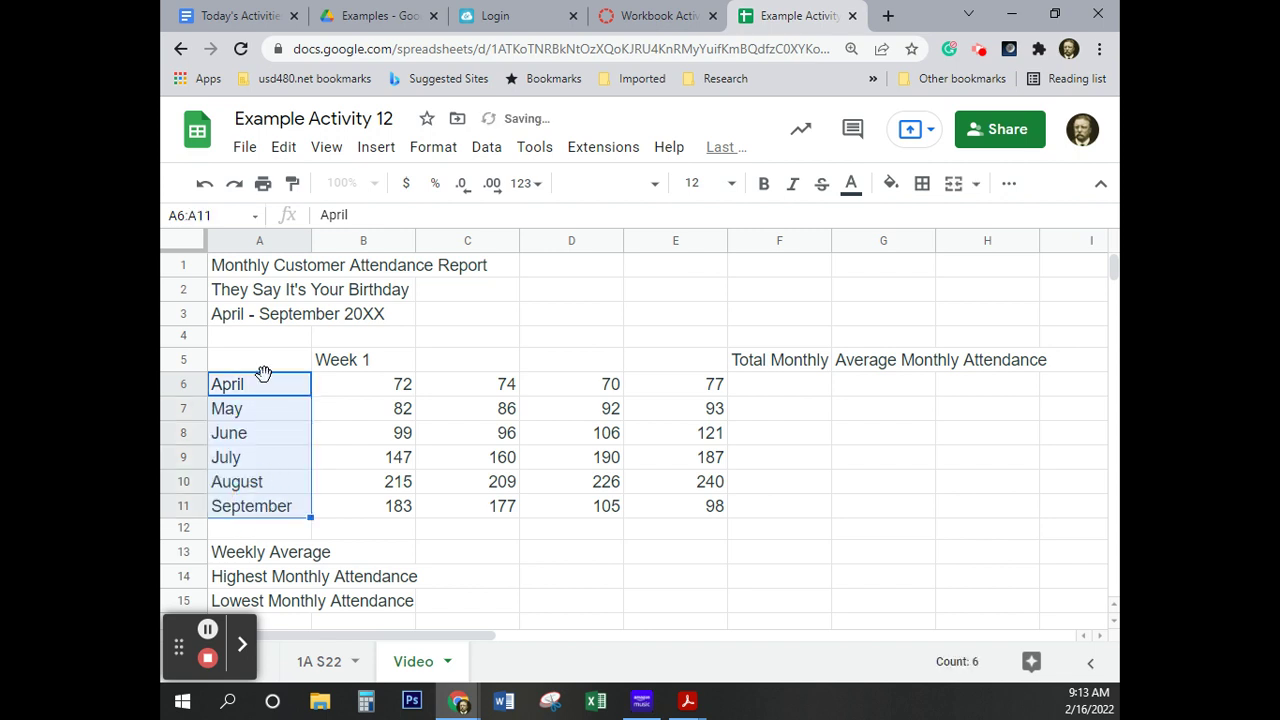
click(358, 365)
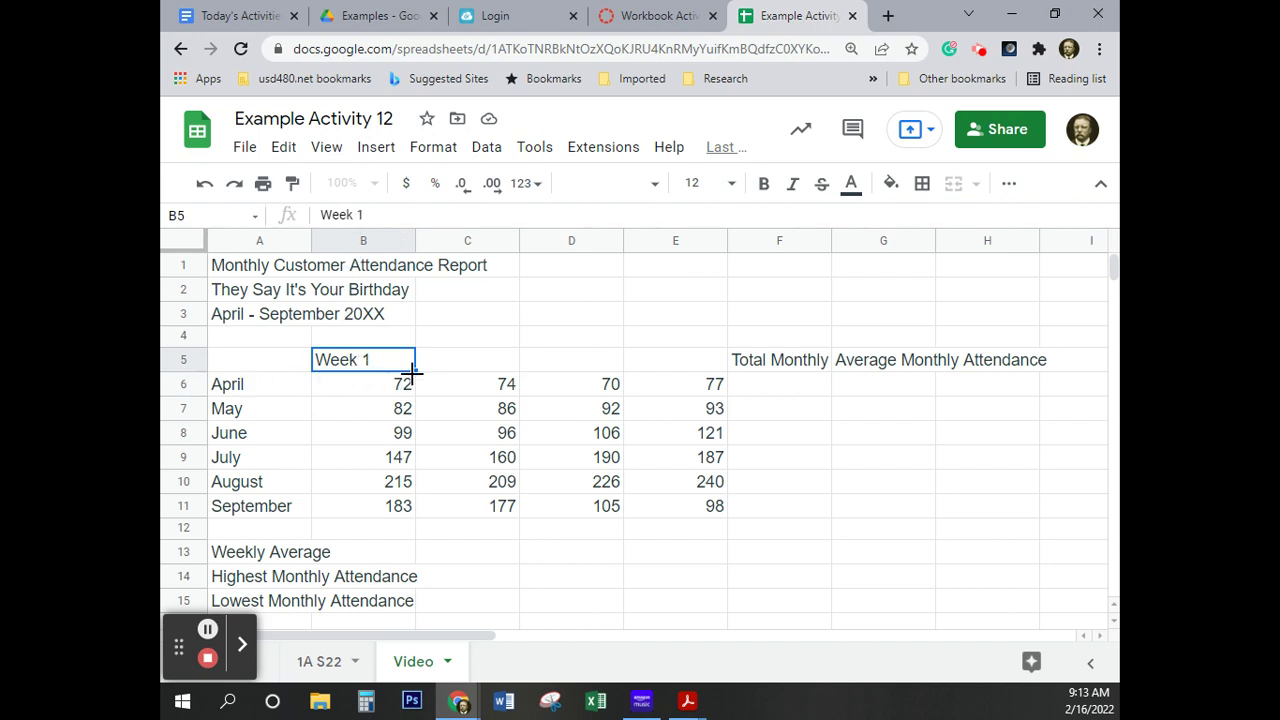
drag(413, 370, 650, 361)
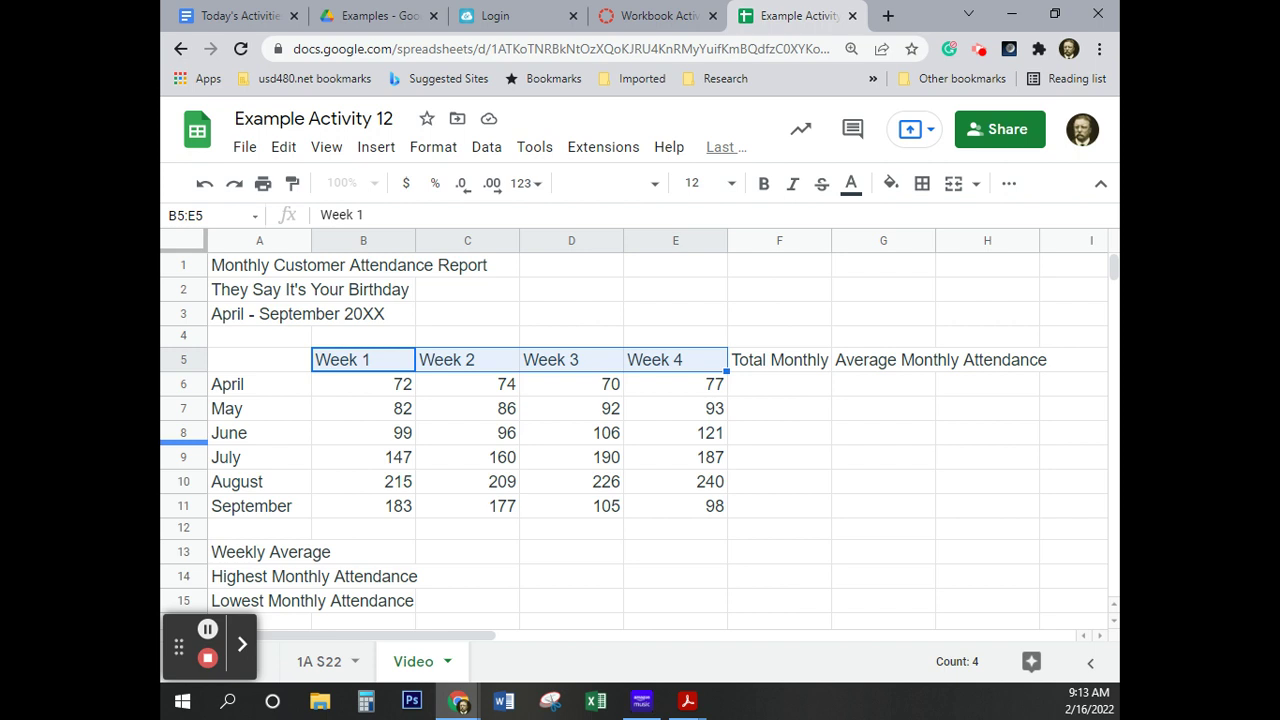
Step: Make the A1 report title bold at font size 20
click(224, 271)
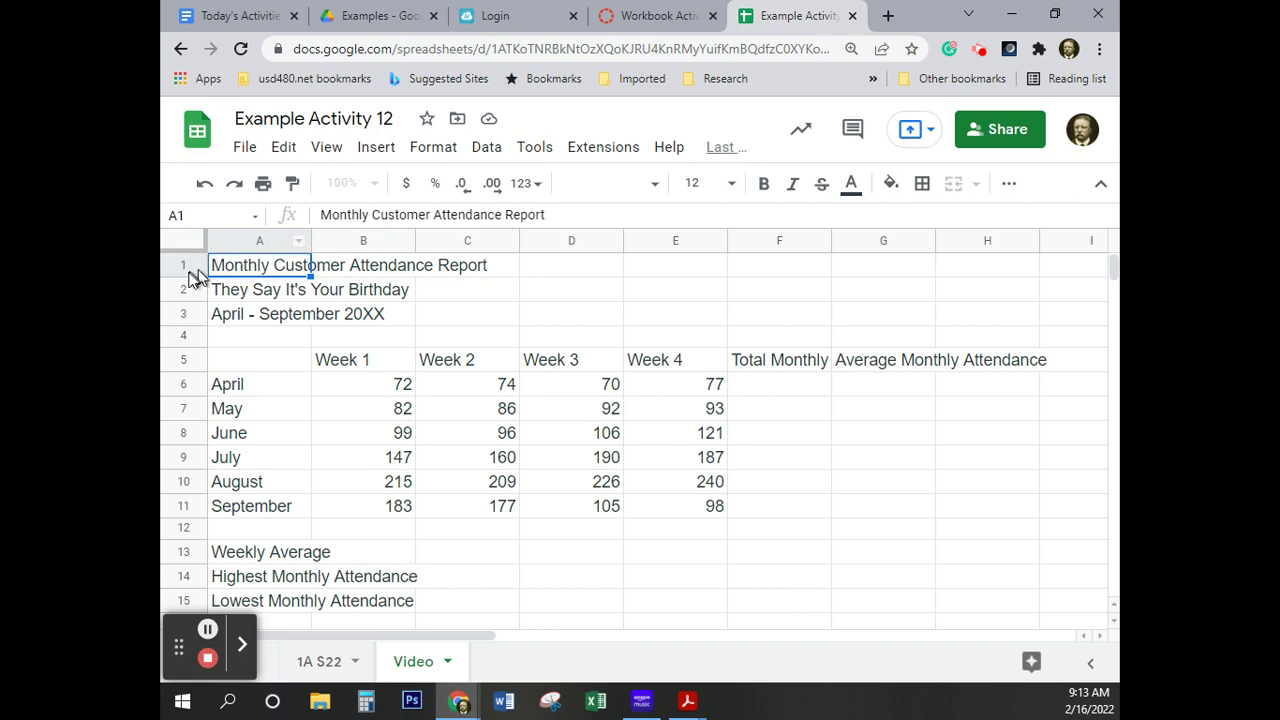
click(765, 185)
click(732, 184)
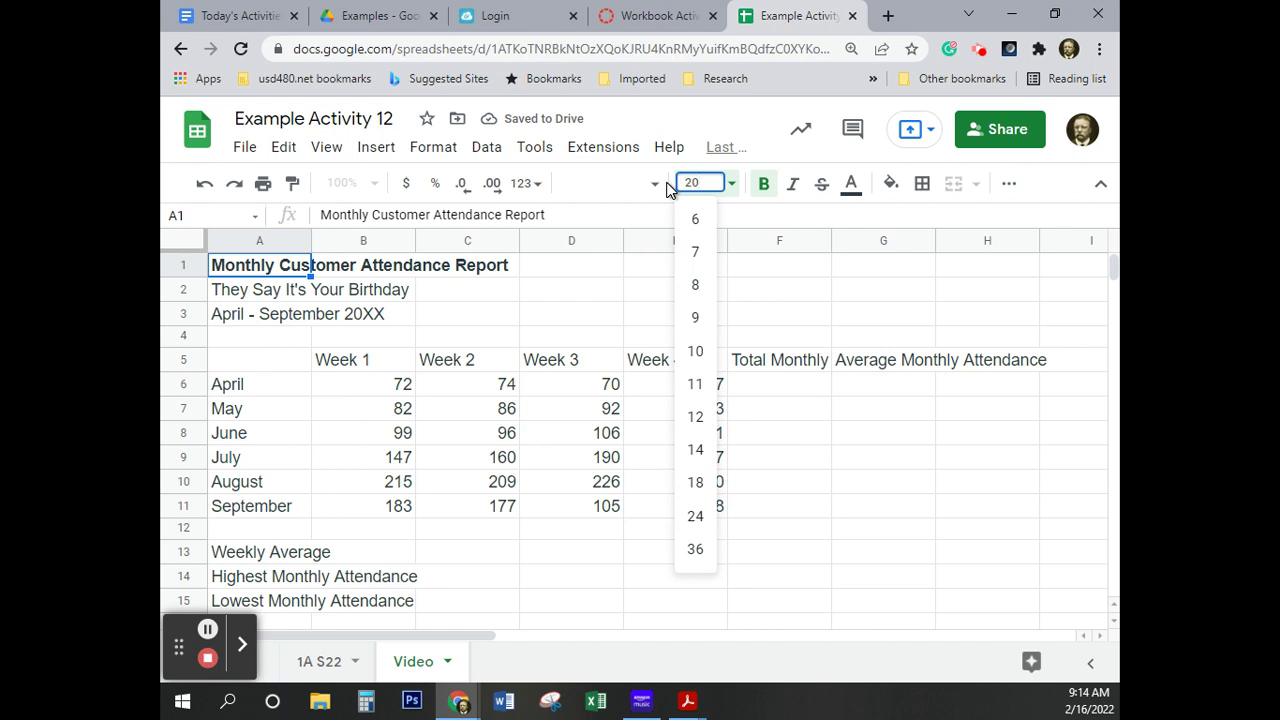
text(20)
key(Return)
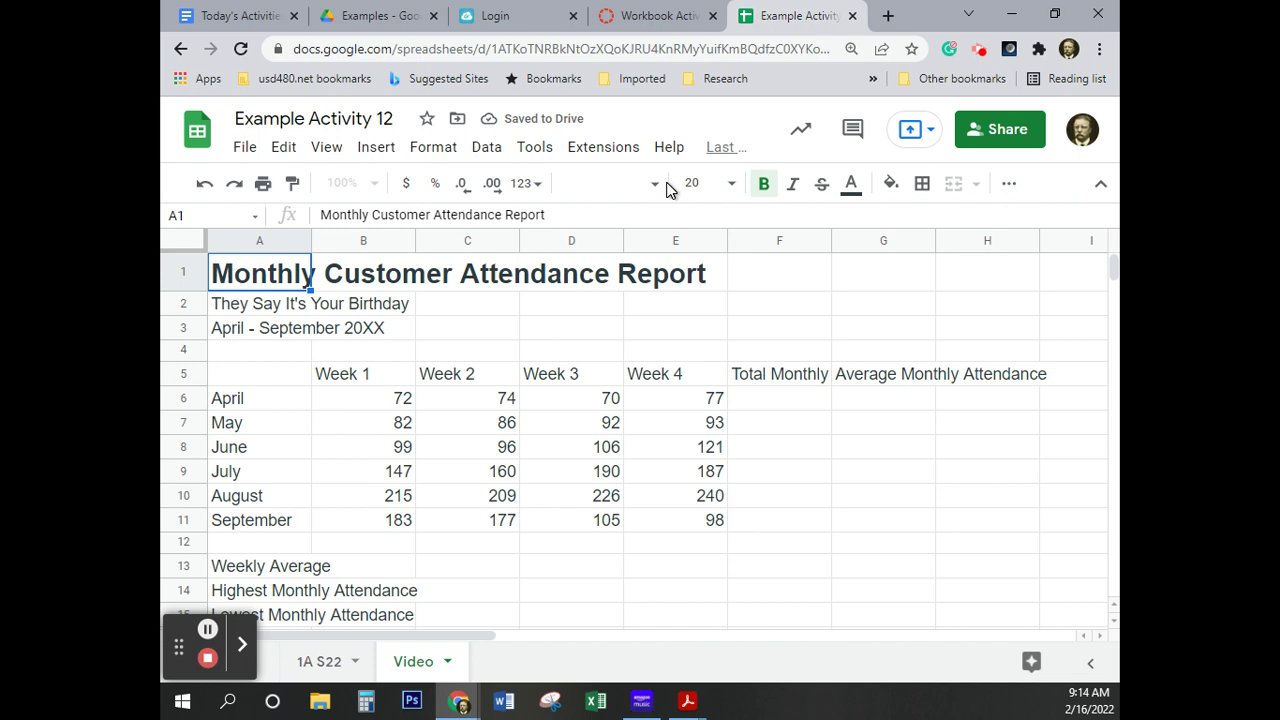
Step: Set the A2 subtitle to font size 16
click(267, 313)
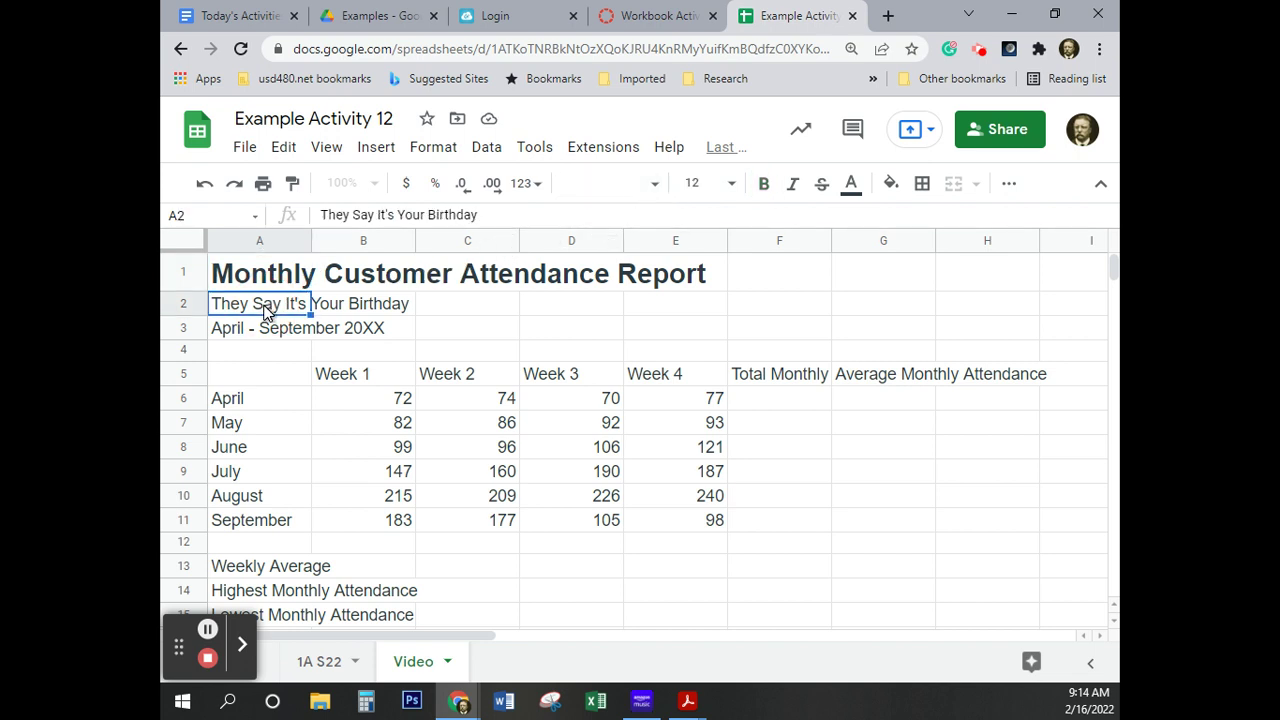
click(732, 184)
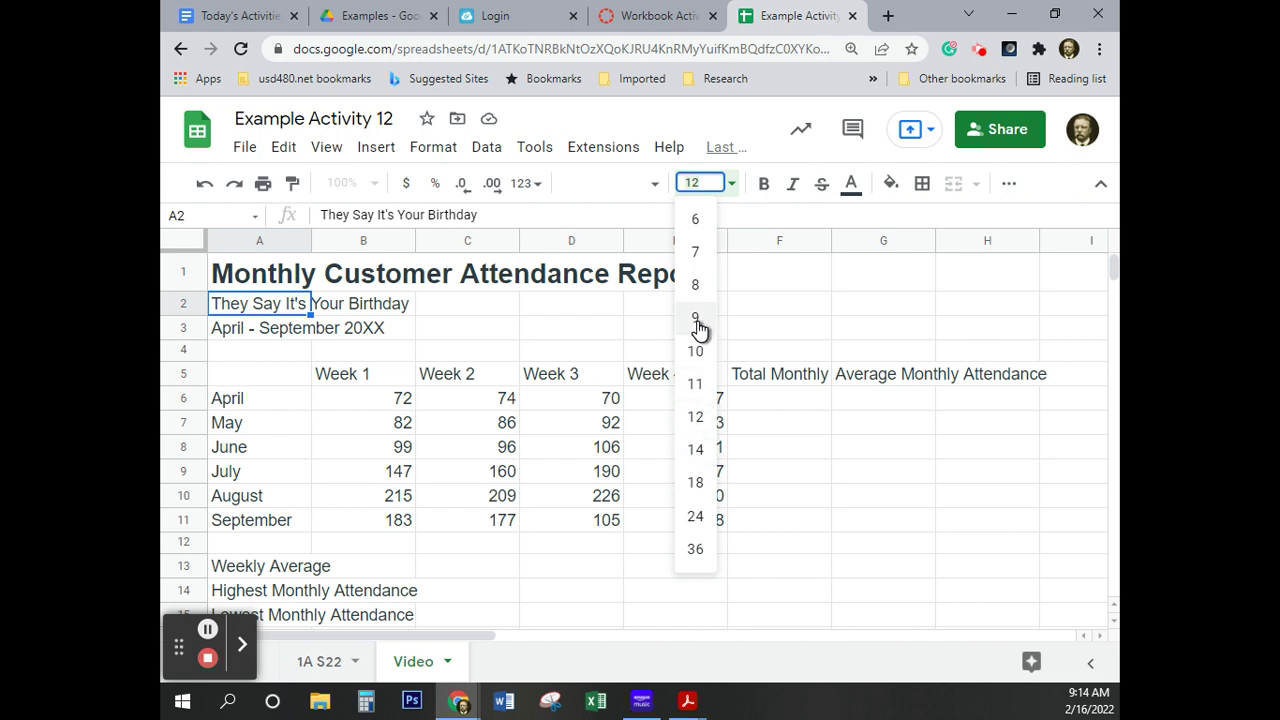
key(Return)
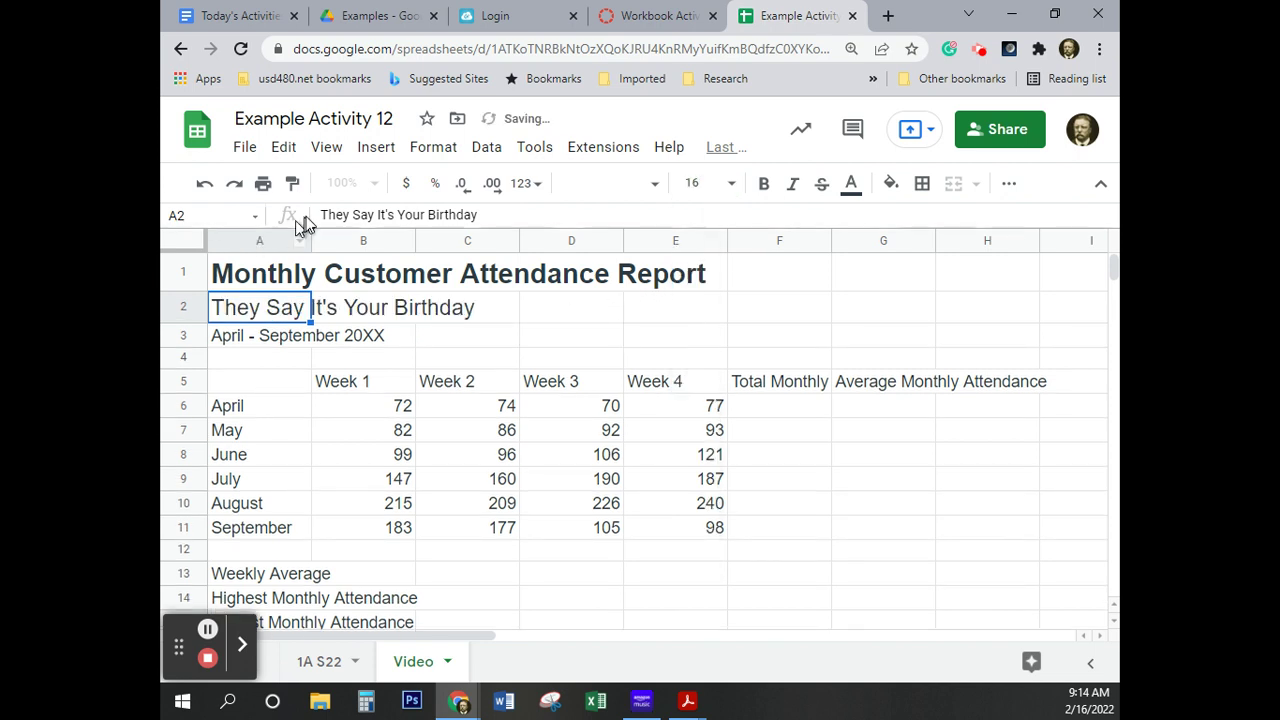
Step: Change 20XX to 2022 in the A3 date line and set it to size 14
click(266, 336)
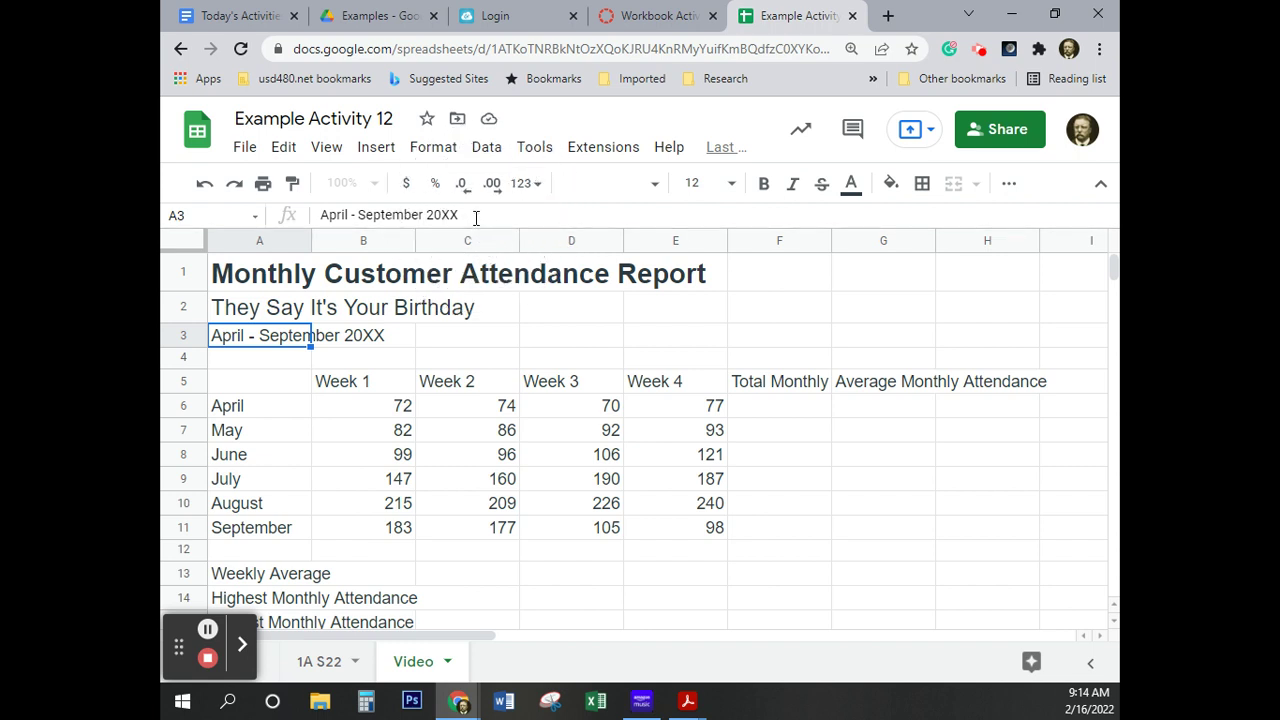
click(476, 218)
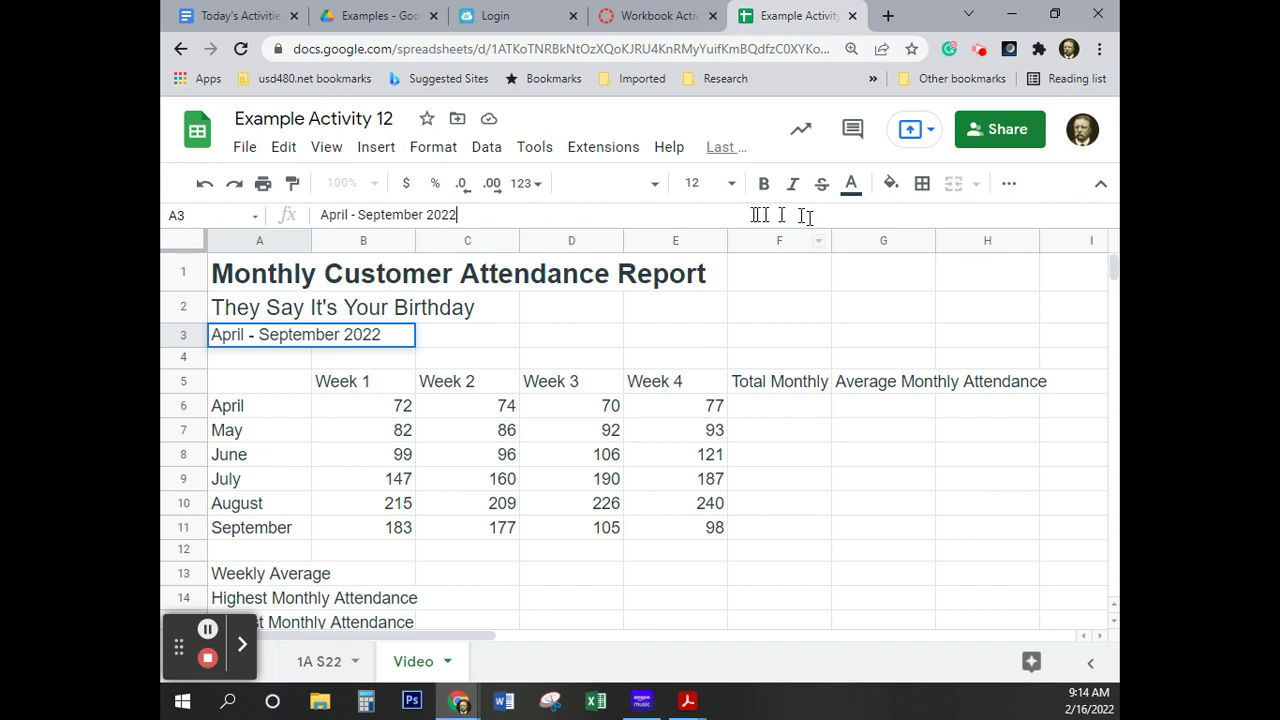
click(733, 188)
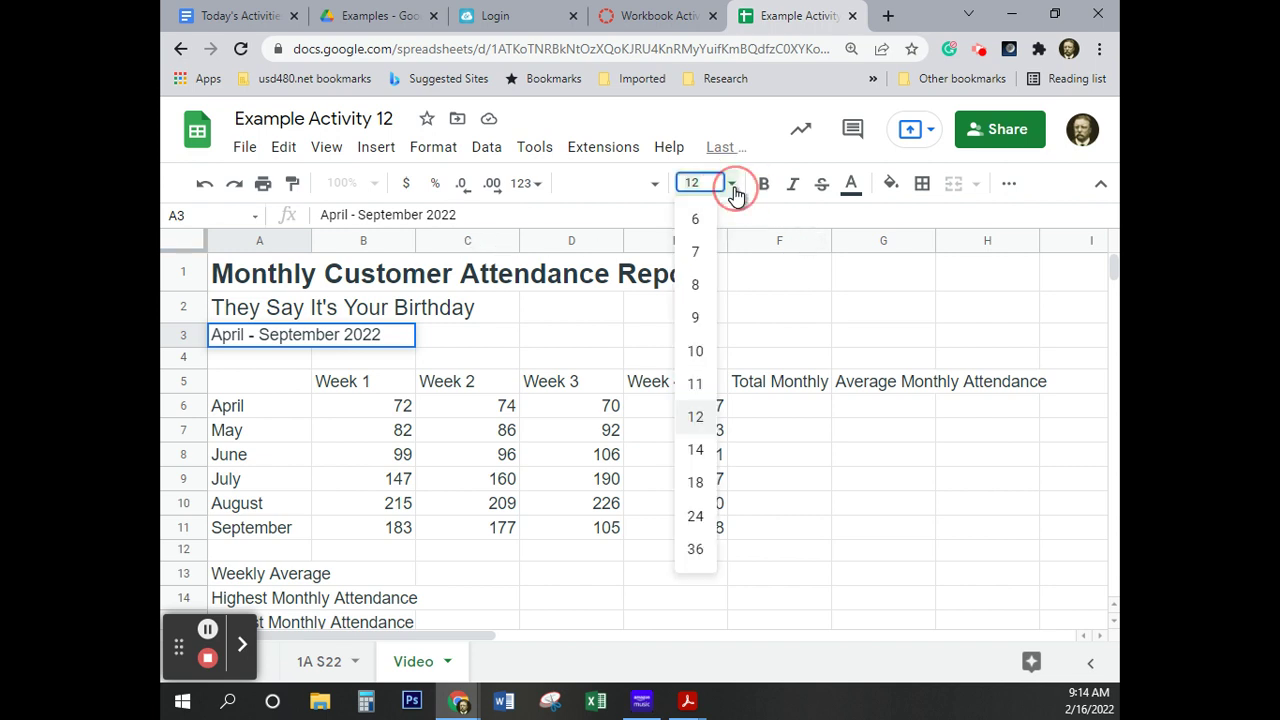
click(700, 449)
click(371, 453)
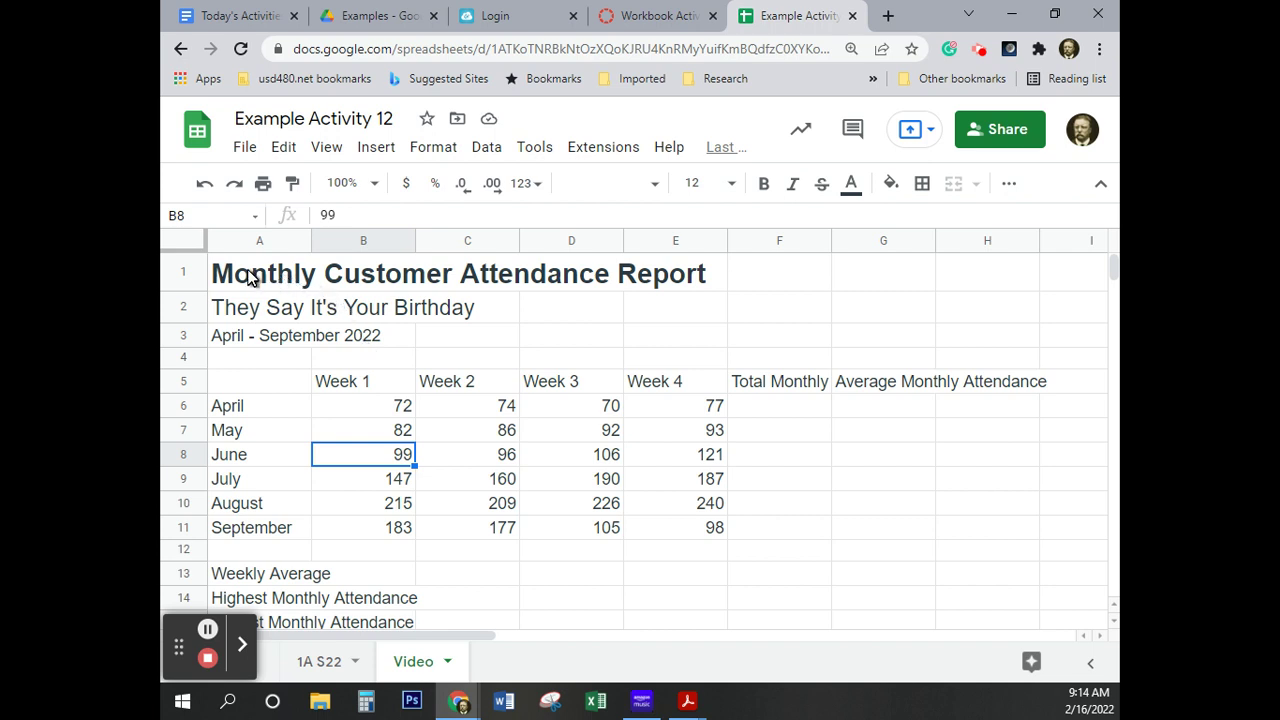
Step: Merge A1:G1 and centre the report title
drag(252, 278, 922, 279)
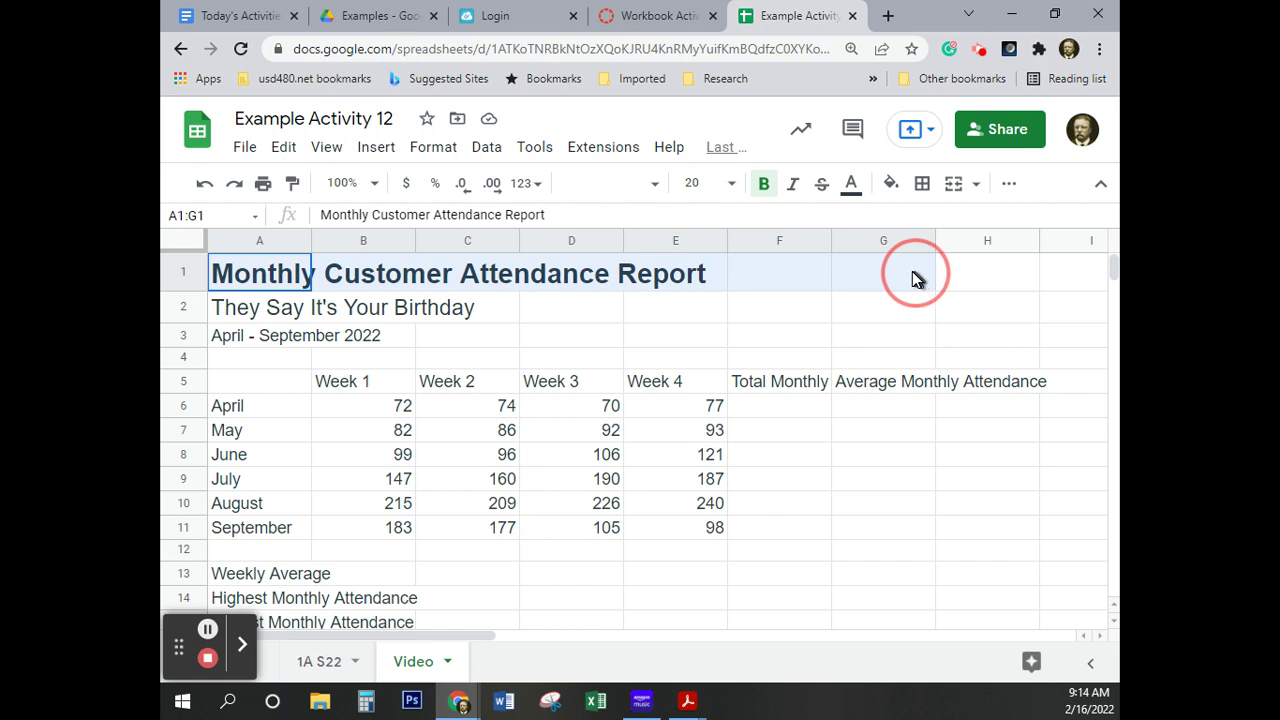
drag(912, 271, 910, 273)
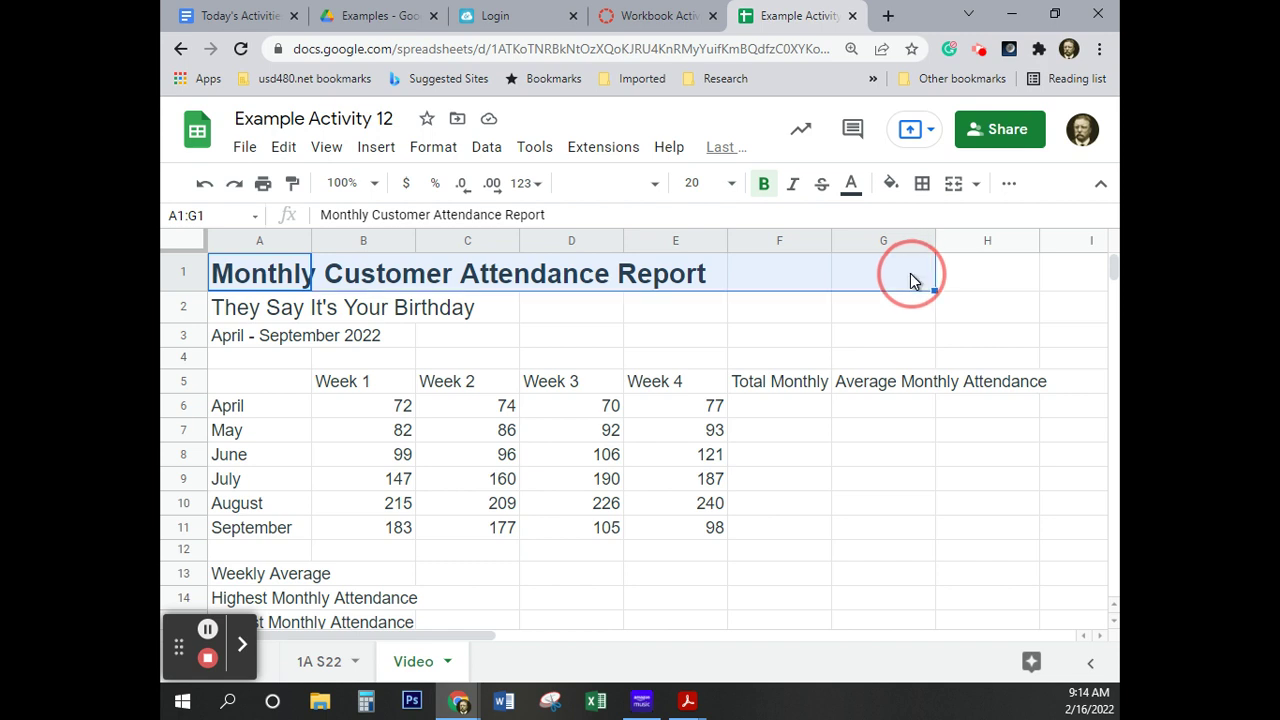
click(960, 186)
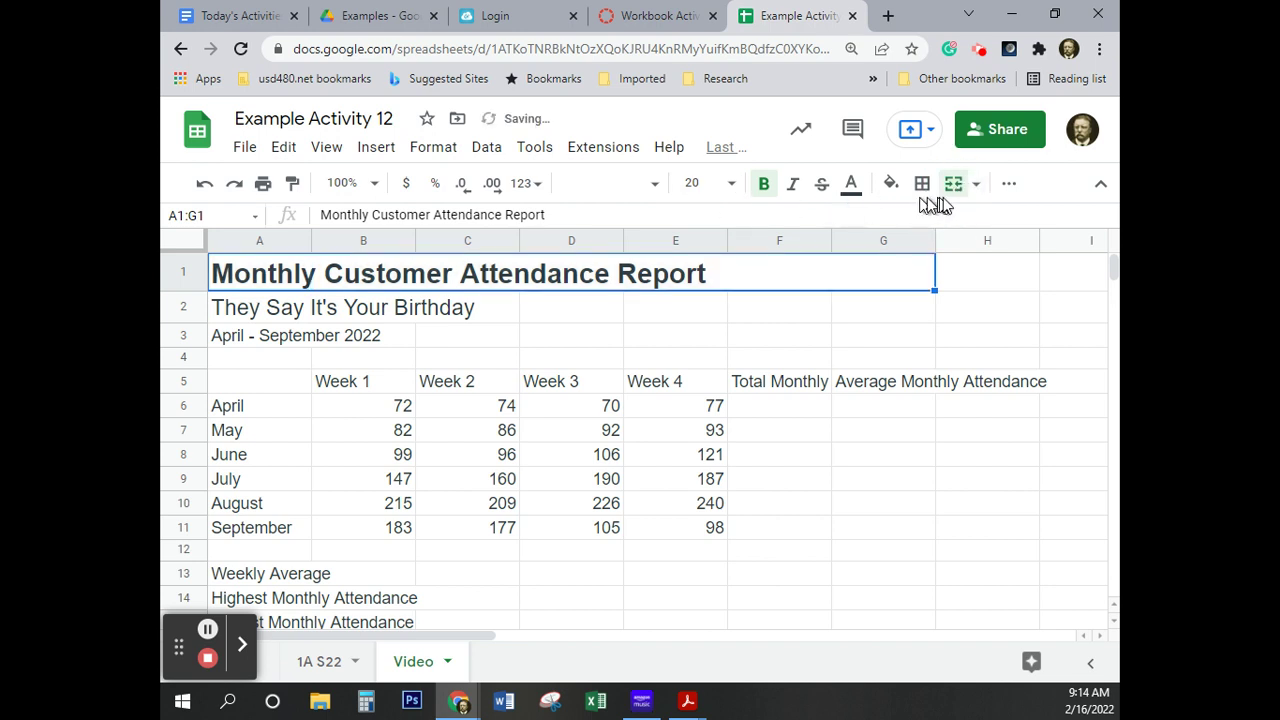
click(1009, 183)
click(699, 220)
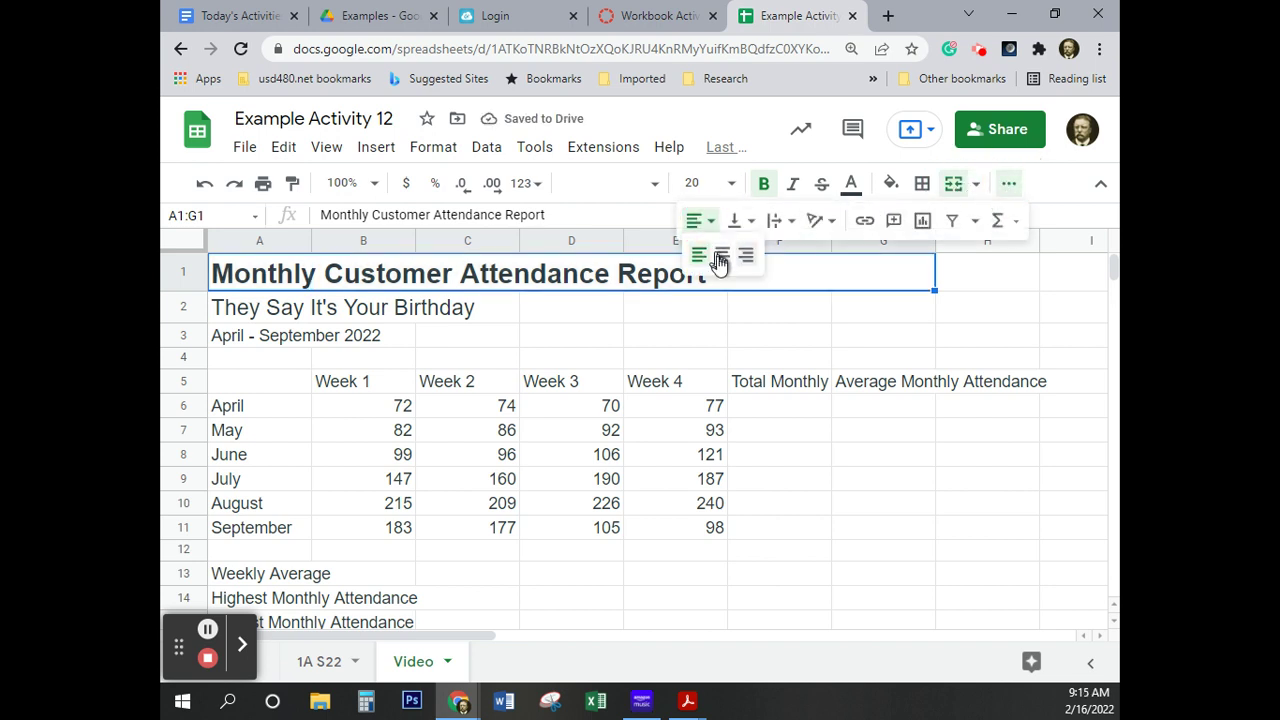
click(721, 257)
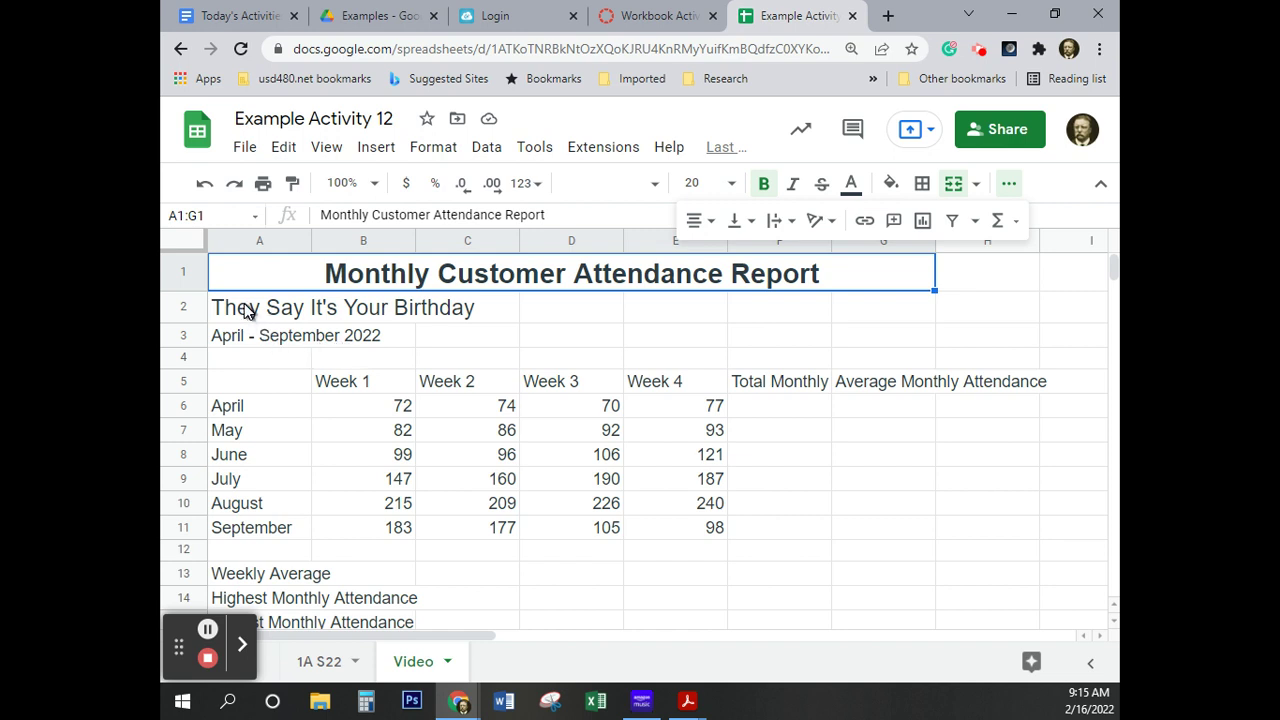
Step: Merge A2:G2 and centre the They Say It's Your Birthday subtitle
drag(228, 313, 874, 297)
click(953, 184)
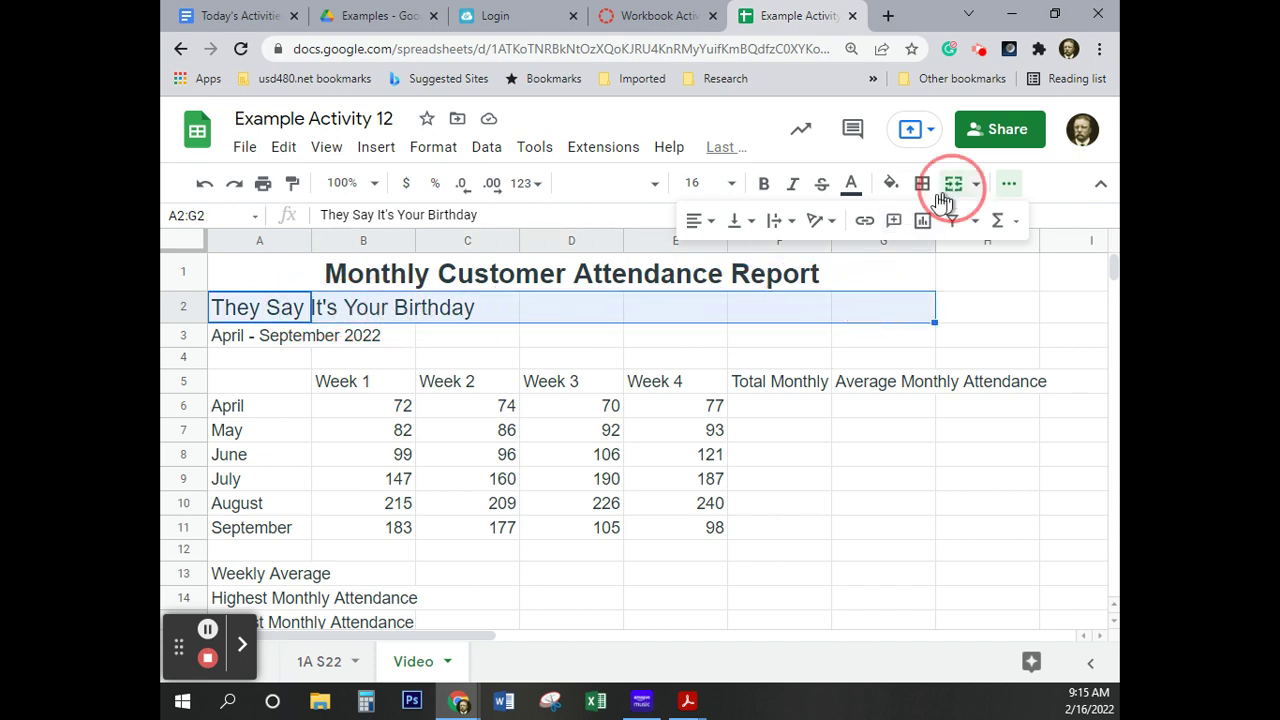
click(706, 222)
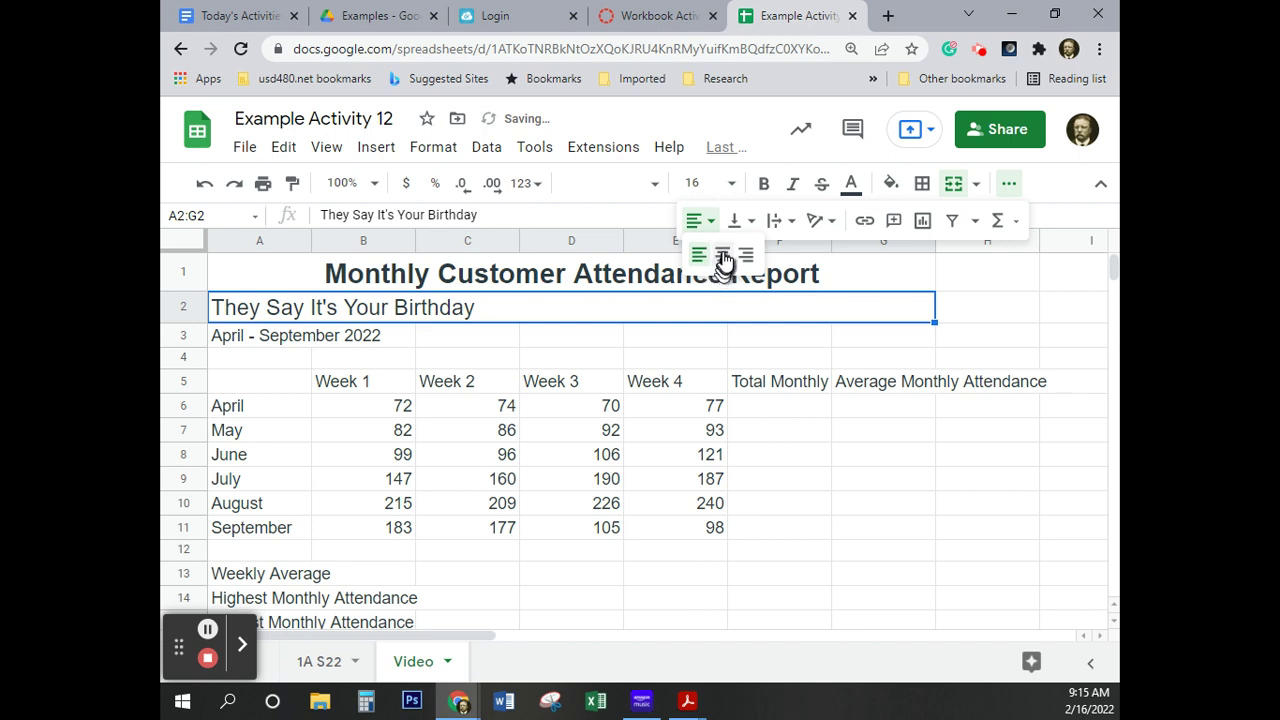
click(721, 252)
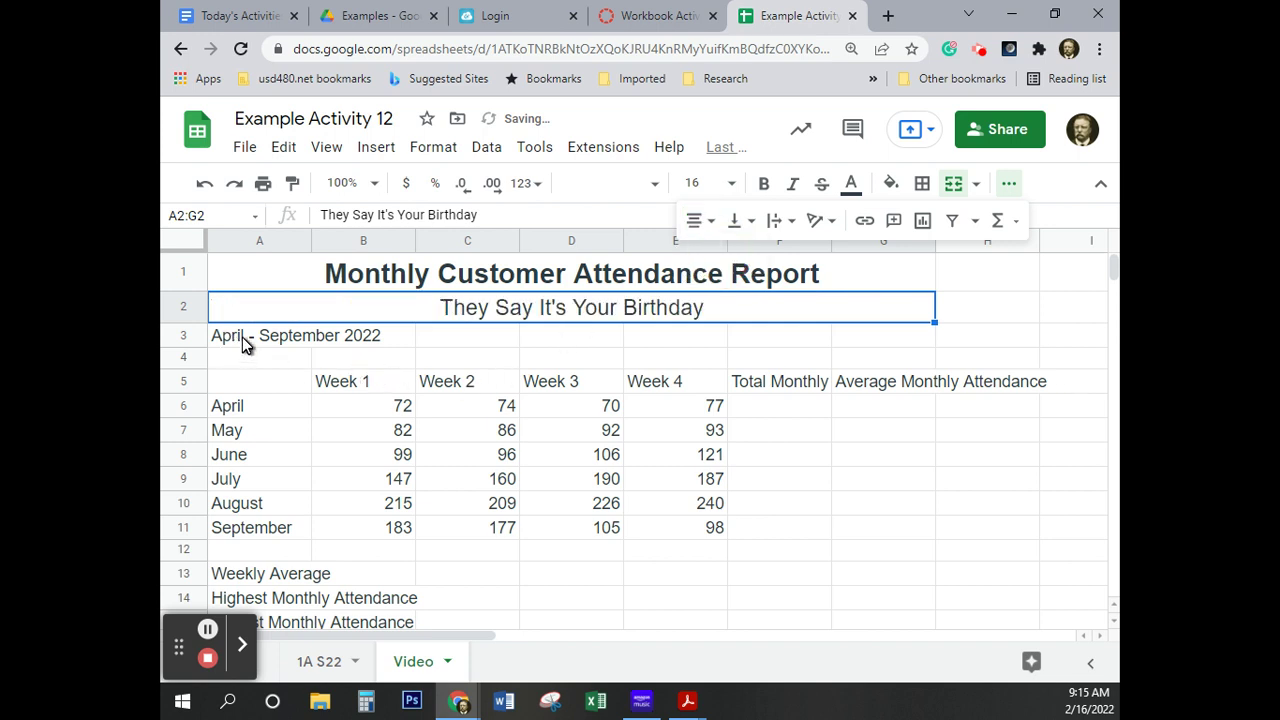
Step: Merge A3:G3 and centre the April - September 2022 line
drag(245, 343, 920, 346)
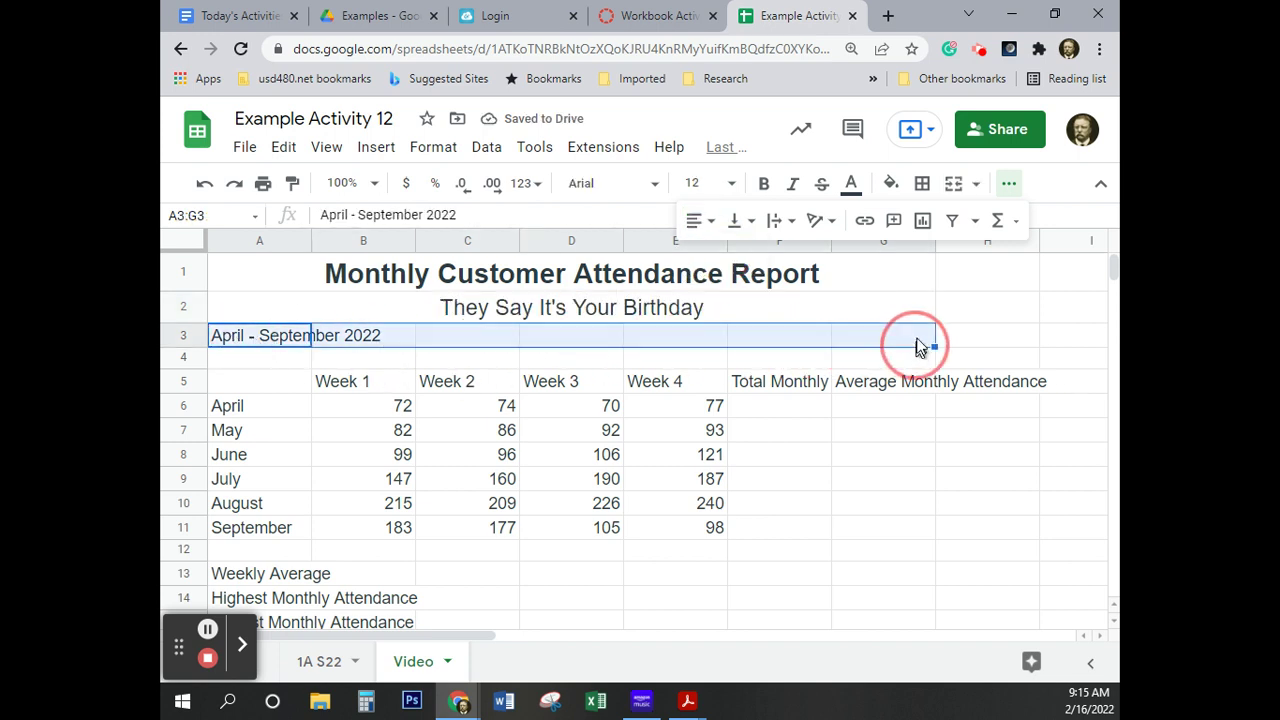
click(955, 183)
click(706, 222)
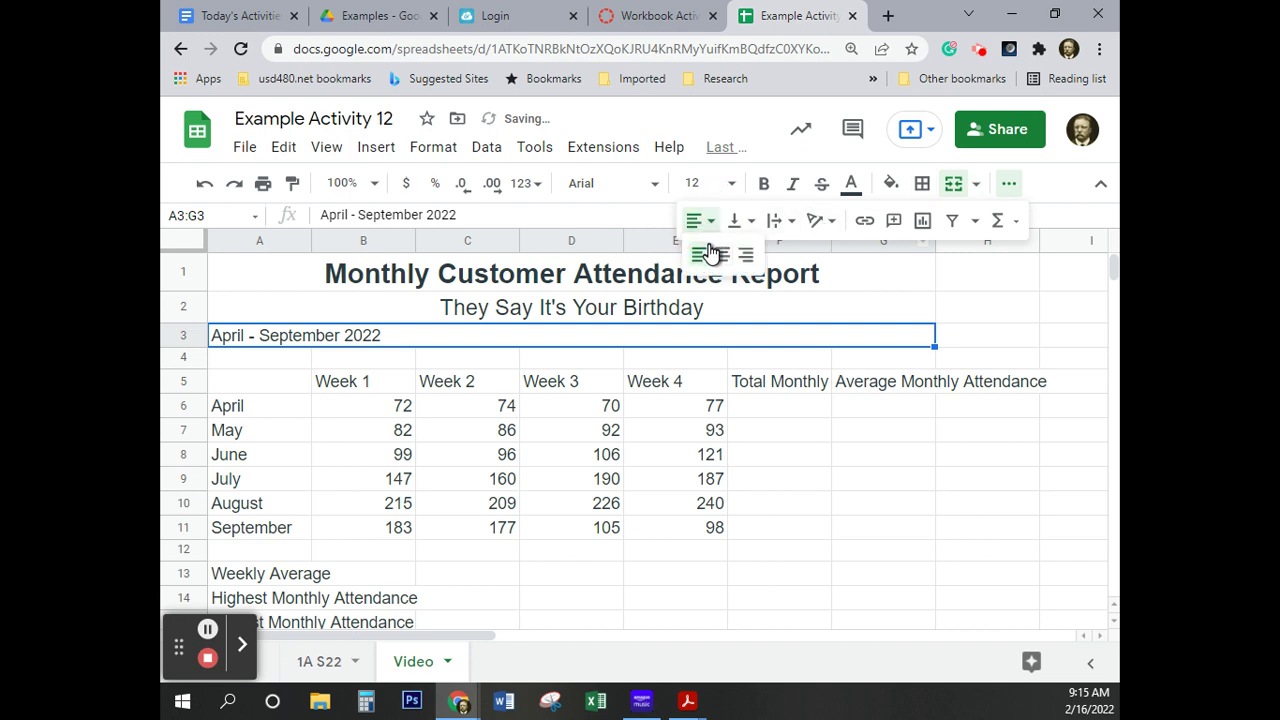
click(721, 254)
click(845, 482)
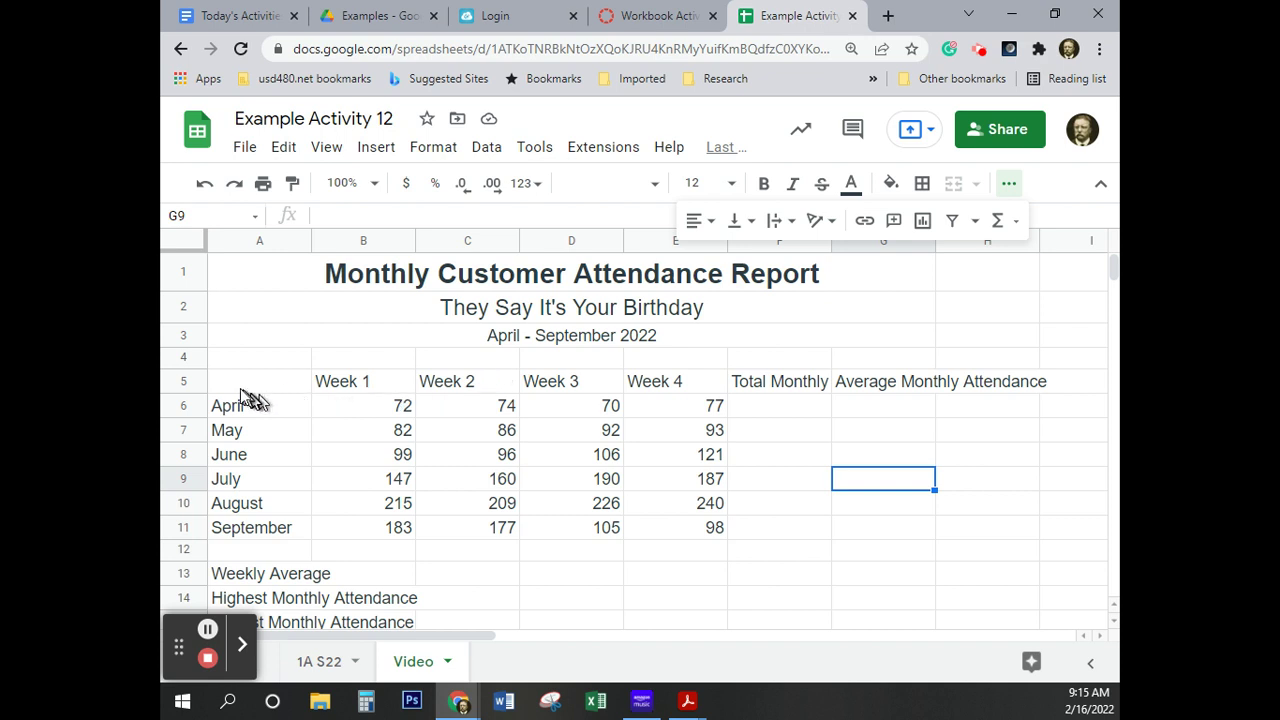
Step: Bold, right-align and wrap the row 5 headings, narrowing column F
click(184, 383)
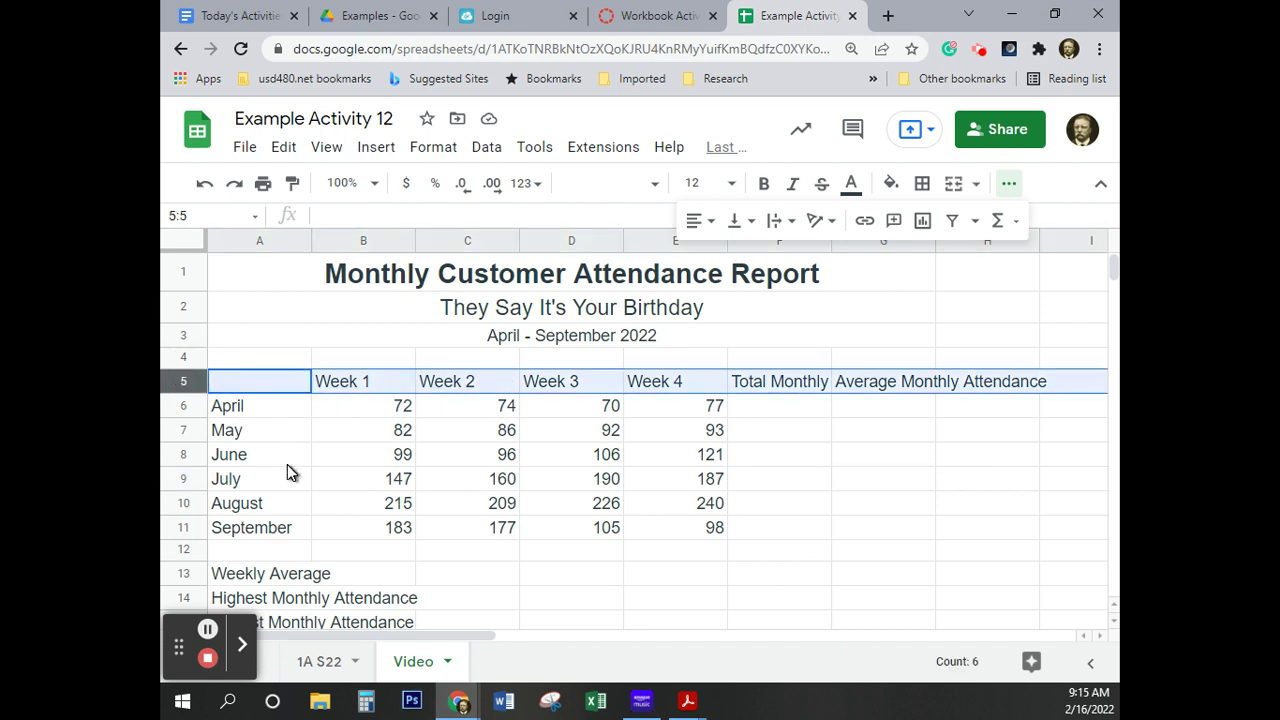
click(766, 192)
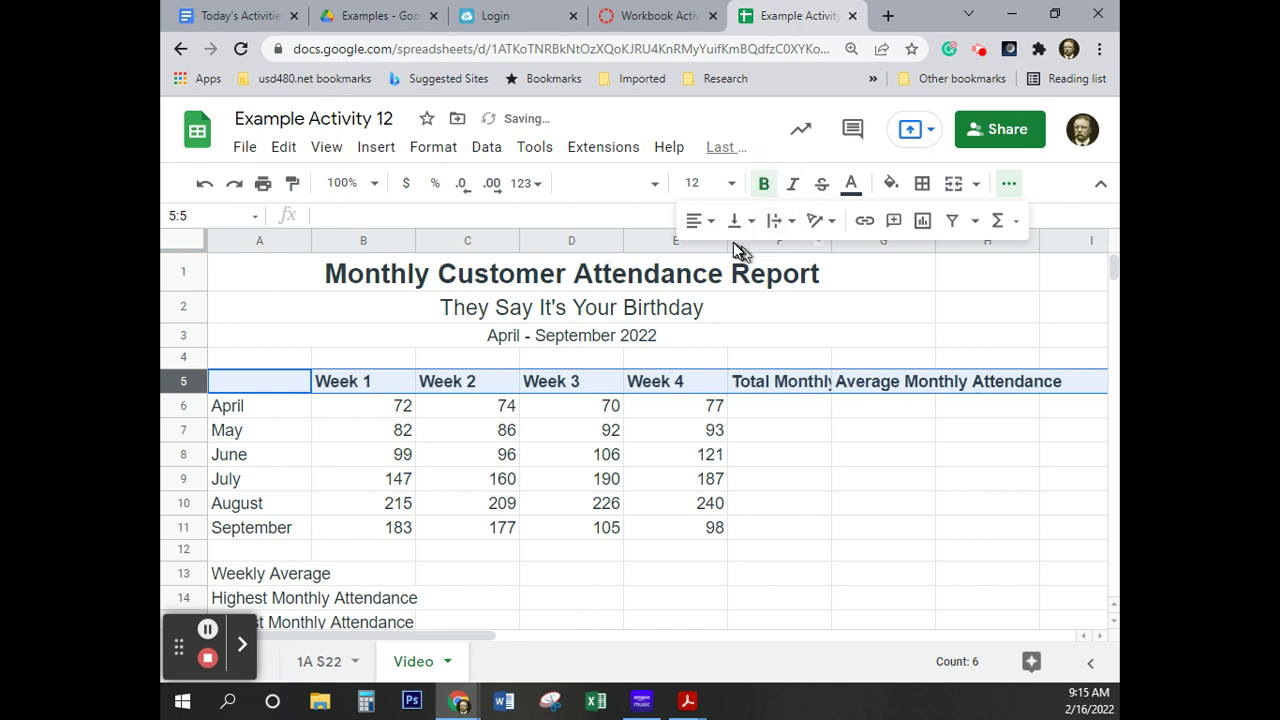
click(713, 222)
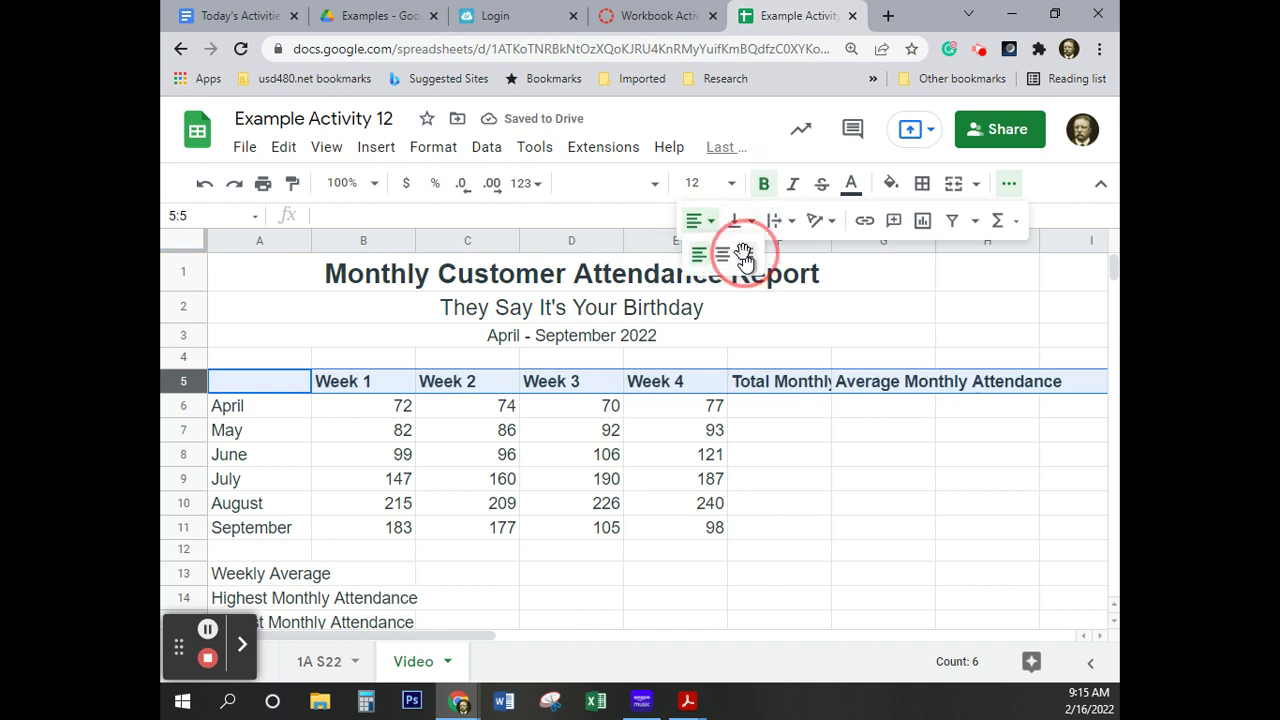
click(743, 252)
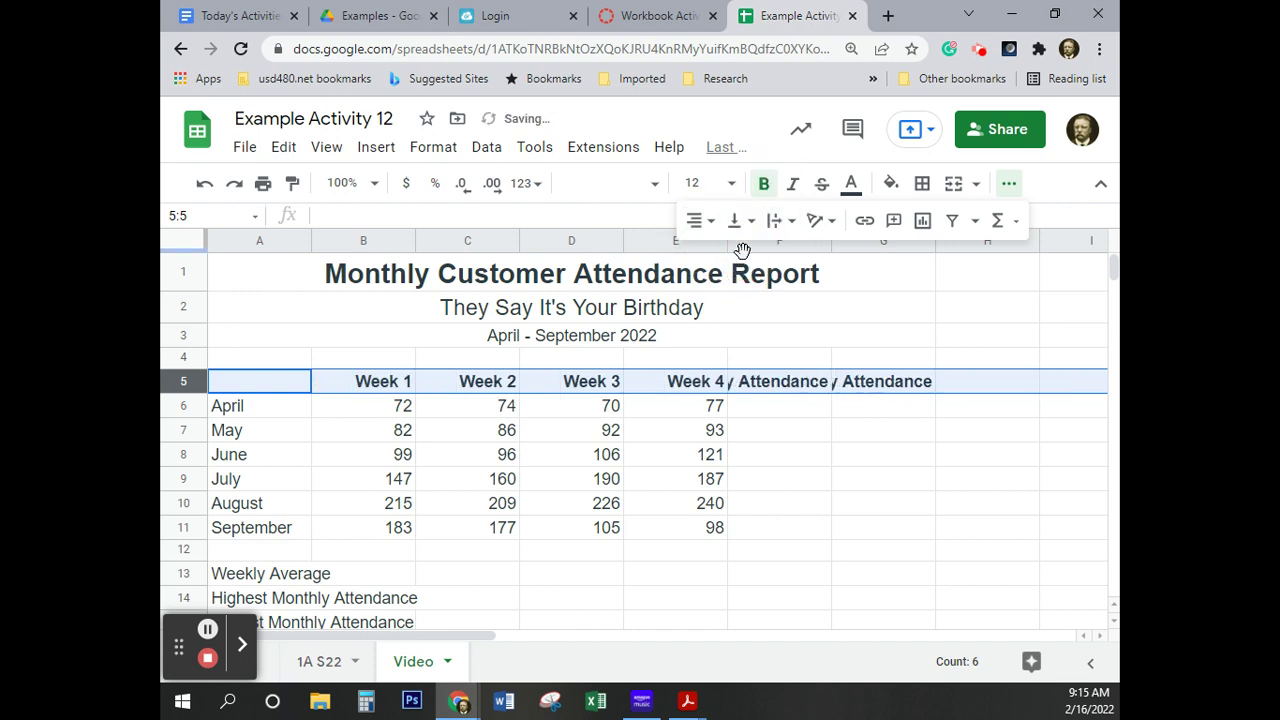
click(423, 148)
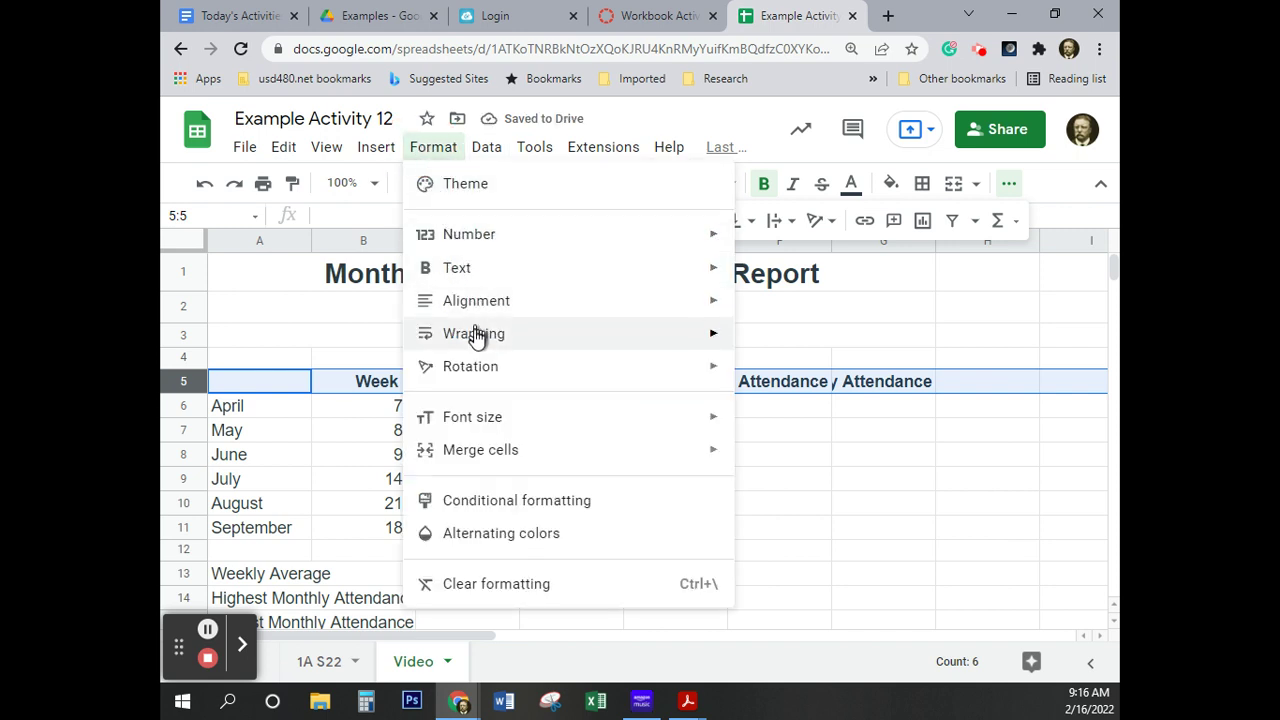
mouse_move(480, 345)
click(812, 375)
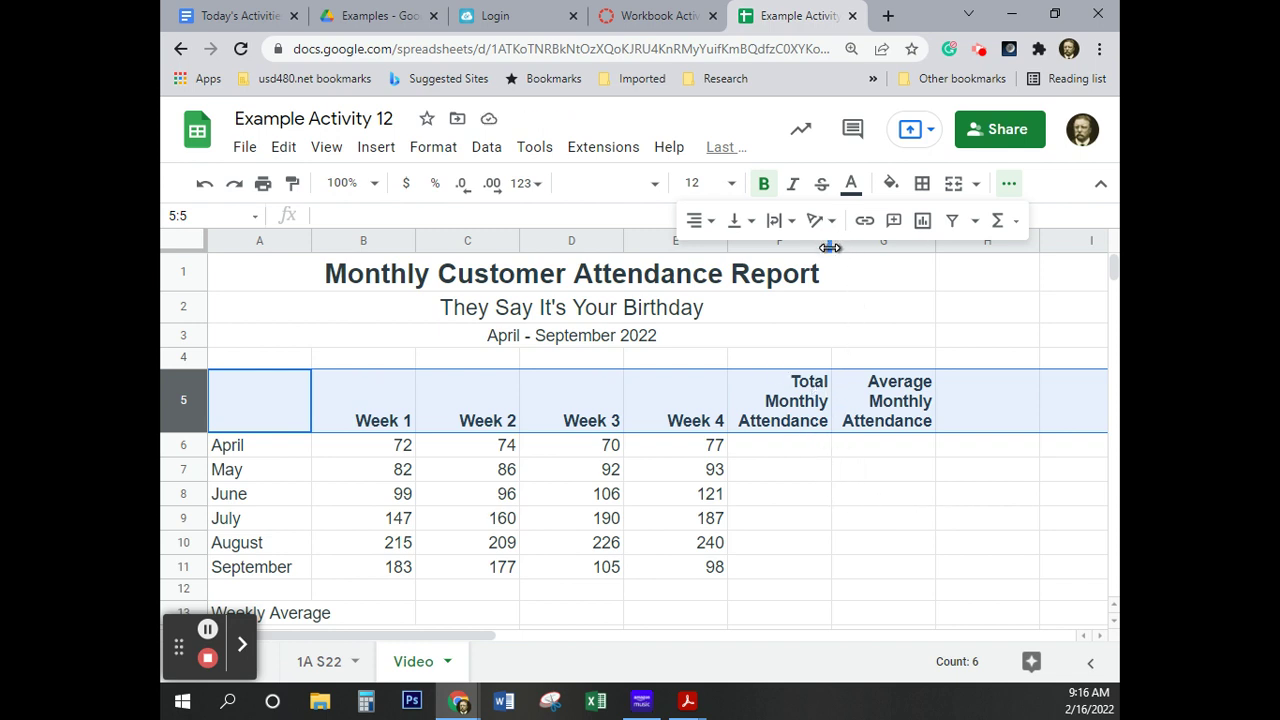
mouse_move(830, 247)
mouse_down()
mouse_move(819, 247)
mouse_move(833, 247)
mouse_up()
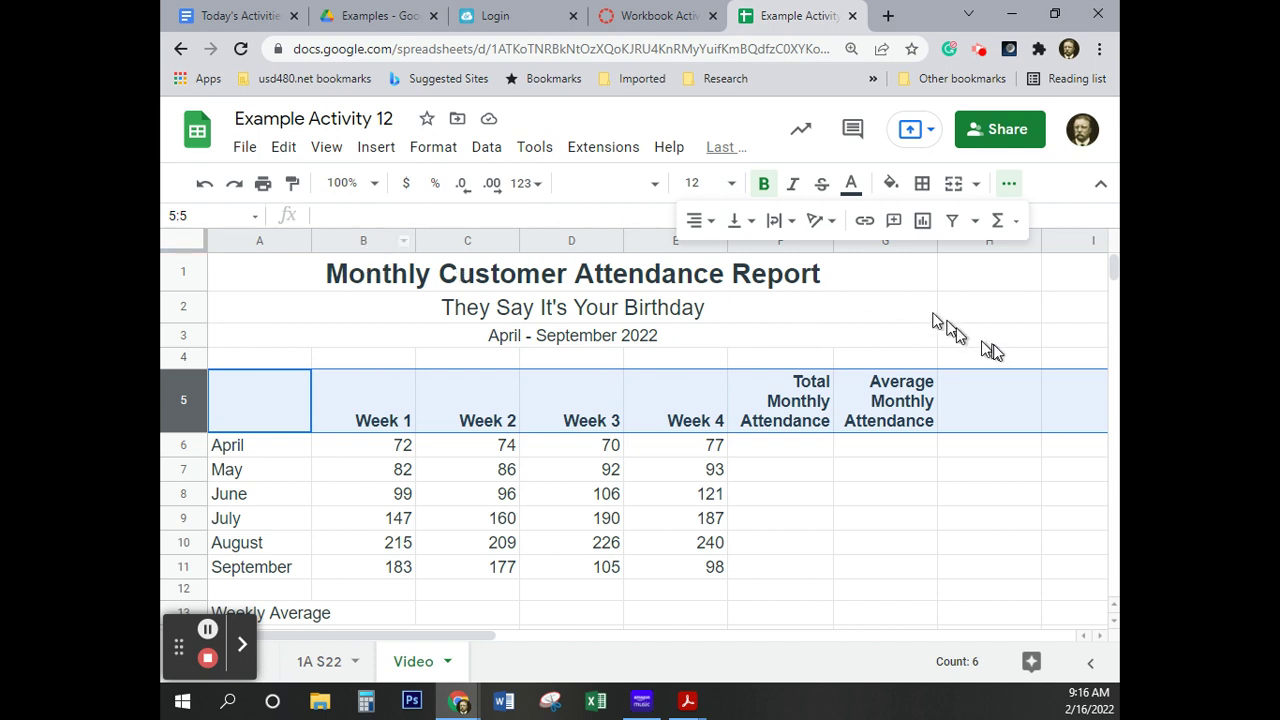
Step: Resize columns B–E to fit their data and widen column A for the labels
click(1016, 186)
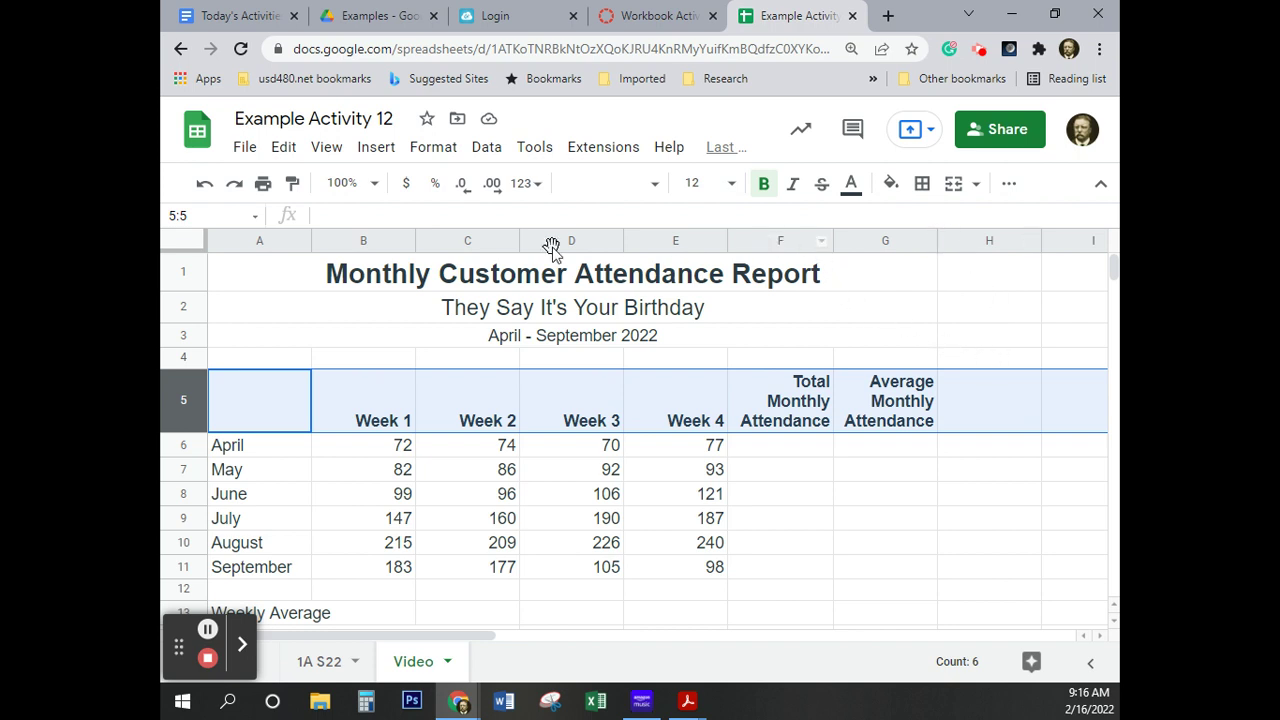
click(345, 250)
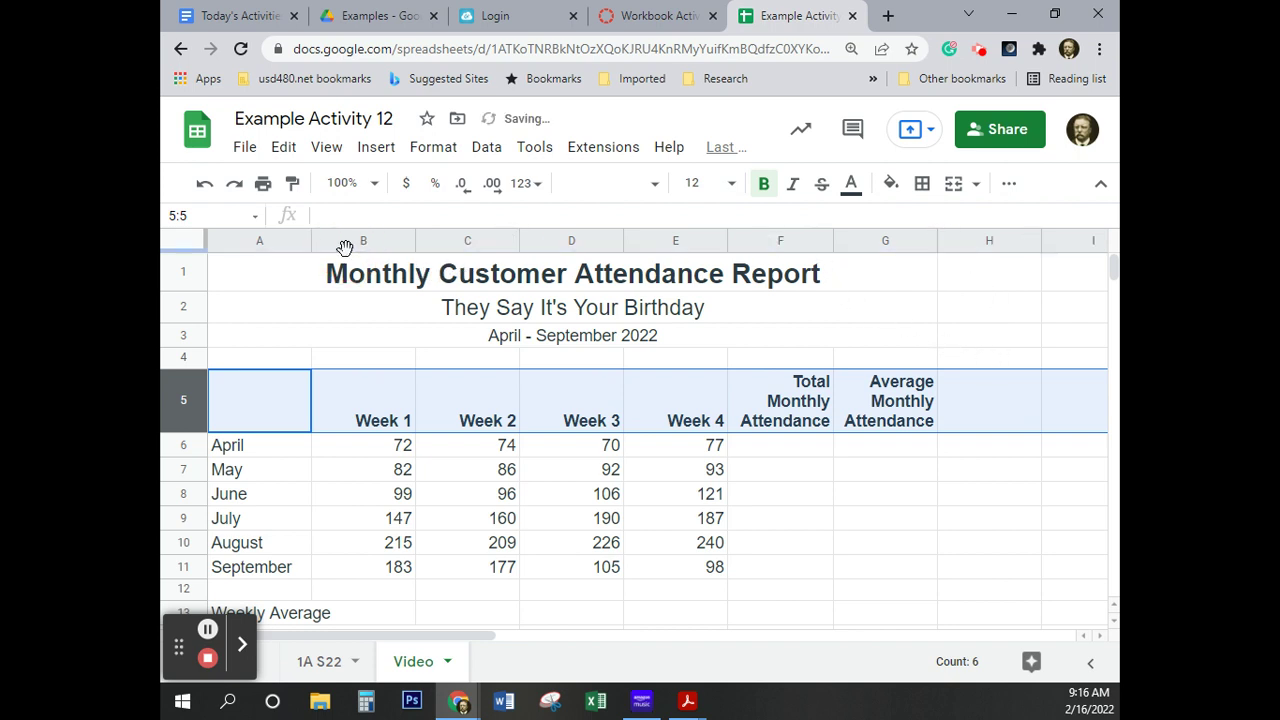
click(362, 240)
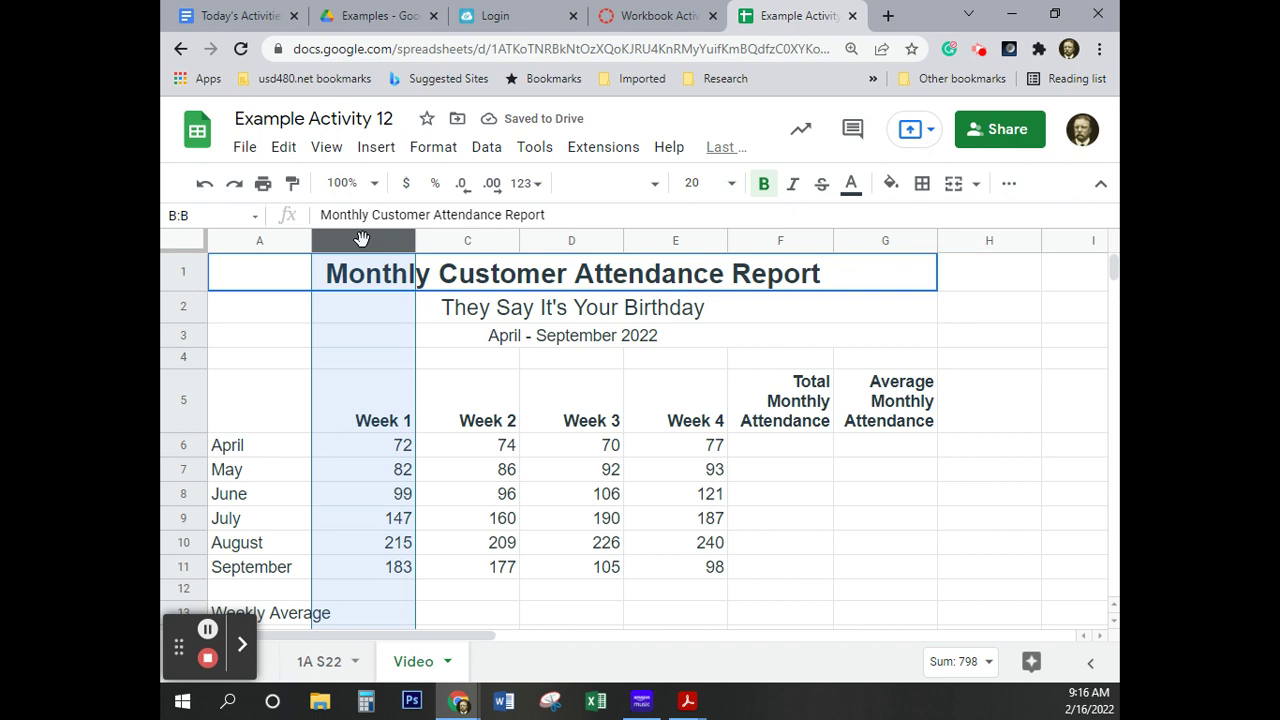
shift+click(664, 232)
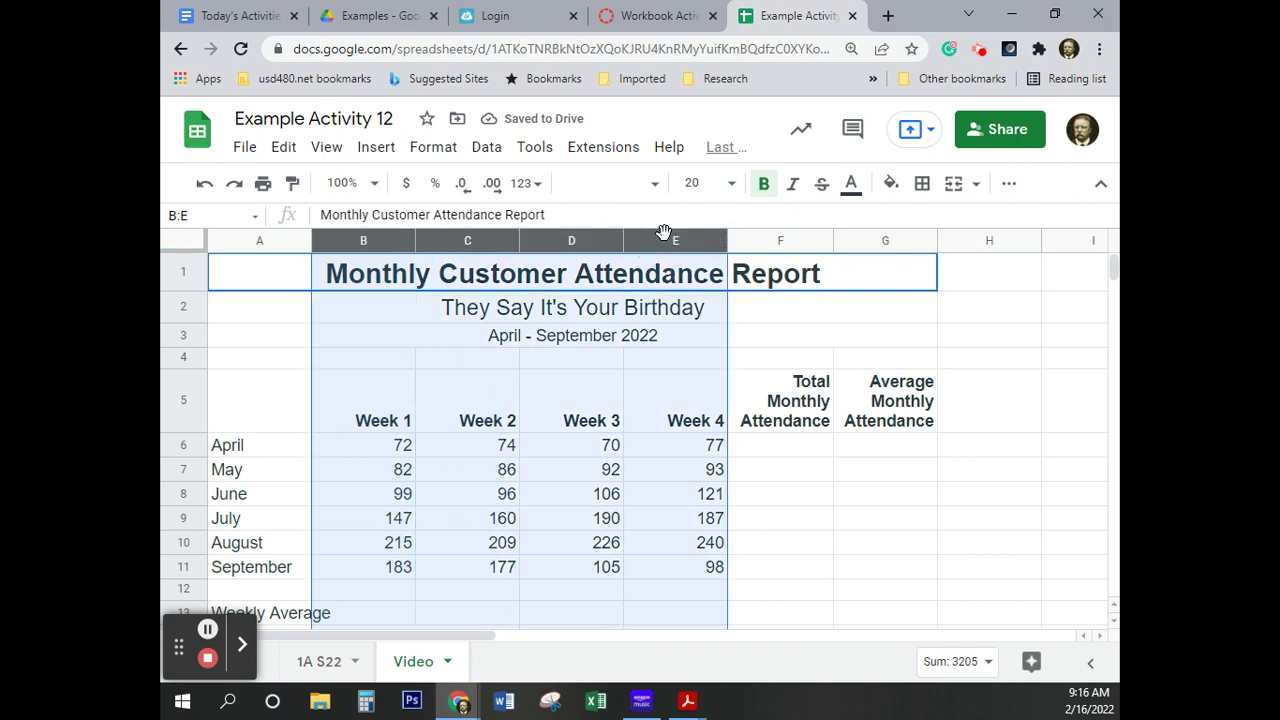
right_click(668, 252)
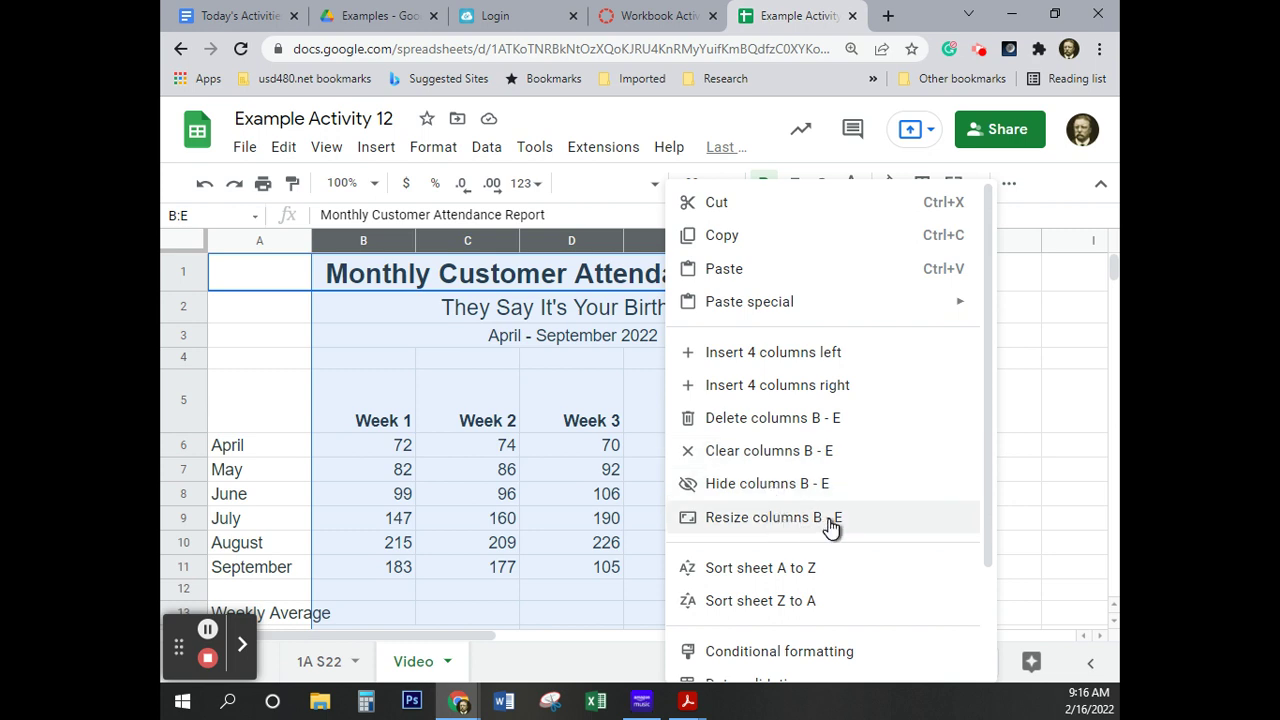
click(768, 529)
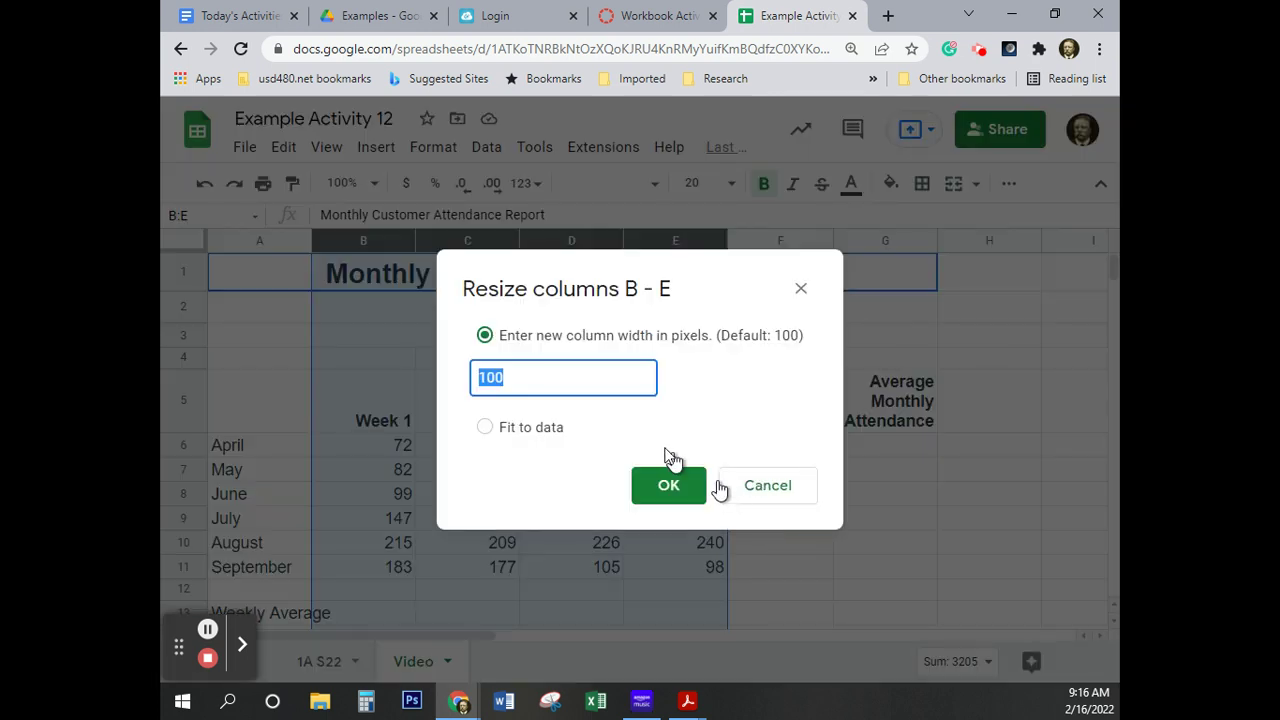
click(485, 428)
click(664, 486)
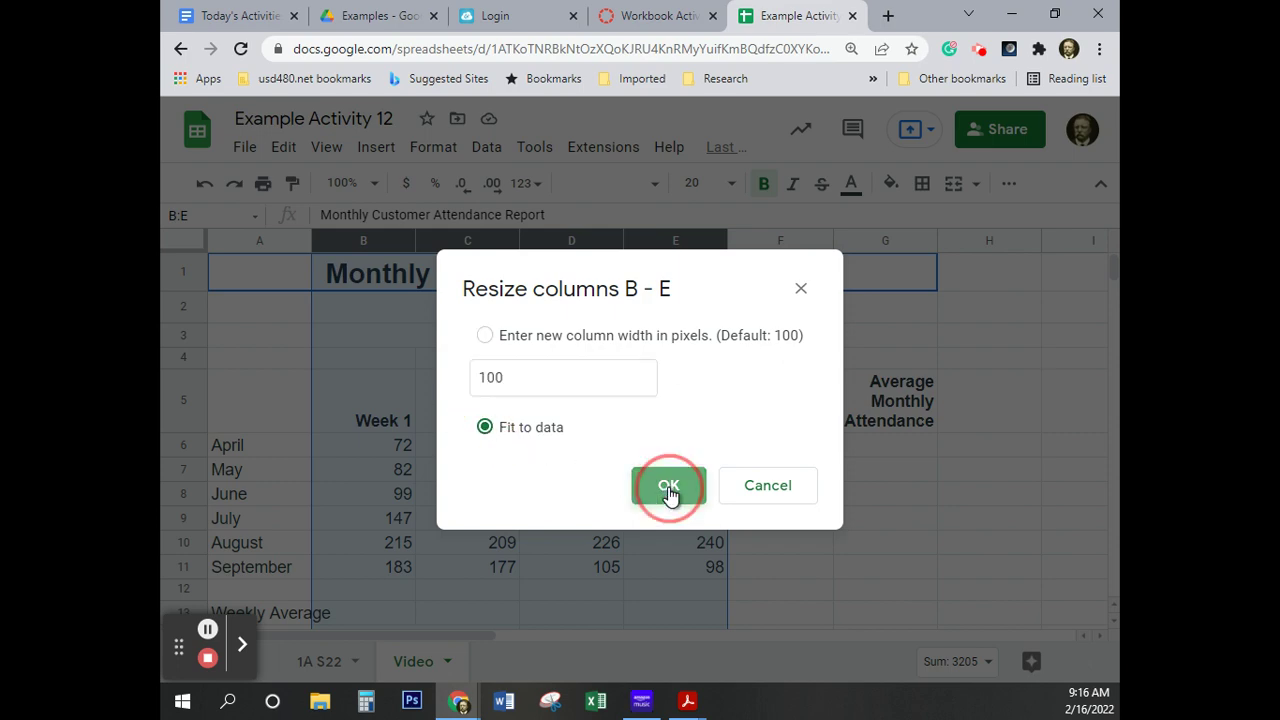
scroll(782, 484, down, 3)
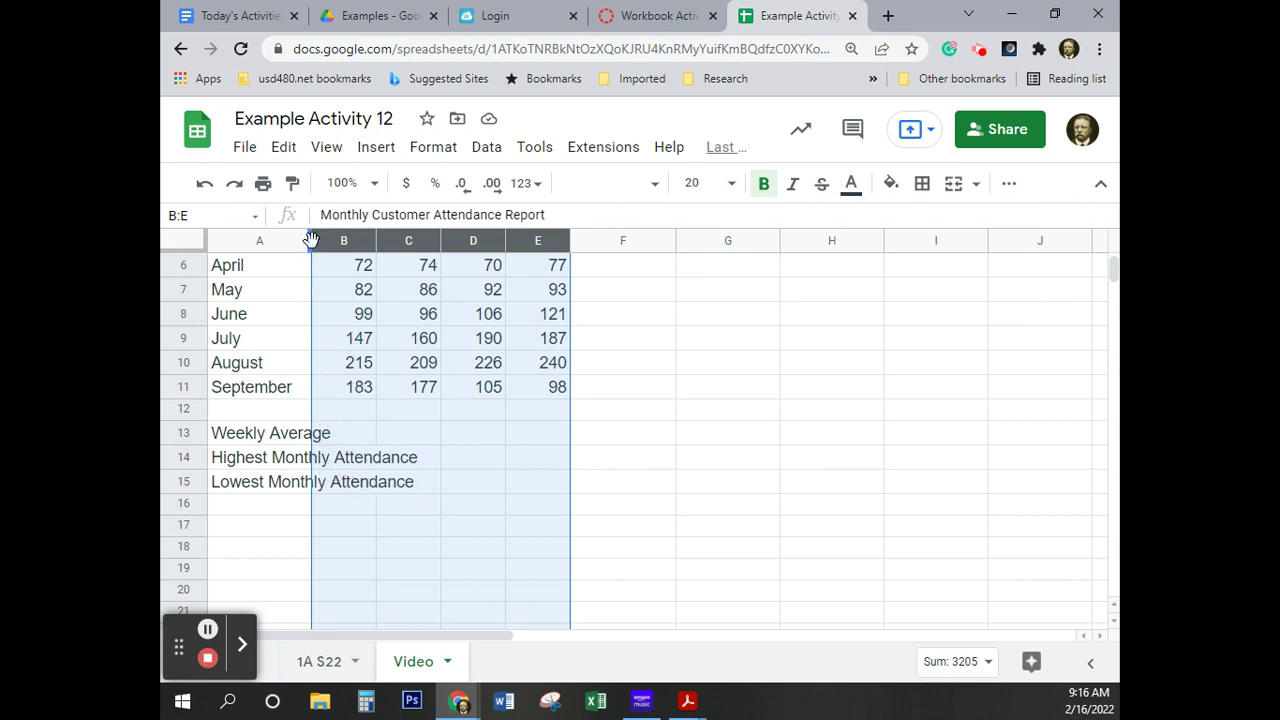
drag(312, 241, 428, 264)
Step: Sum each month's weeks in F6:F11, giving totals from 293 to 563
click(734, 481)
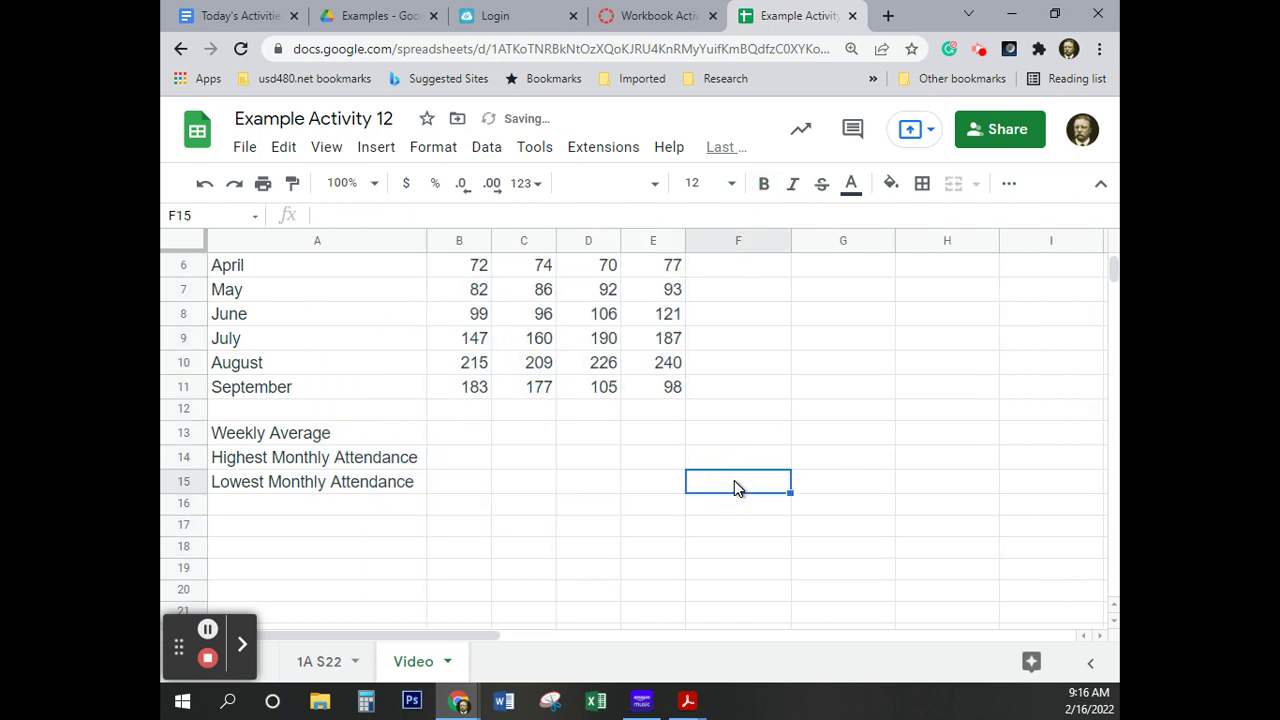
scroll(734, 481, up, 3)
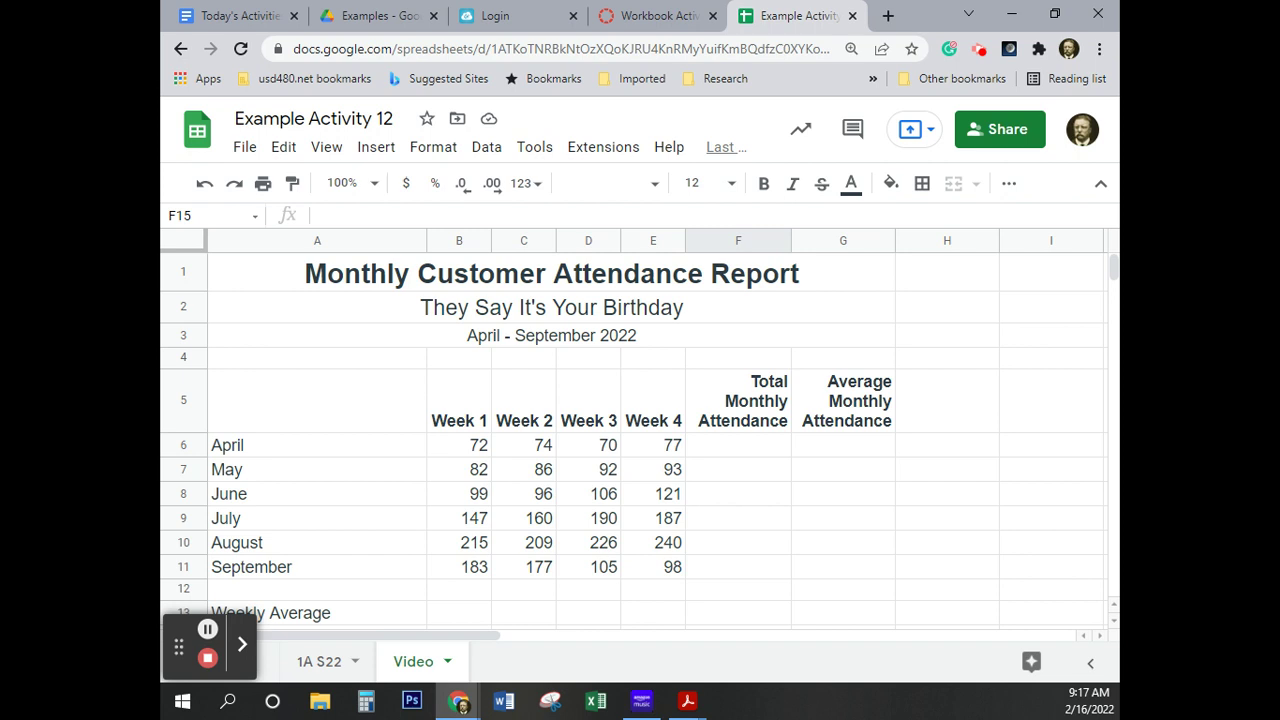
click(742, 447)
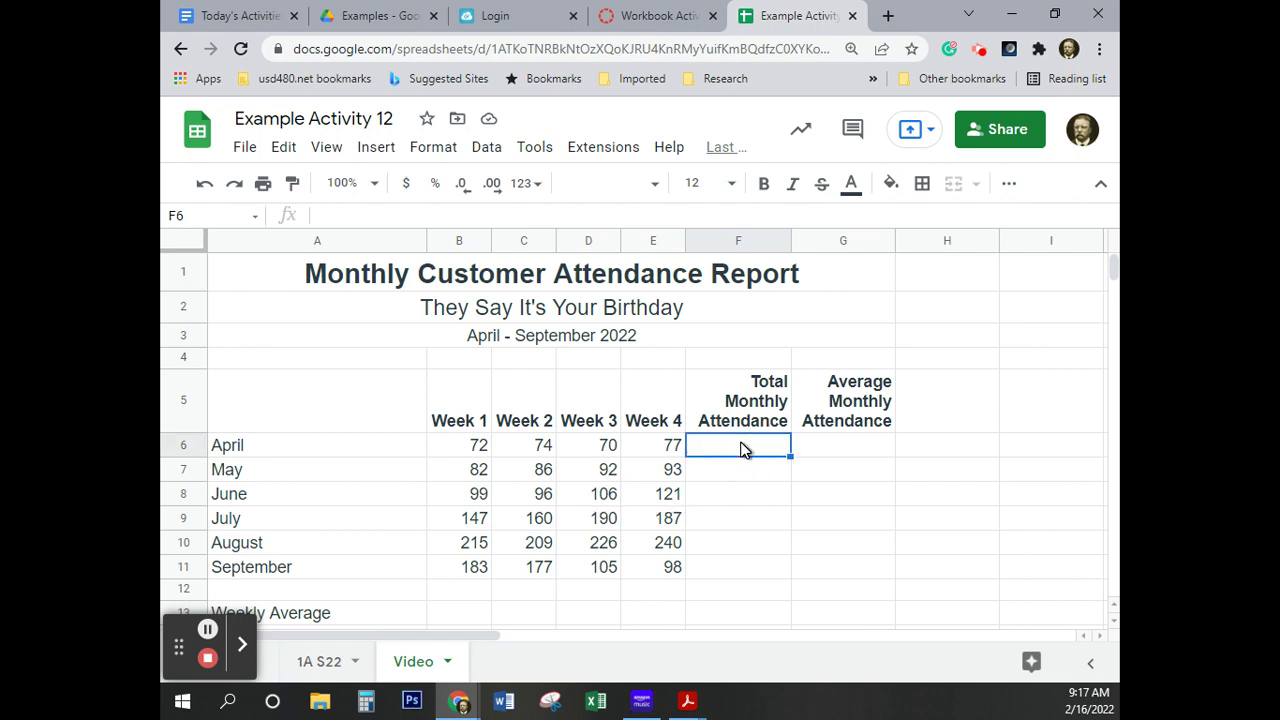
scroll(742, 449, down, 1)
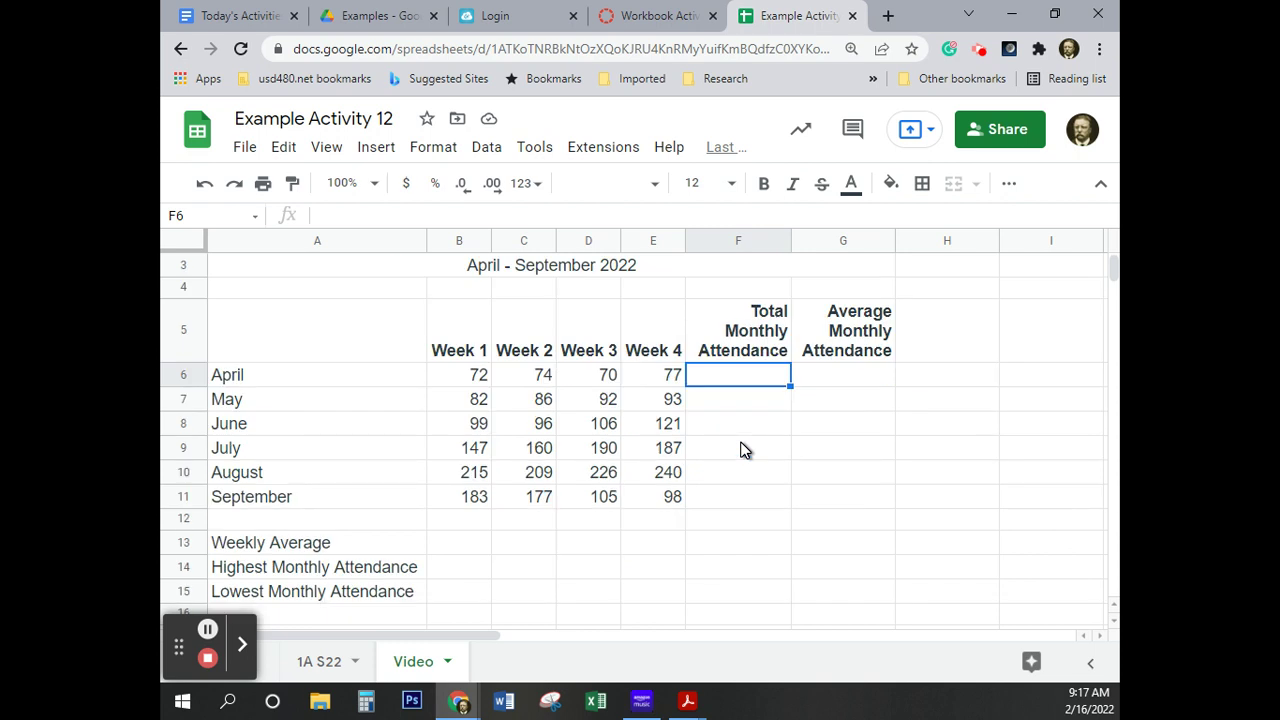
text(=)
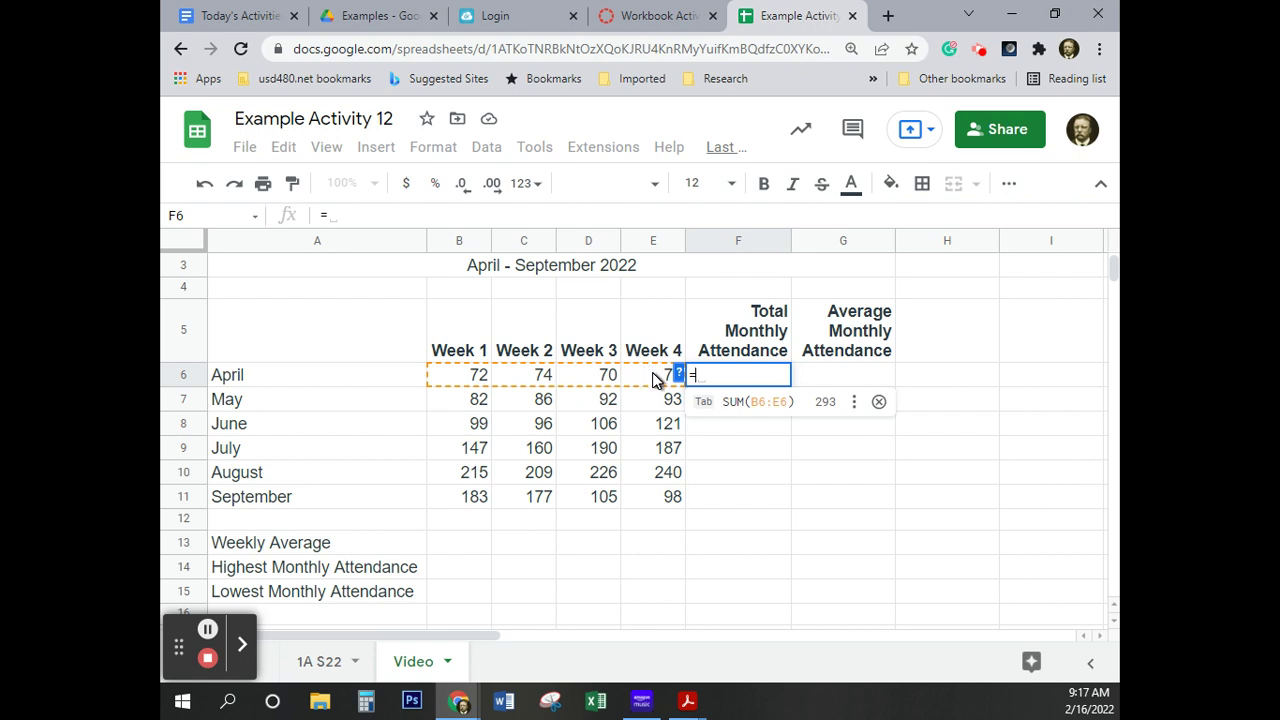
click(745, 392)
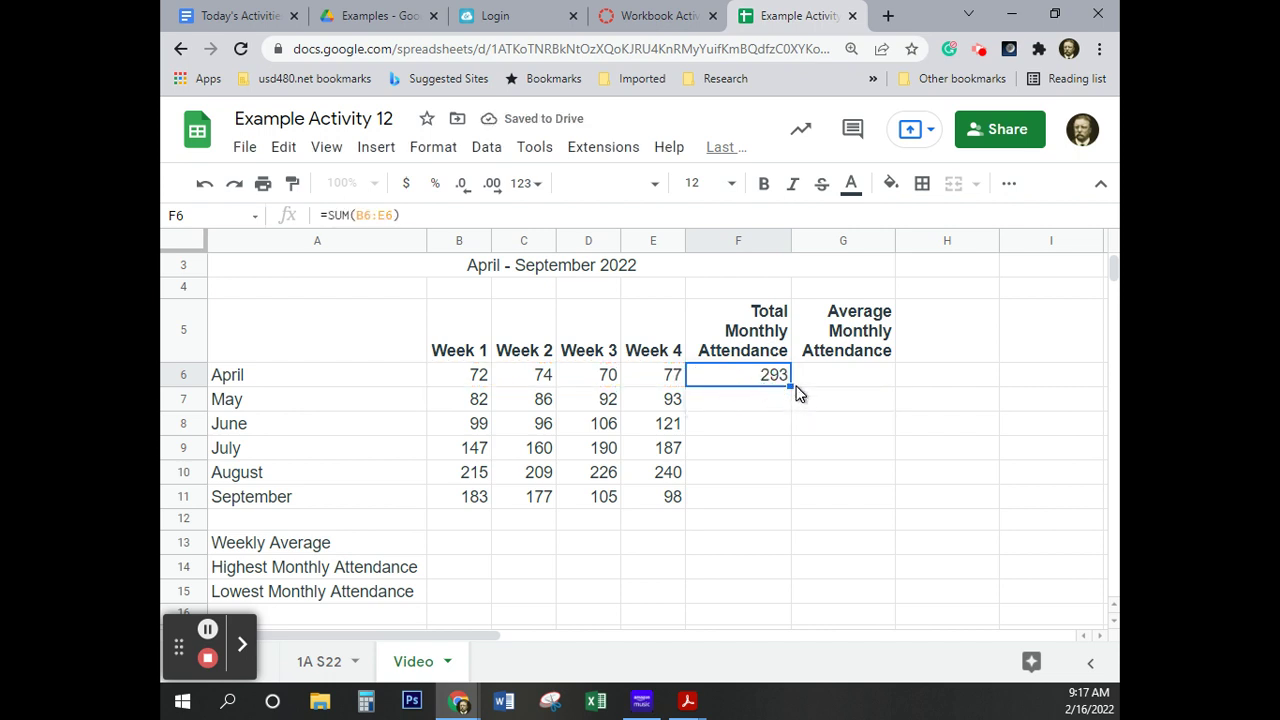
drag(790, 385, 765, 515)
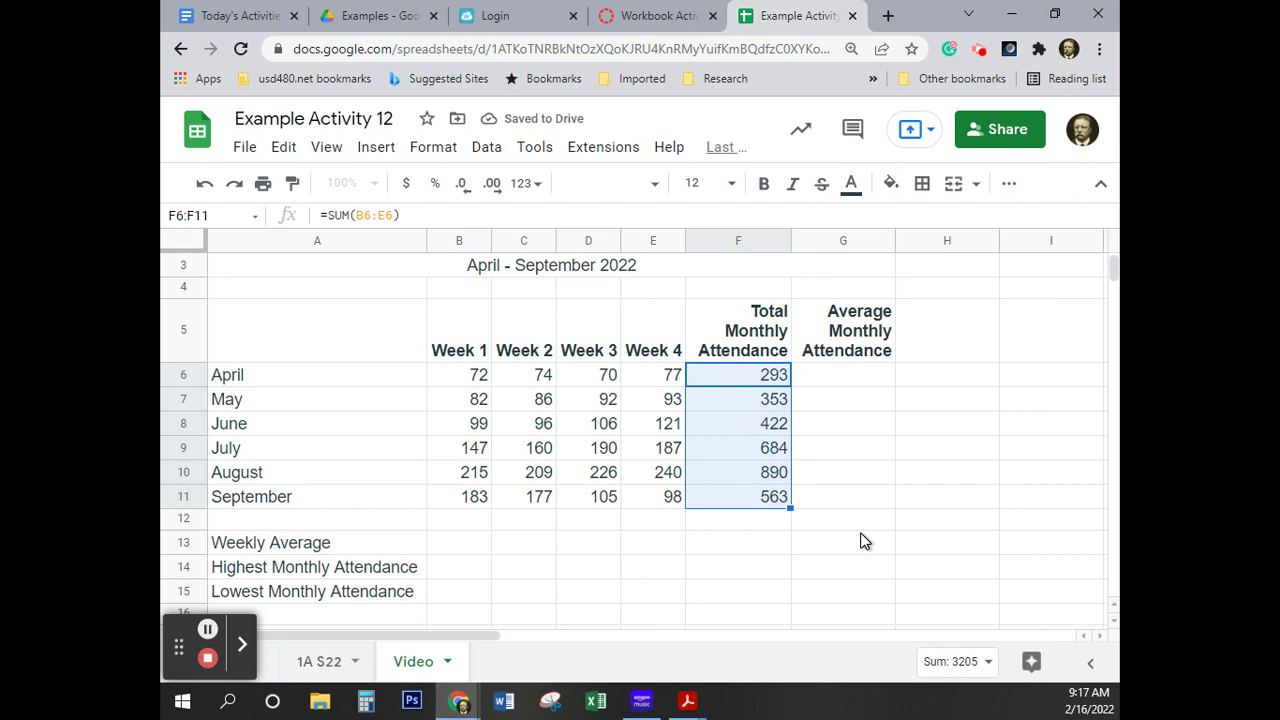
Step: Undo the suggested totals and start a =sum formula over B6:E6 in F6
click(204, 183)
click(204, 183)
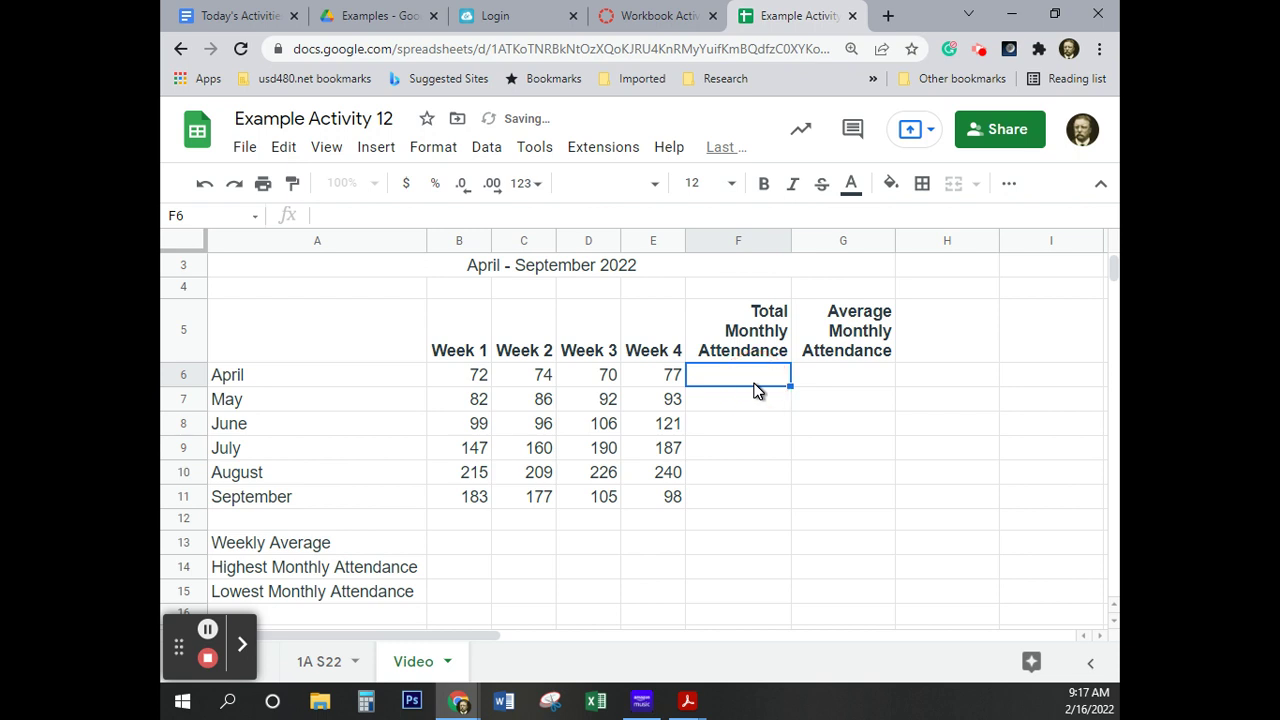
text(=)
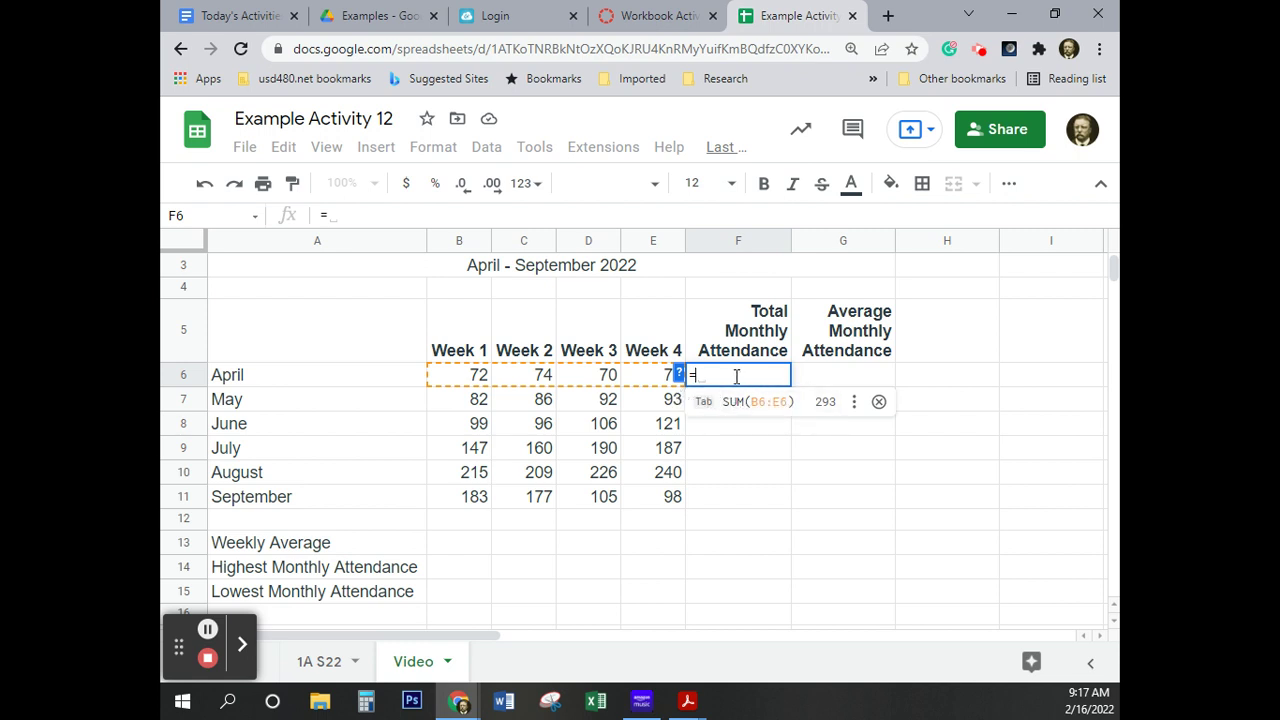
text(sum)
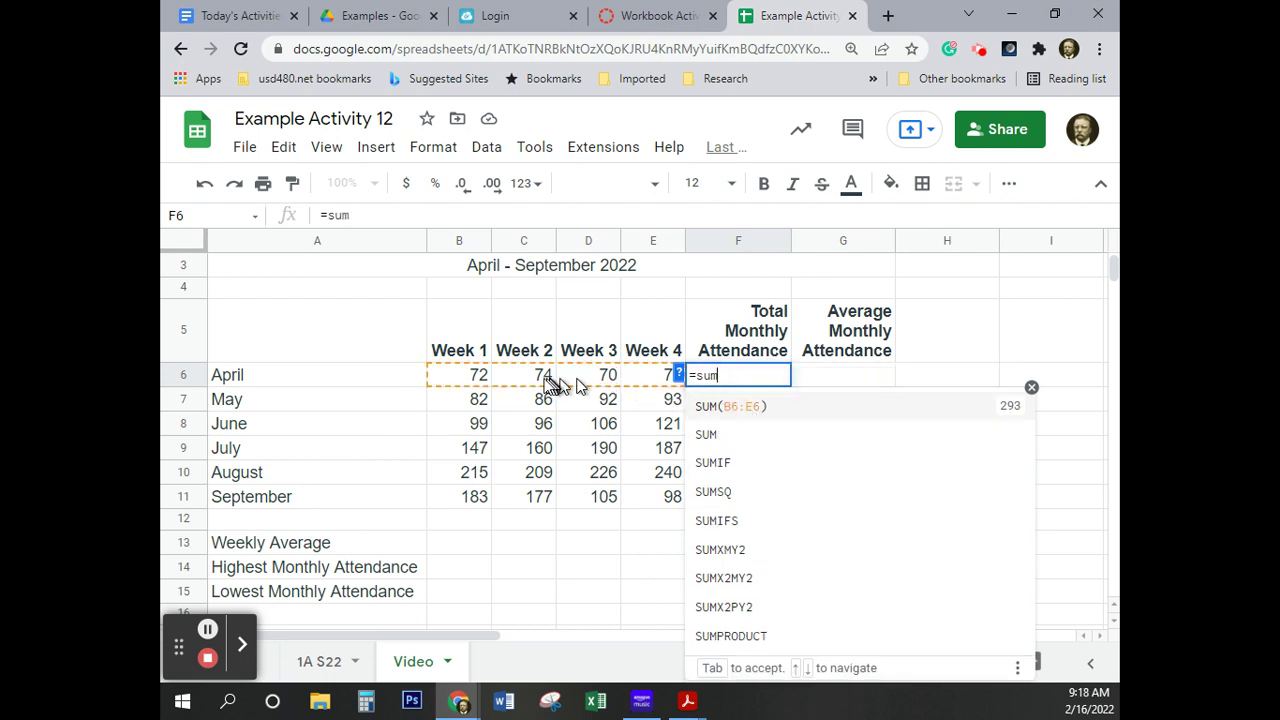
click(463, 385)
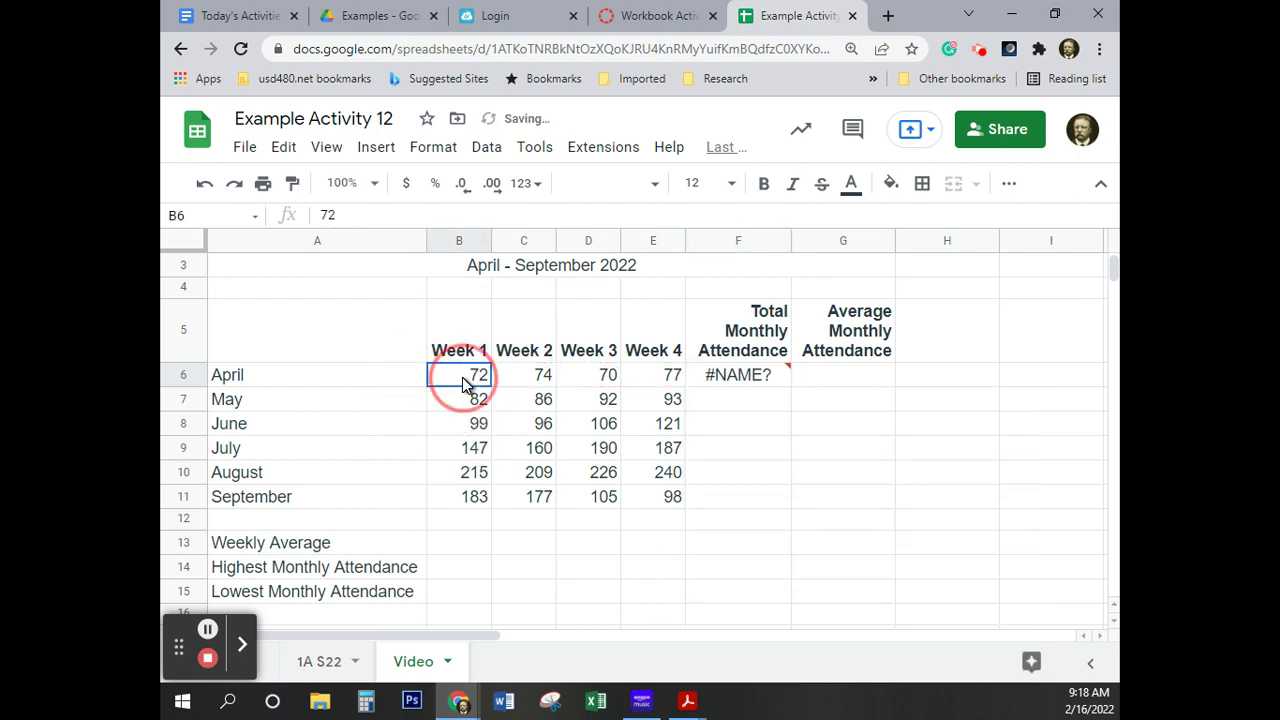
drag(463, 385, 672, 380)
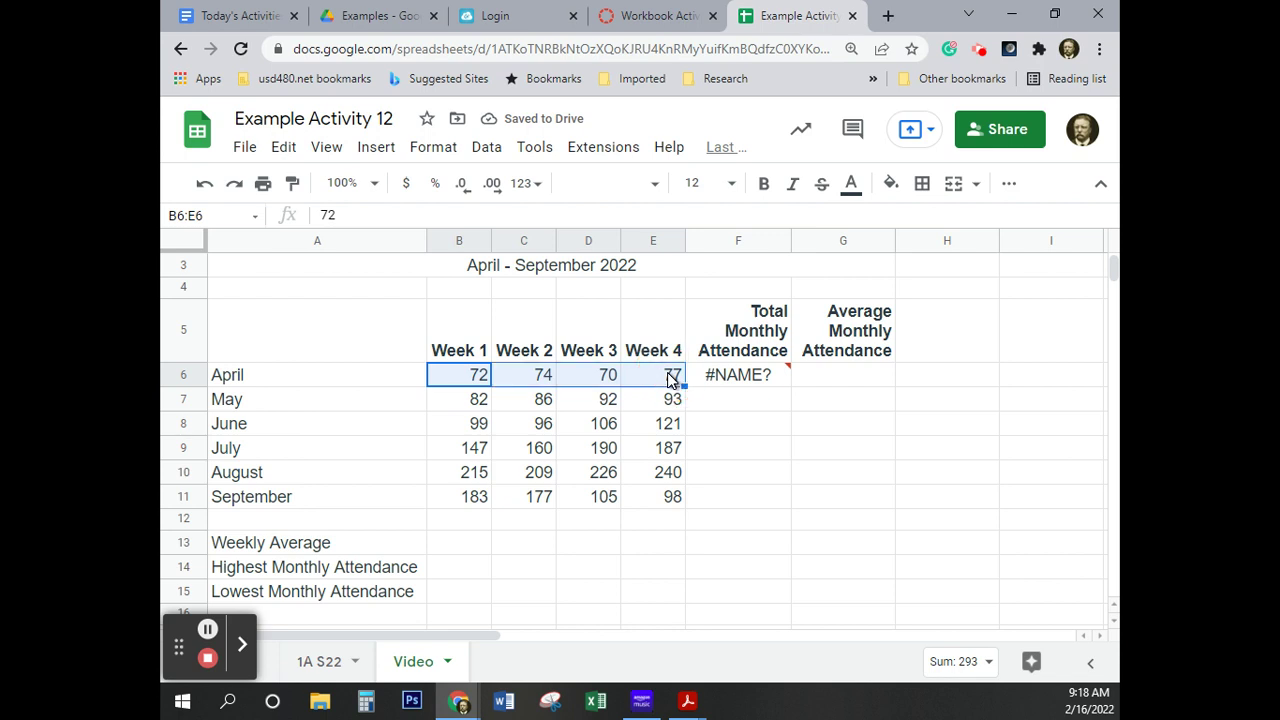
click(806, 390)
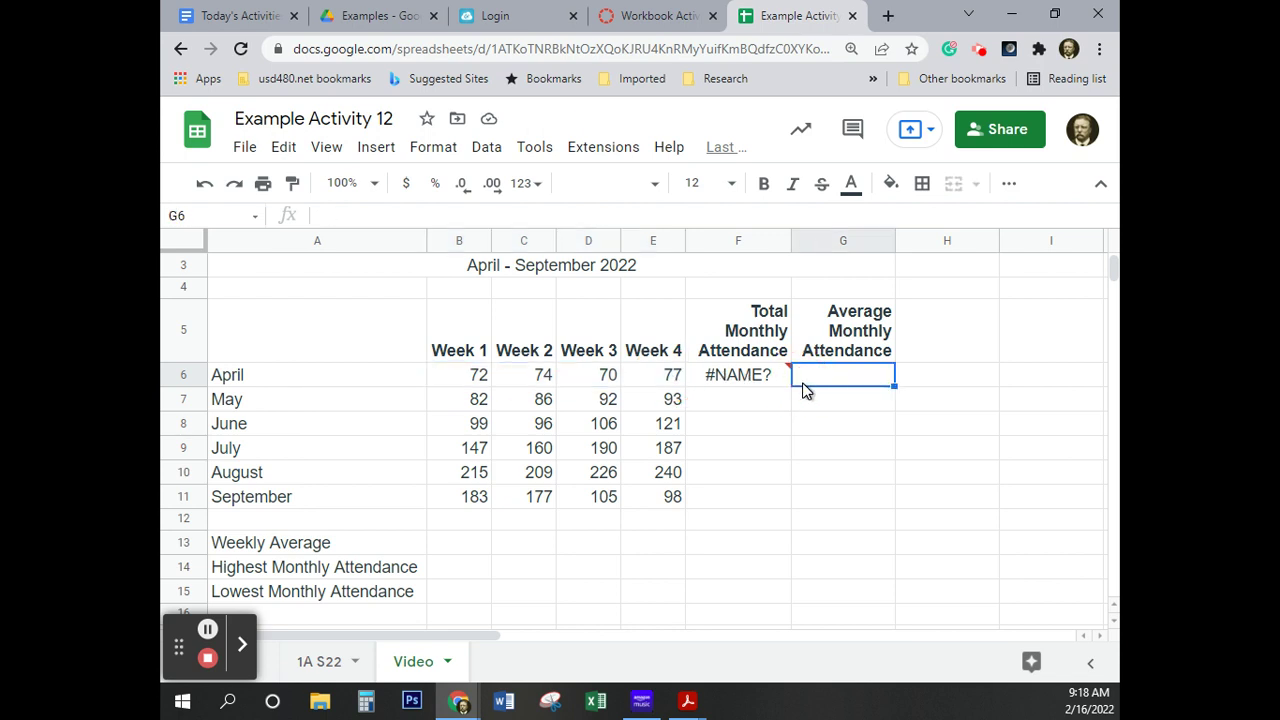
Step: Complete April's =sum(B6:E6) total and autofill it down through September
click(752, 380)
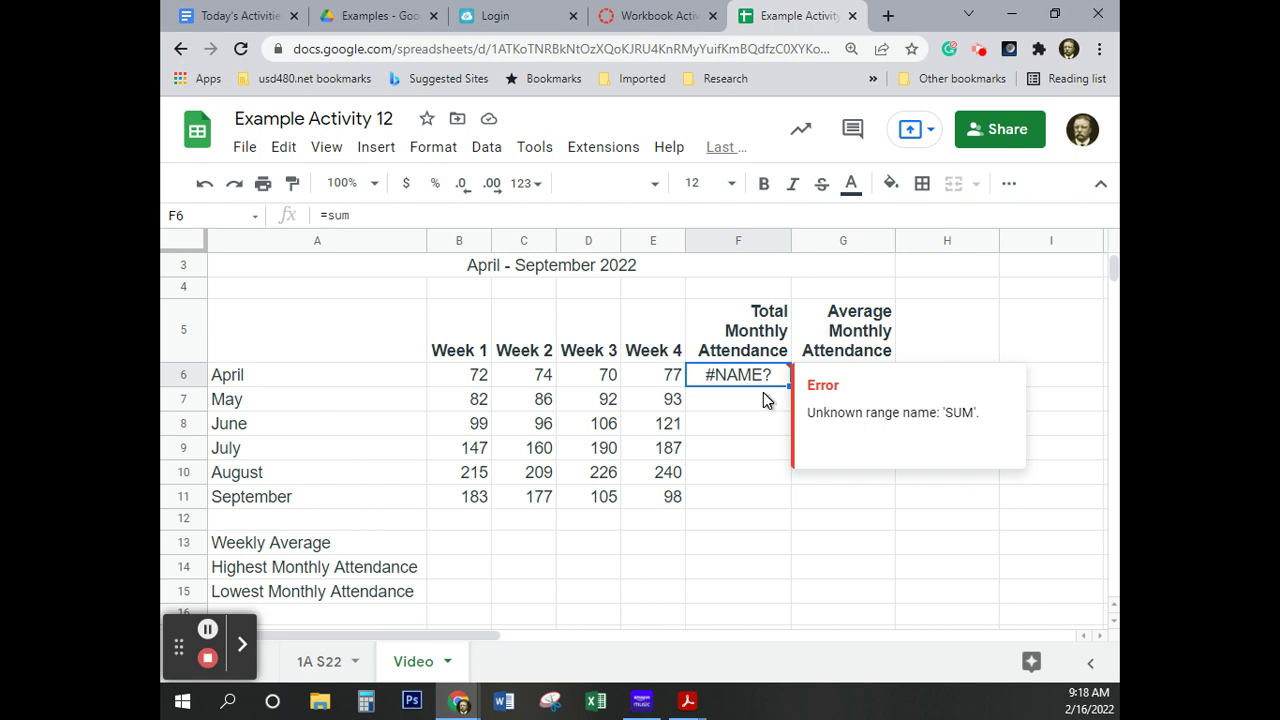
click(373, 212)
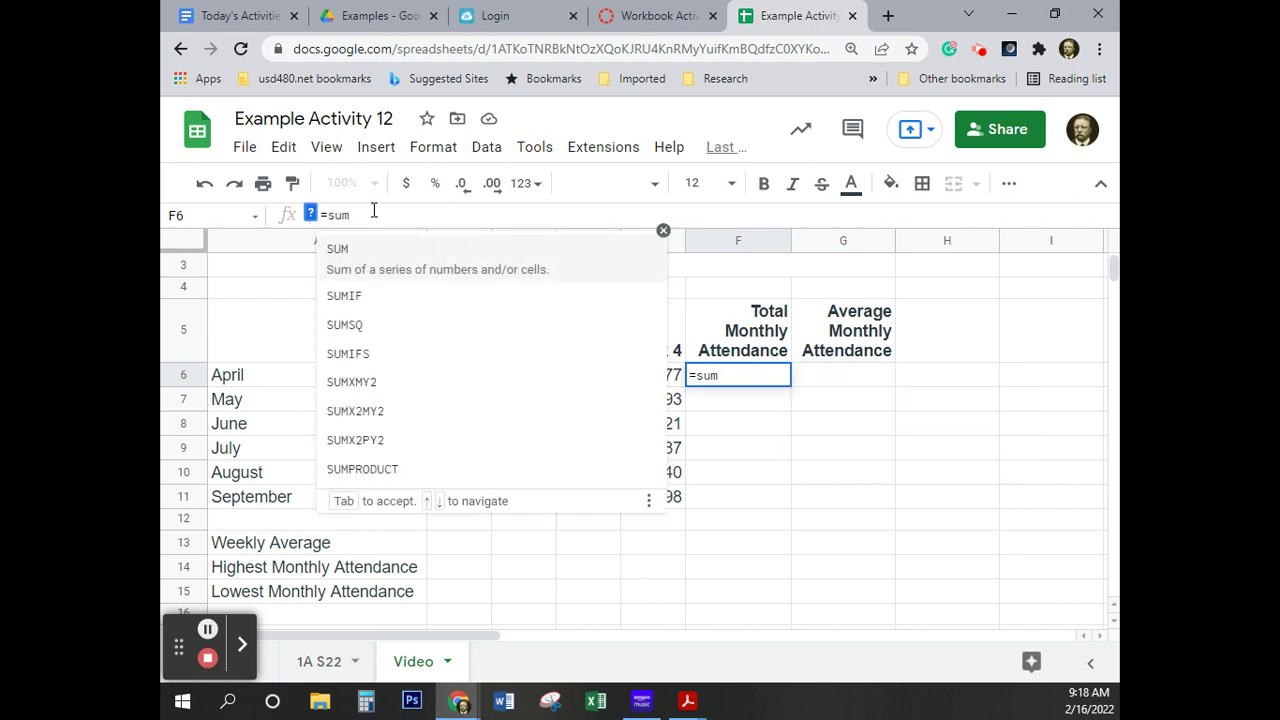
text(()
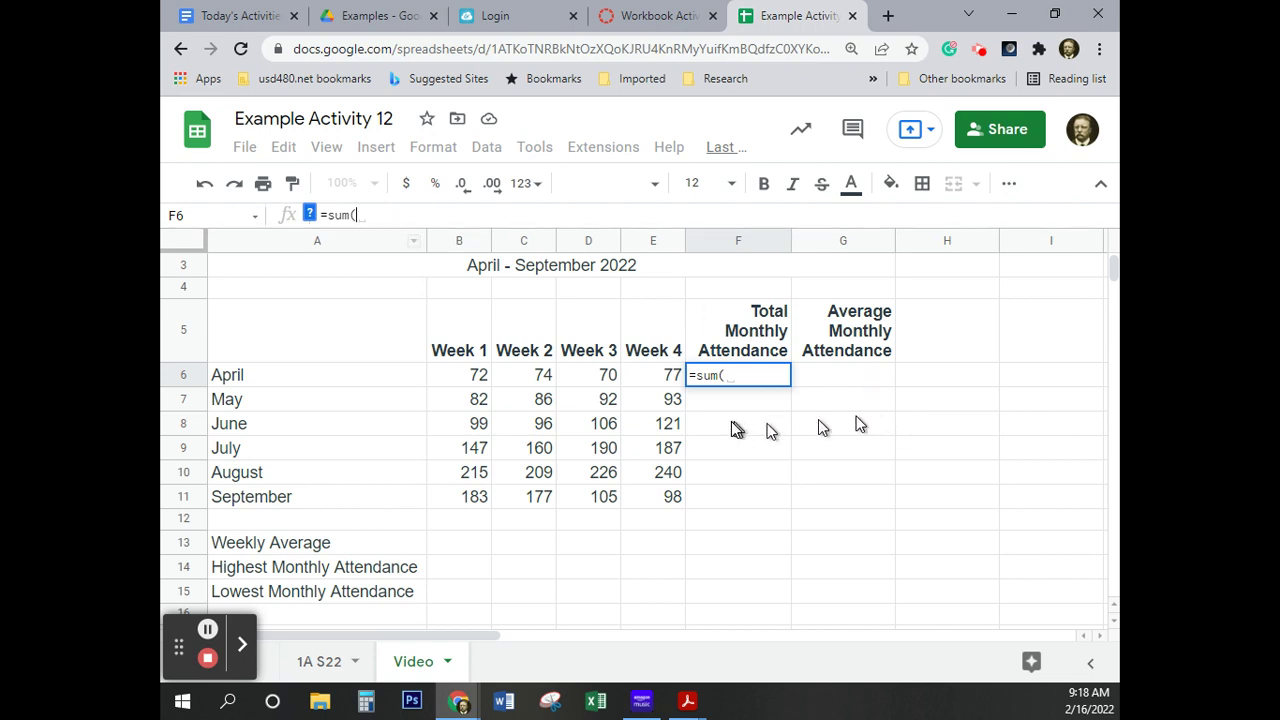
mouse_move(723, 375)
drag(455, 380, 652, 383)
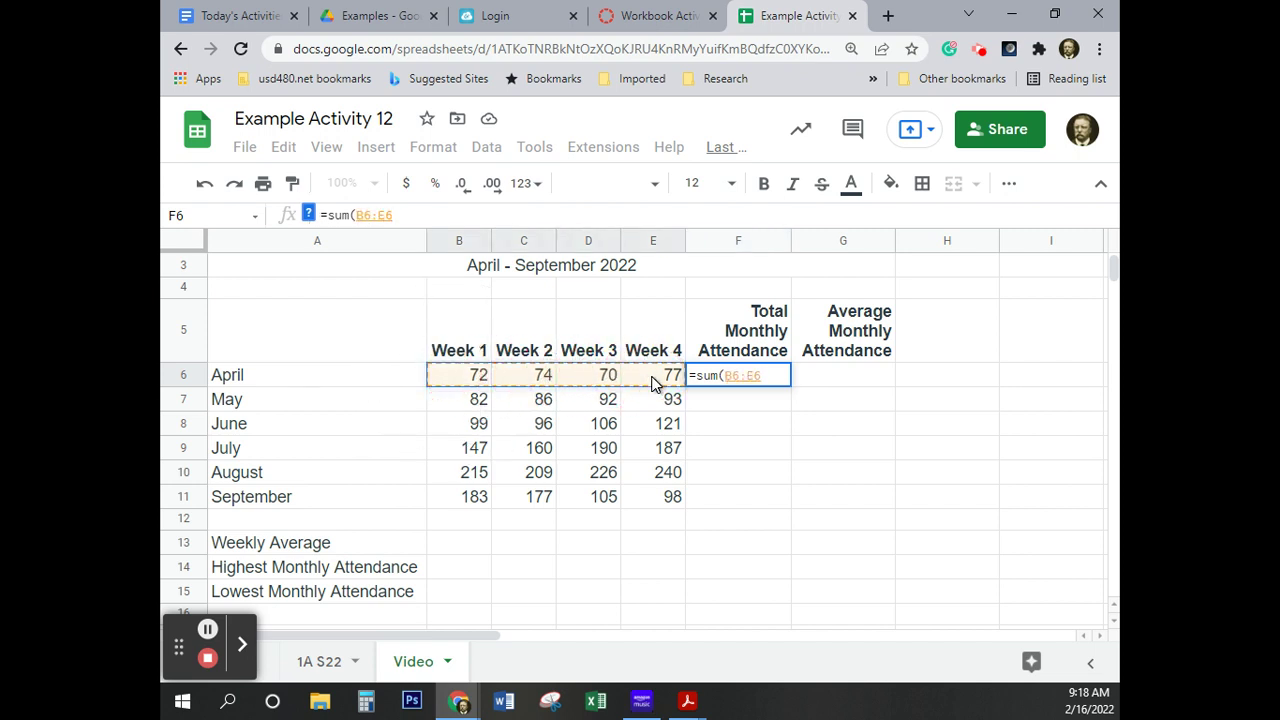
key(Return)
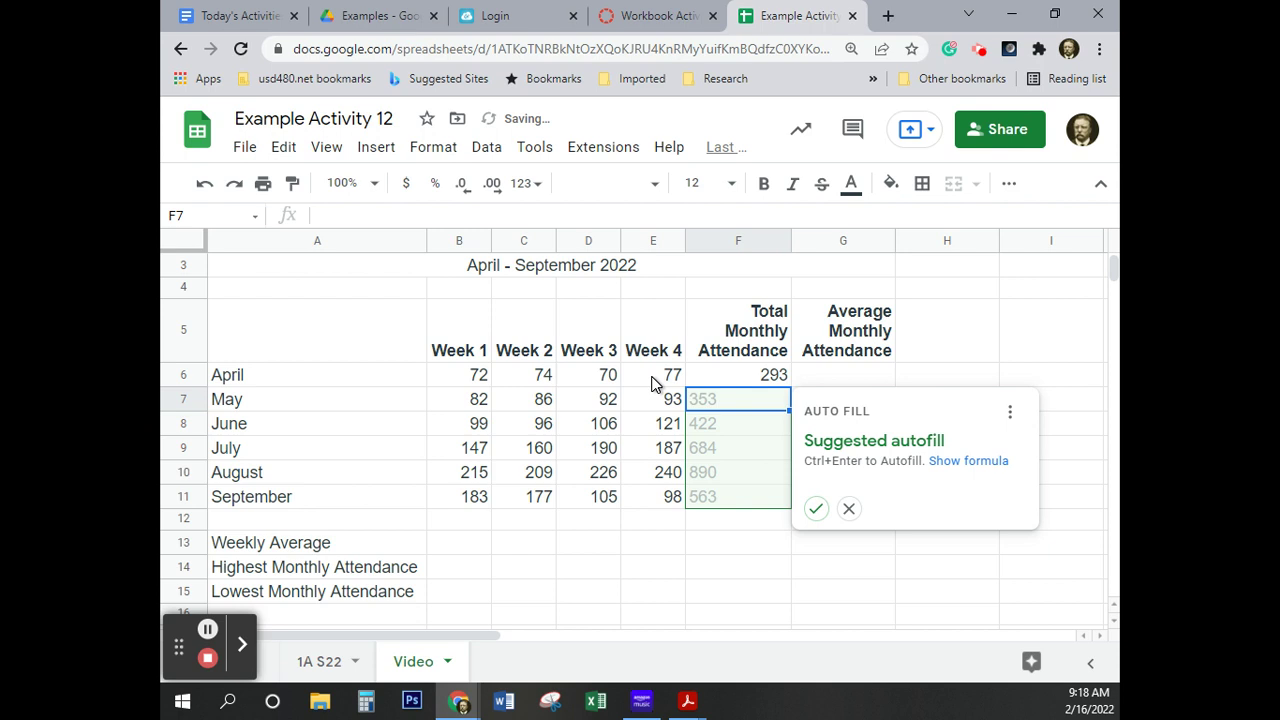
click(816, 508)
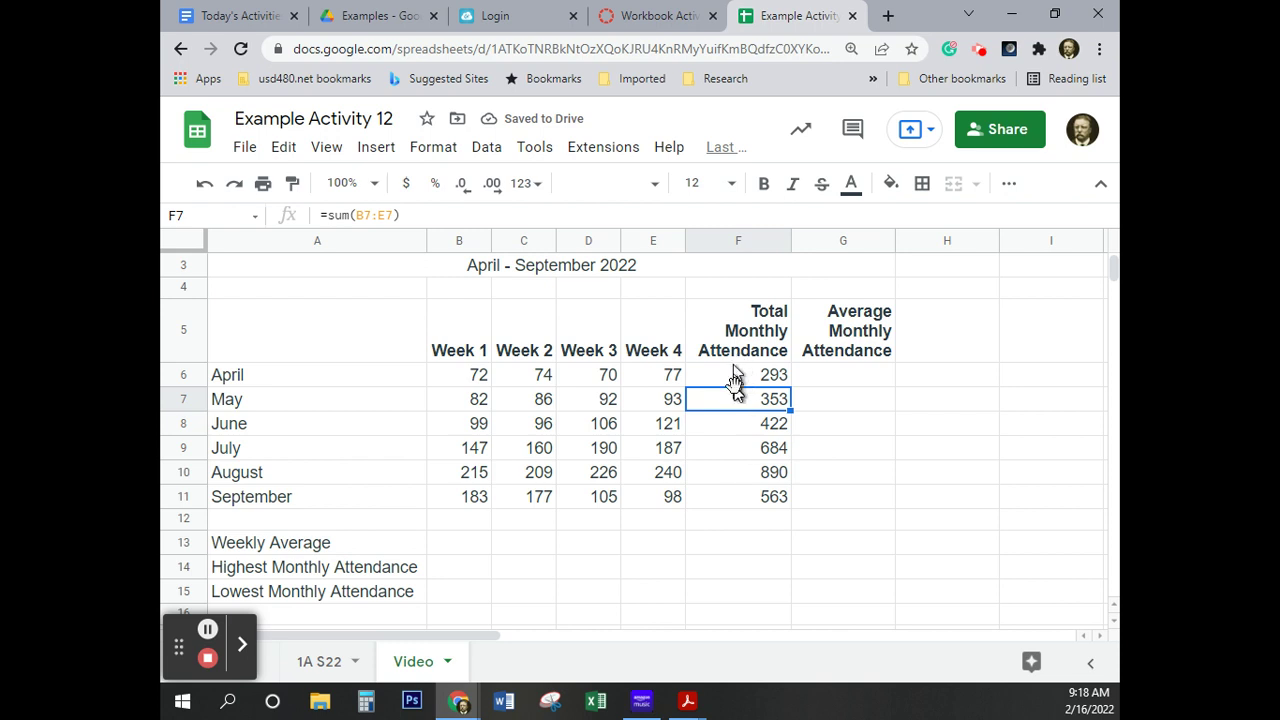
Step: Enter =average(B6:E6) in G6 and autofill it for May through September
click(836, 379)
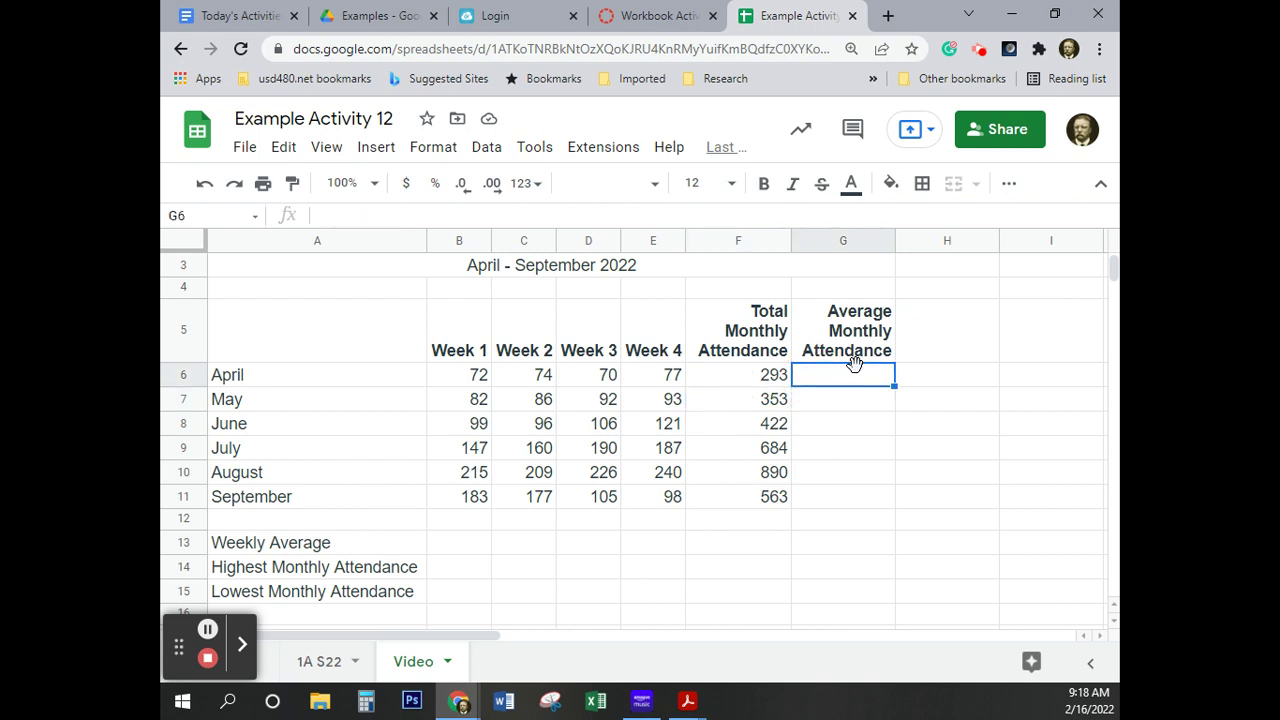
text(=)
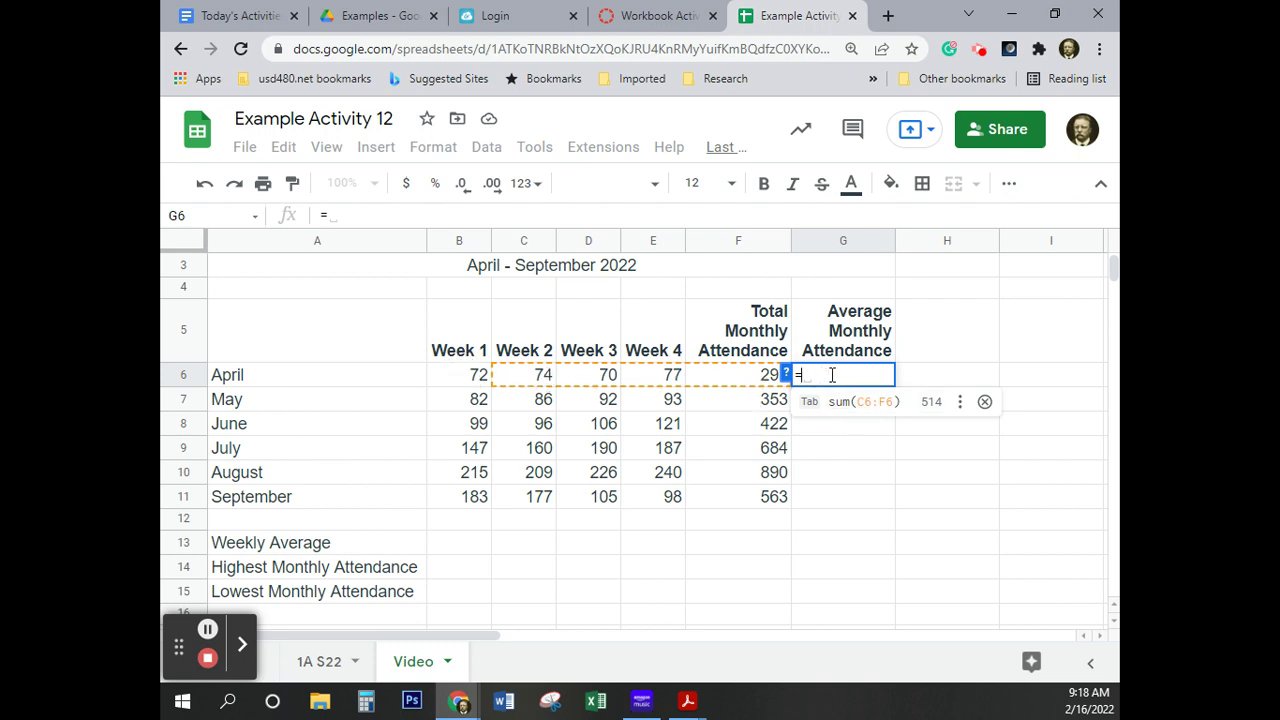
text(aver)
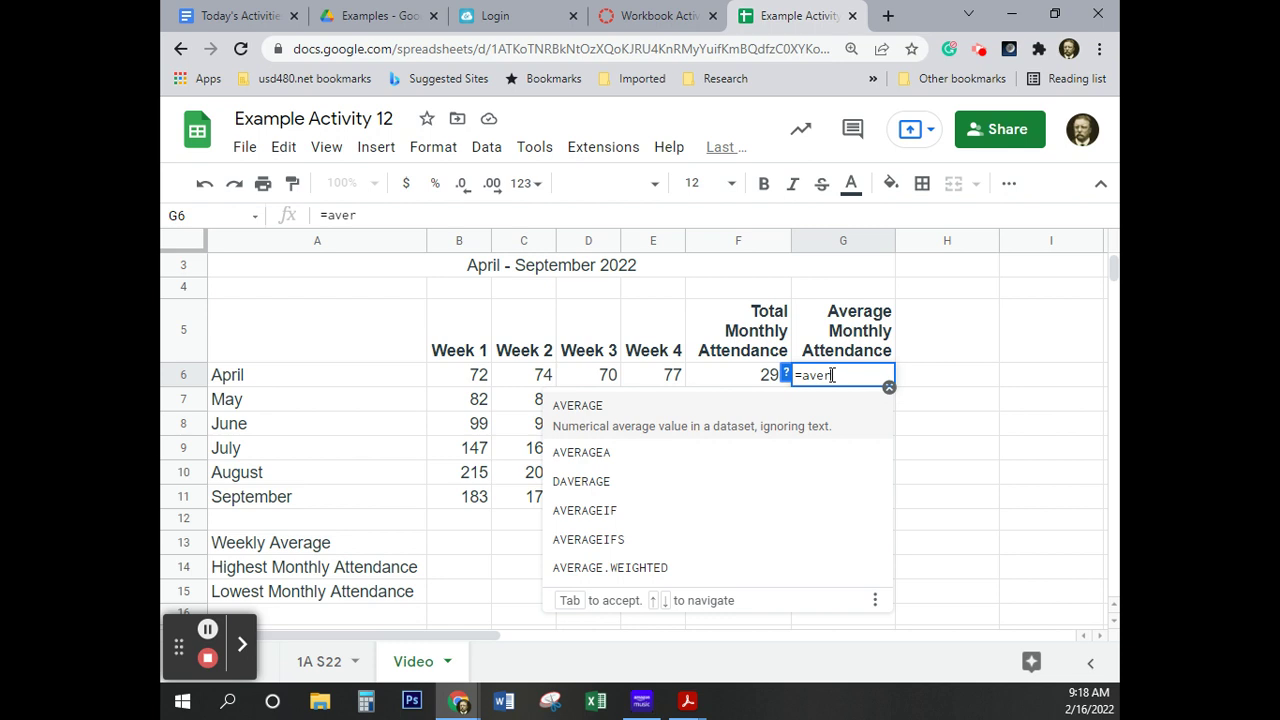
text(age()
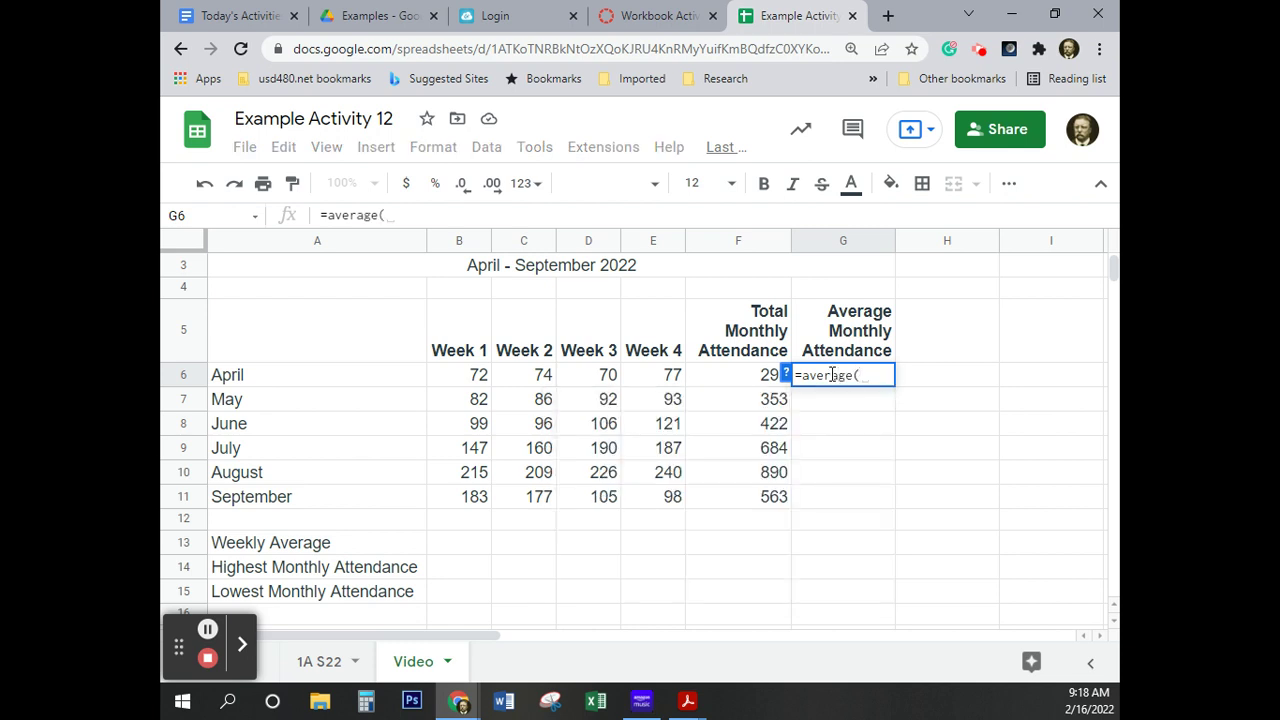
click(464, 378)
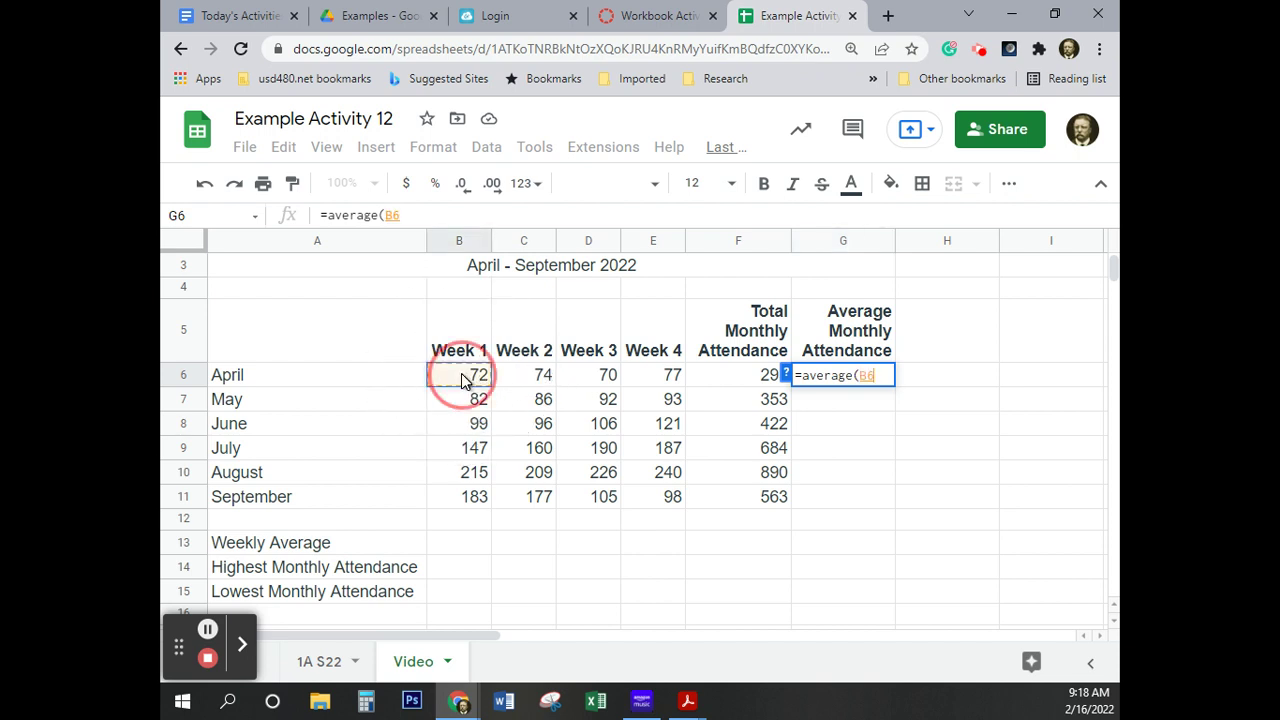
drag(462, 381, 647, 376)
key(Return)
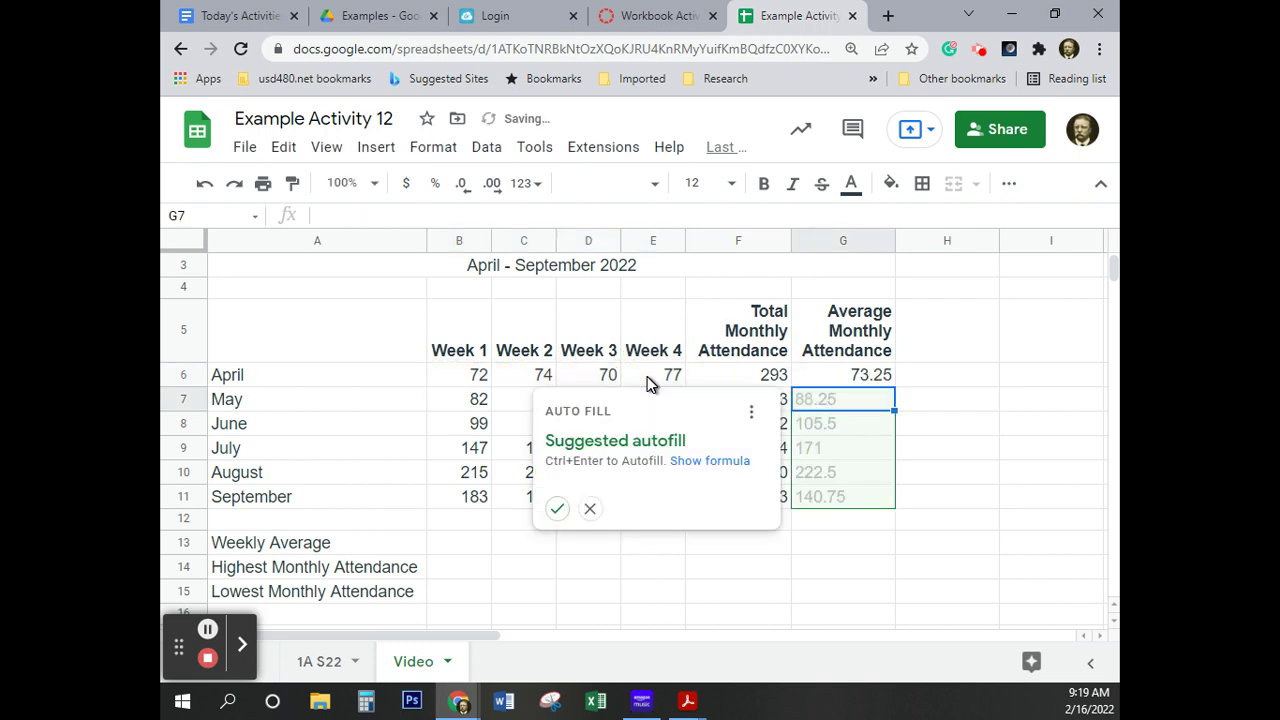
click(557, 510)
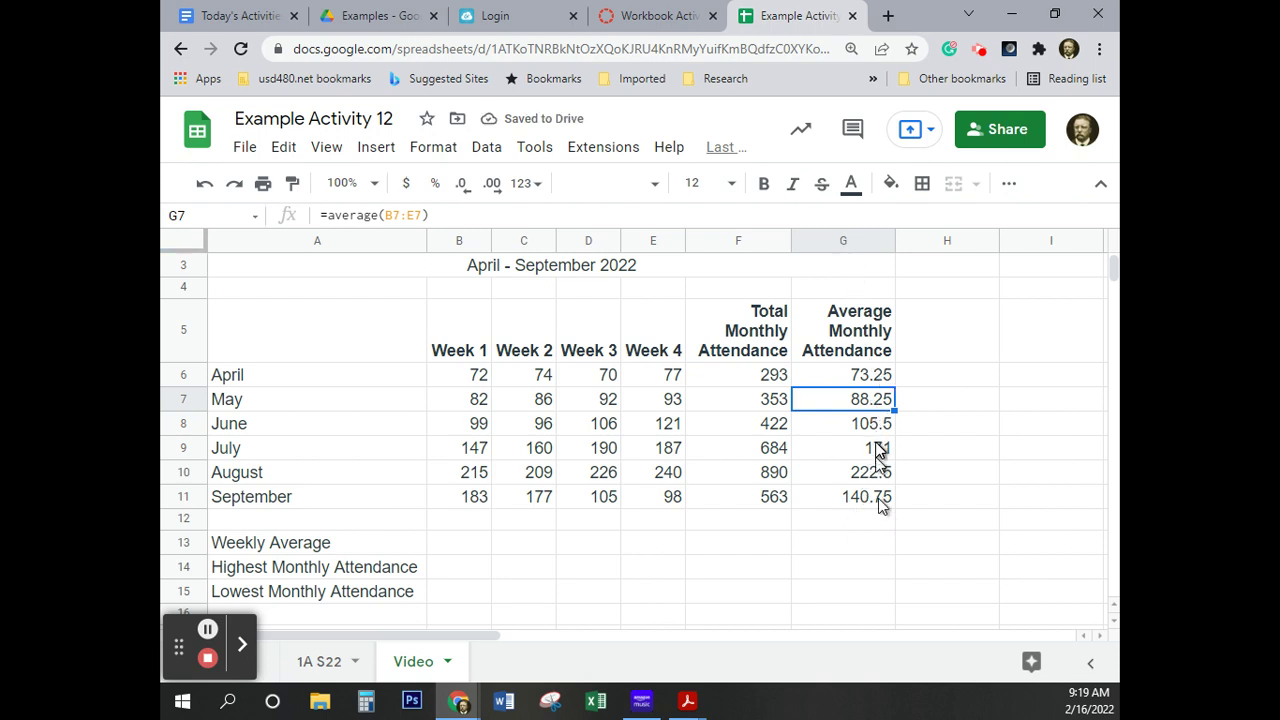
Step: Show the column G averages as whole numbers with no decimal places
click(843, 243)
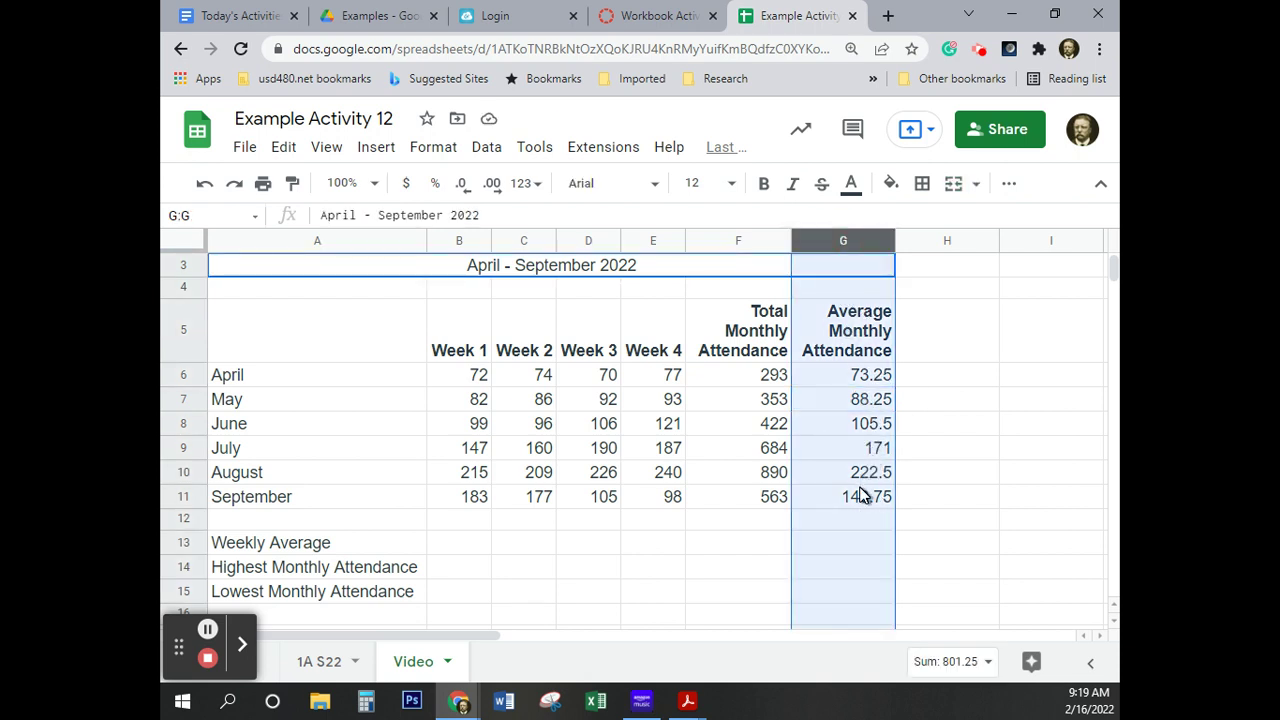
click(466, 190)
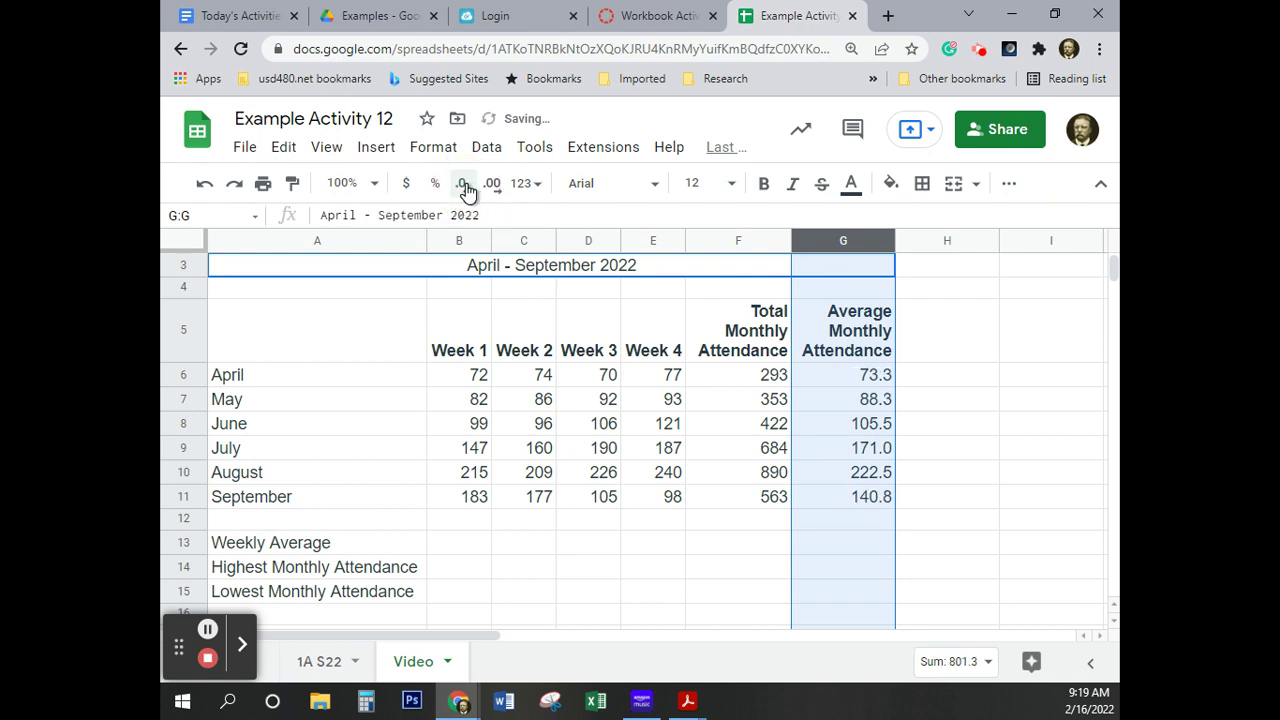
click(466, 190)
click(648, 576)
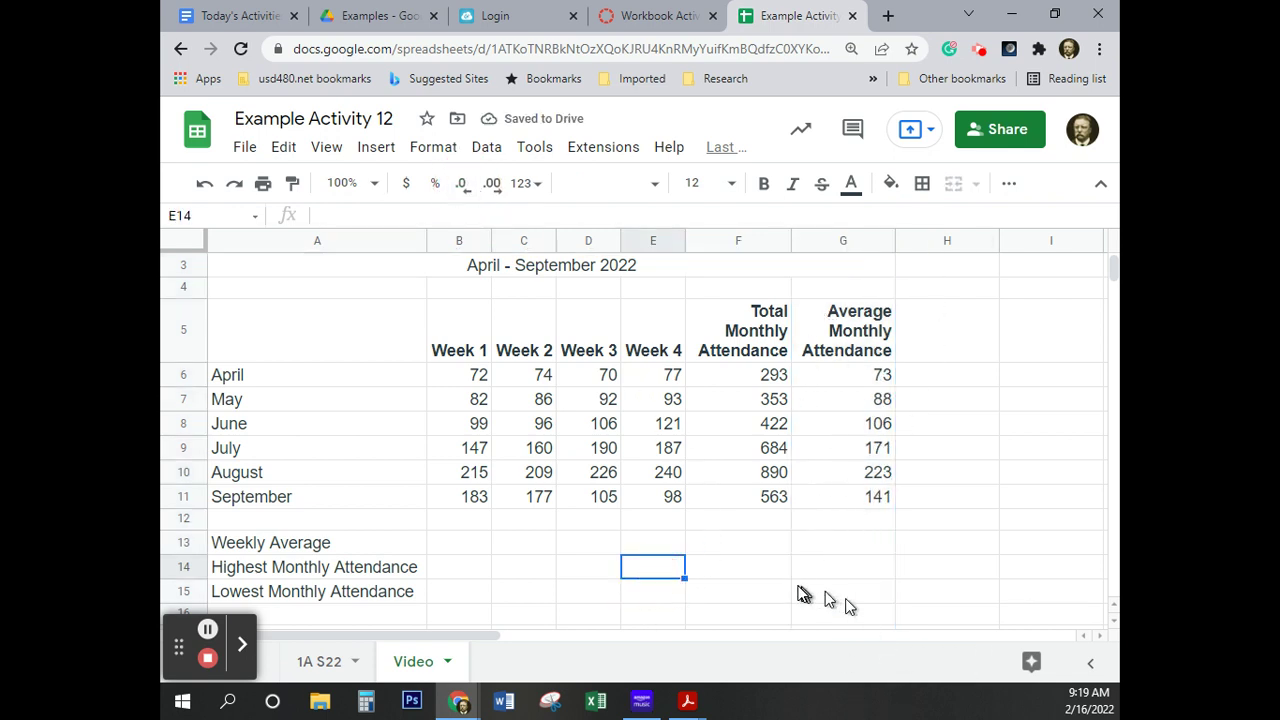
Step: Enter =AVERAGE(B6:B11) in B13 and fill it across to E13 for Weeks 1–4
click(455, 545)
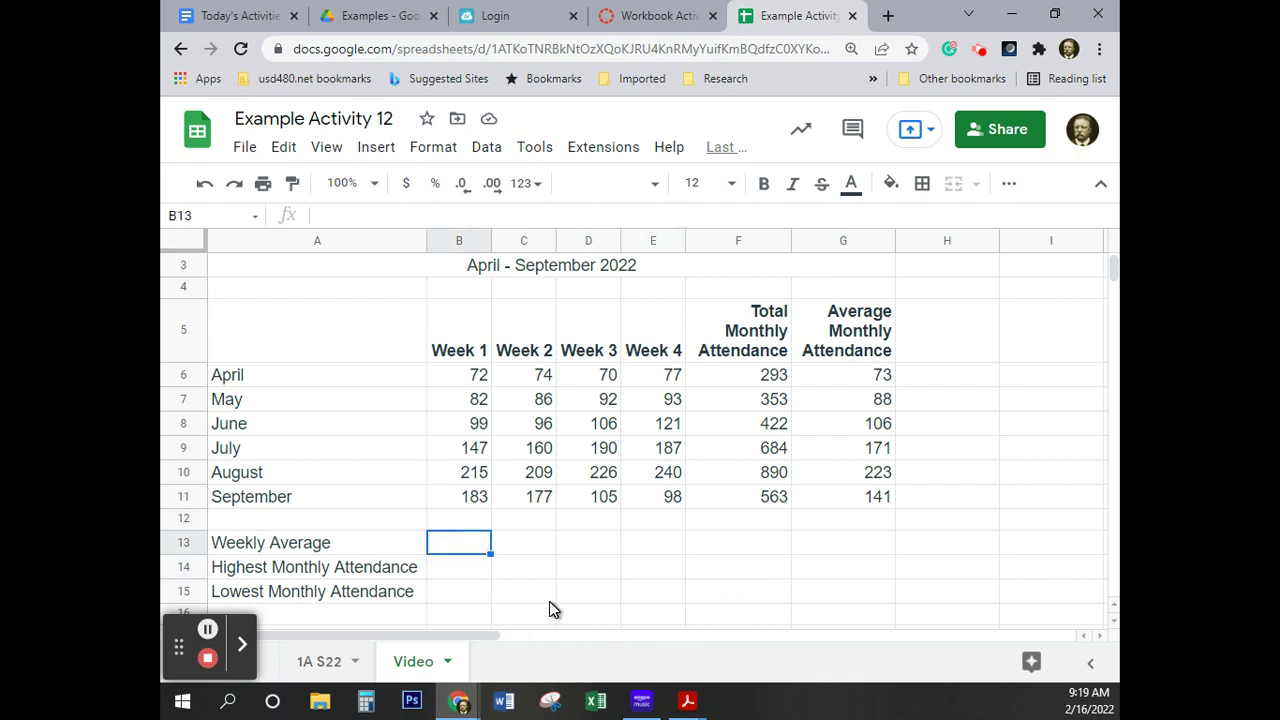
scroll(549, 601, down, 1)
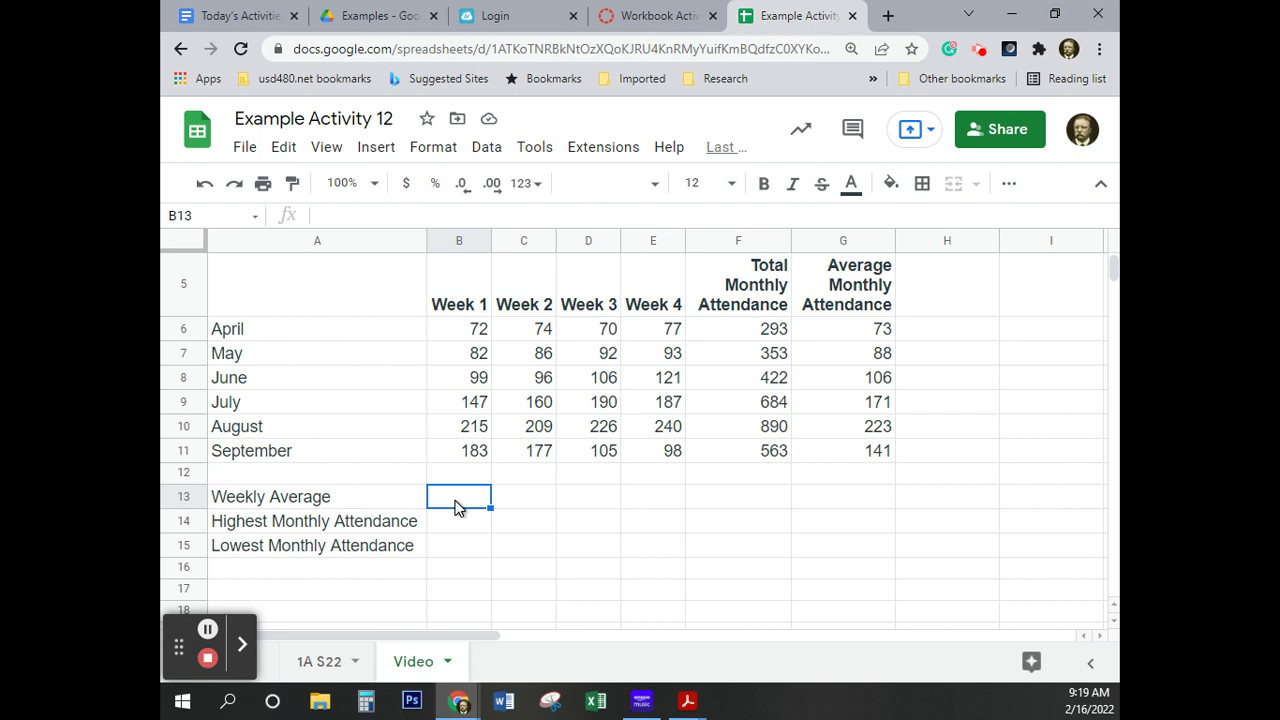
text(=)
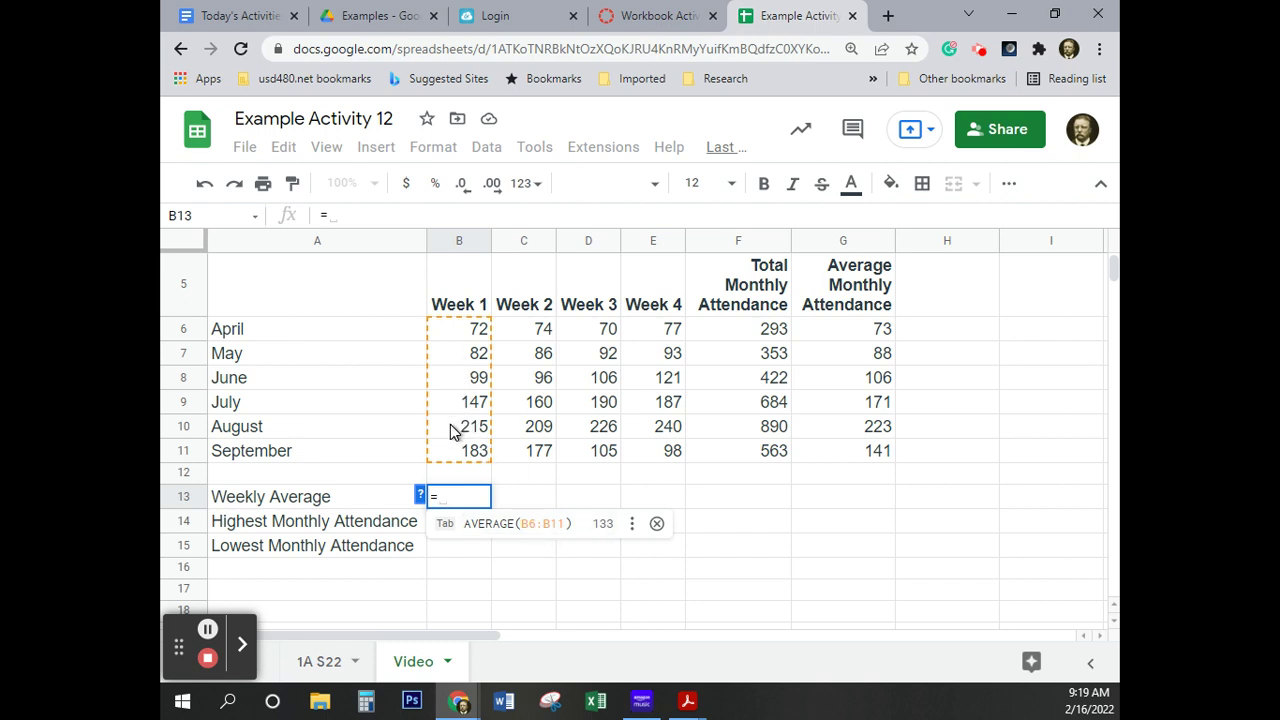
key(Tab)
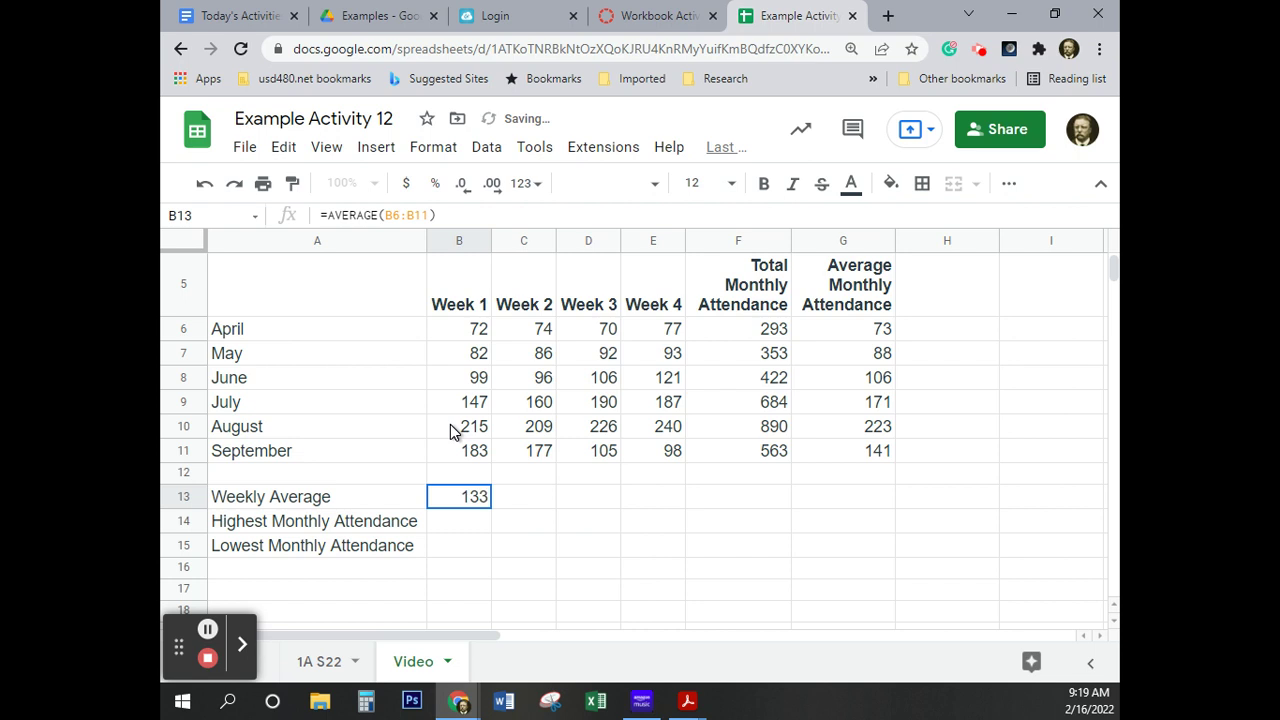
click(465, 503)
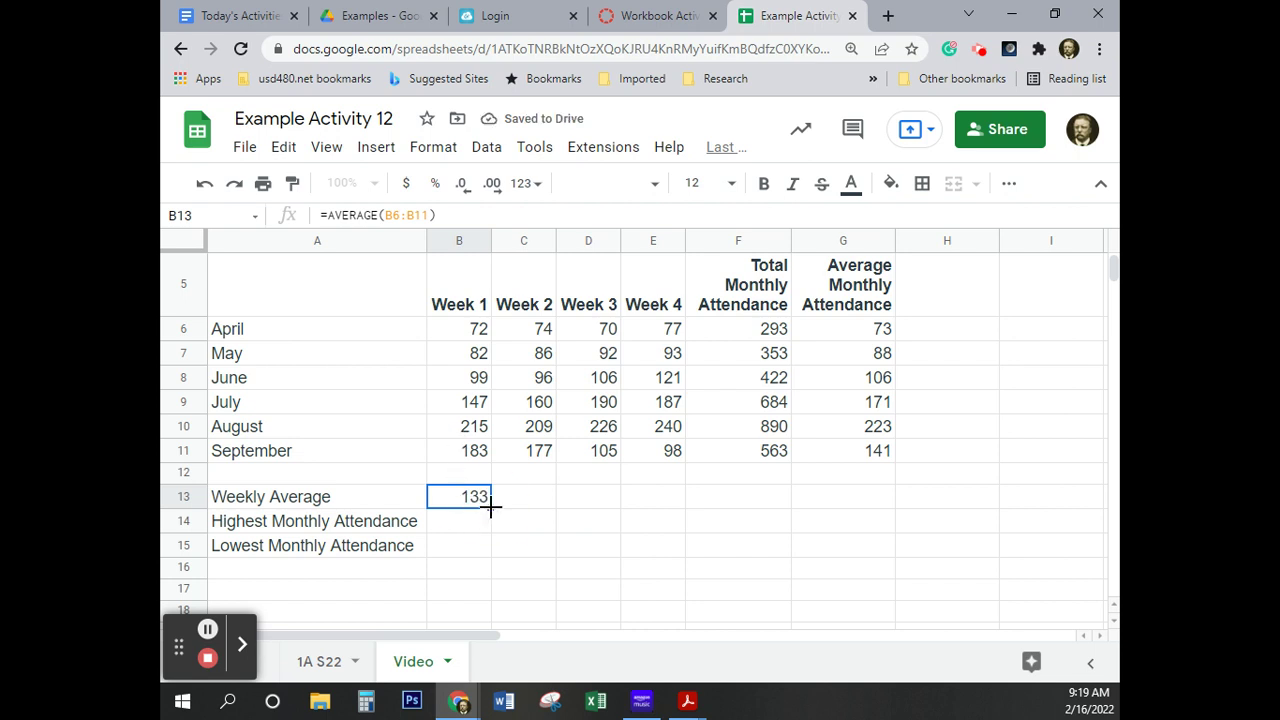
drag(490, 507, 669, 497)
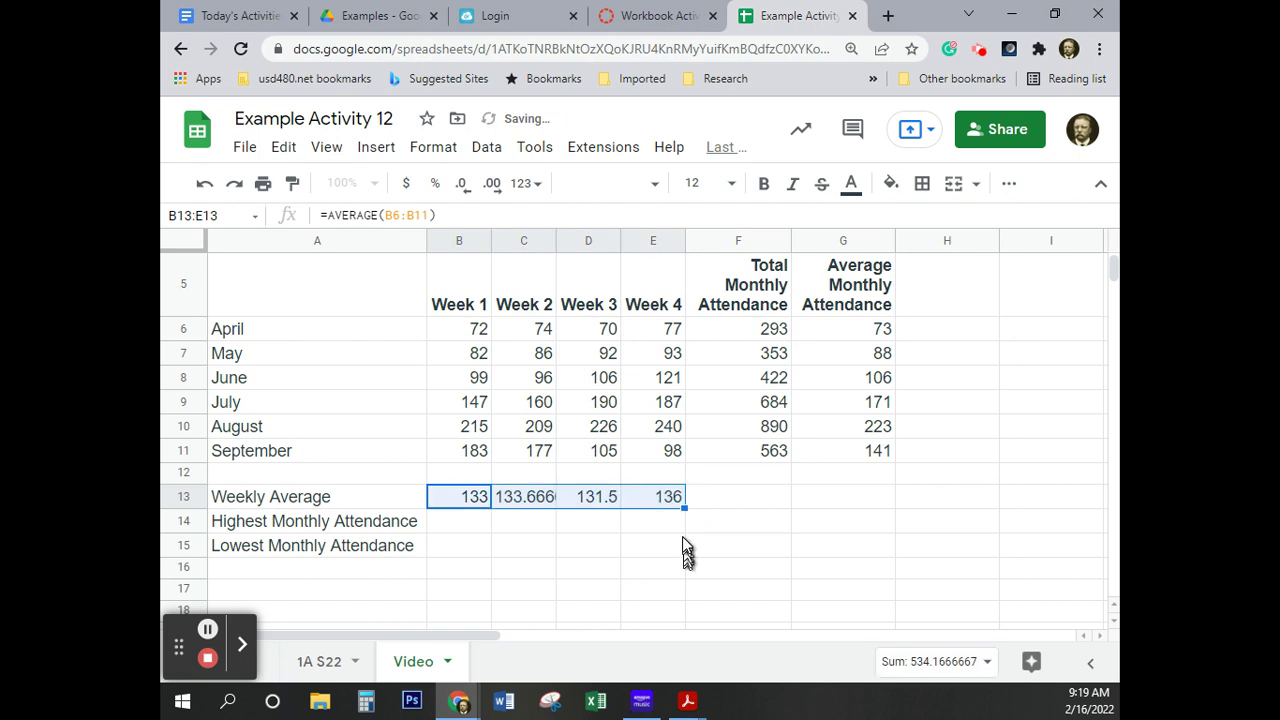
Step: Enter =MAX(B6:B11) in B14 and fill across to E14, giving 215, 209, 226, 240
click(452, 522)
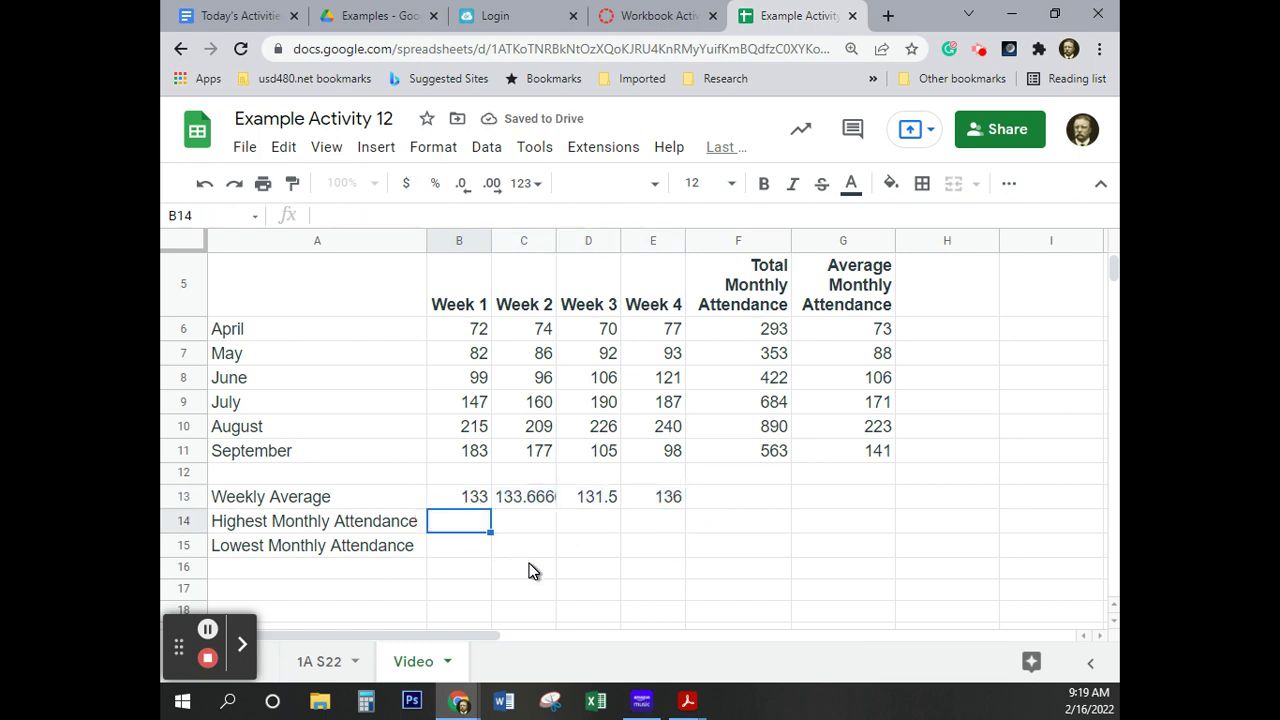
text(=)
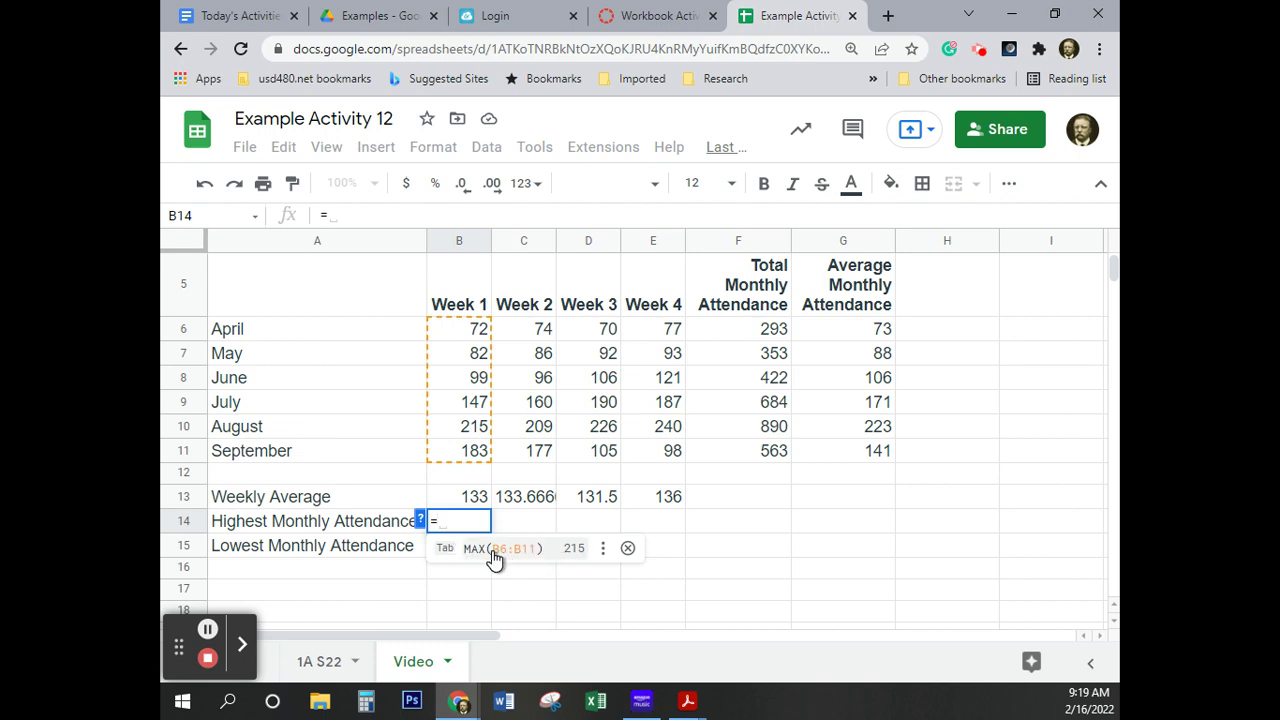
text(max()
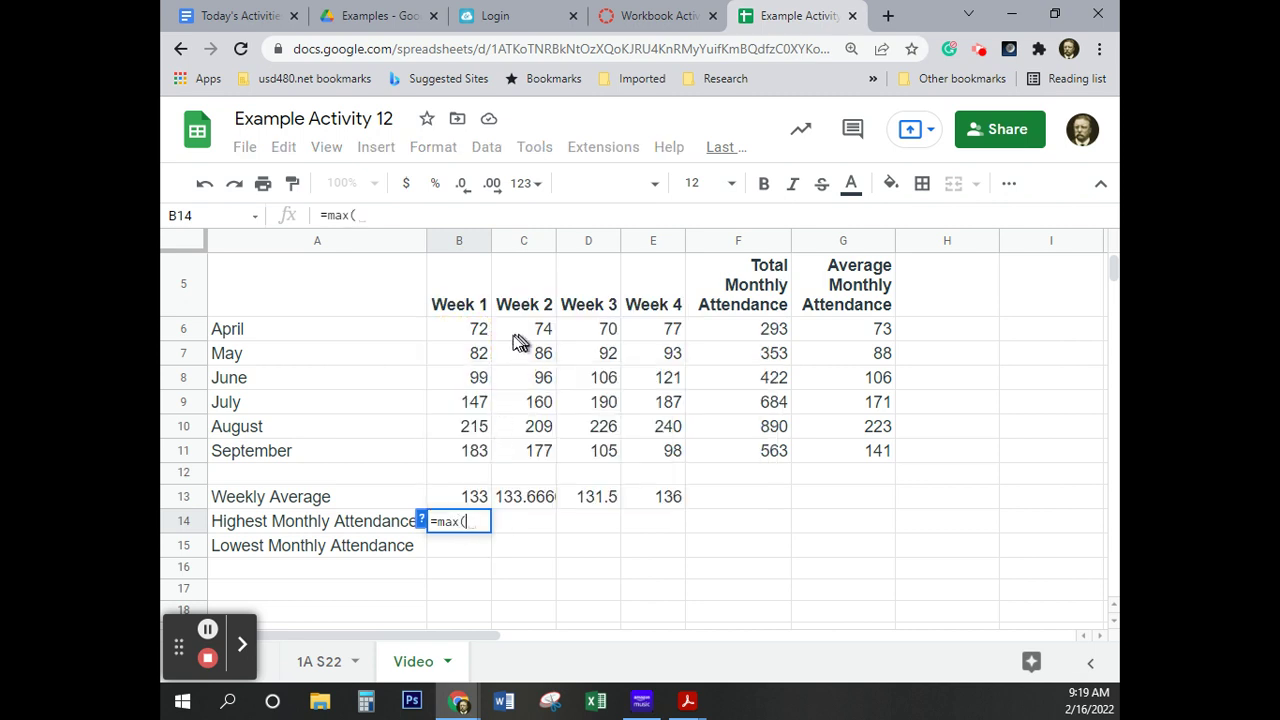
click(466, 343)
drag(466, 343, 466, 458)
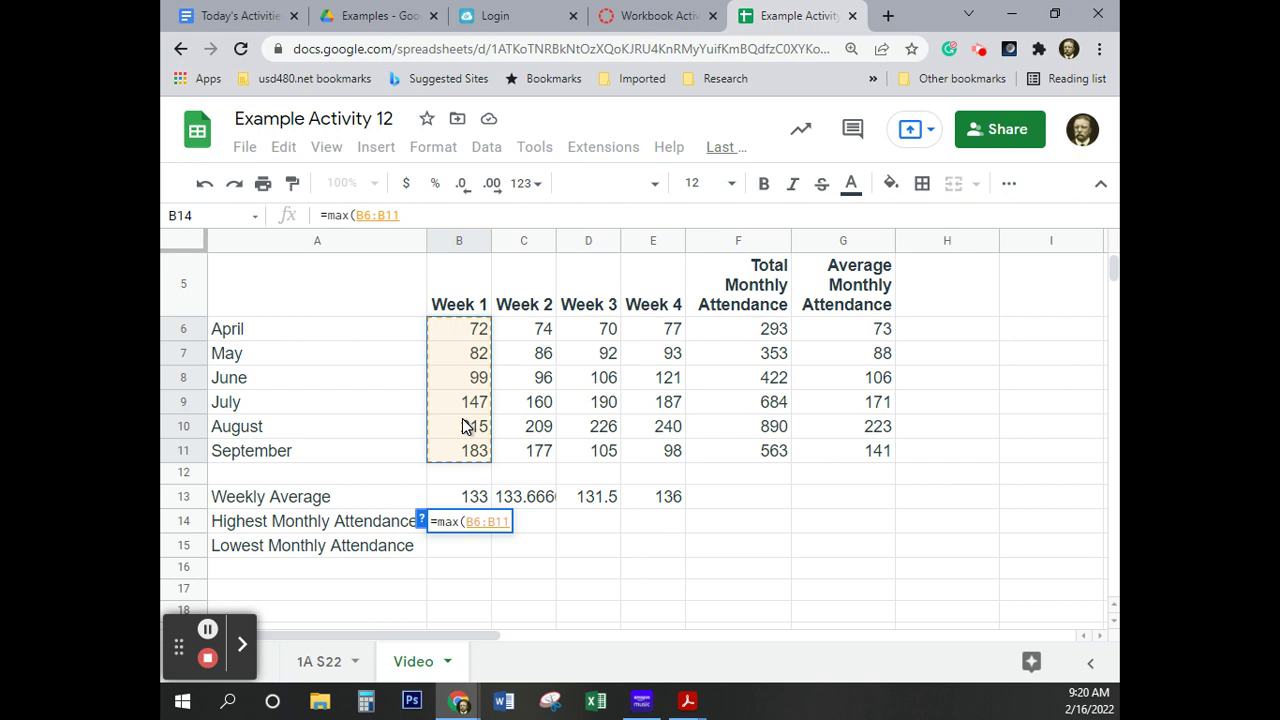
key(Tab)
click(470, 522)
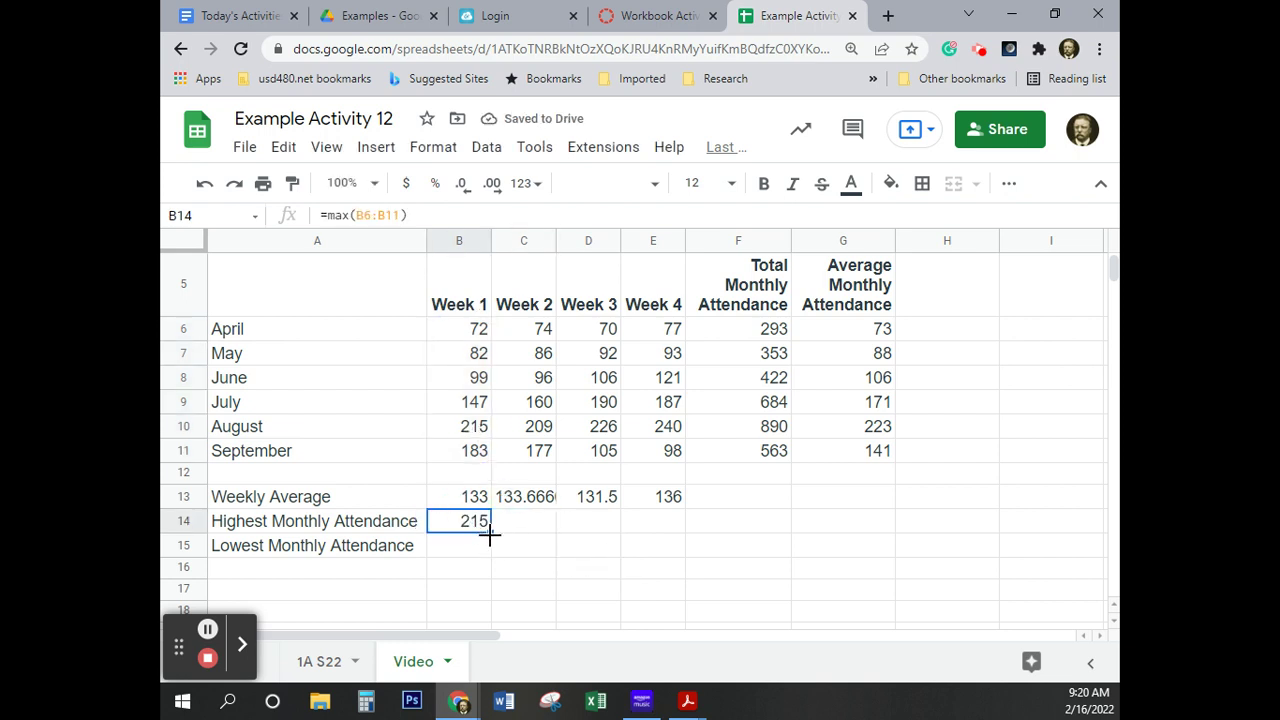
drag(490, 533, 655, 522)
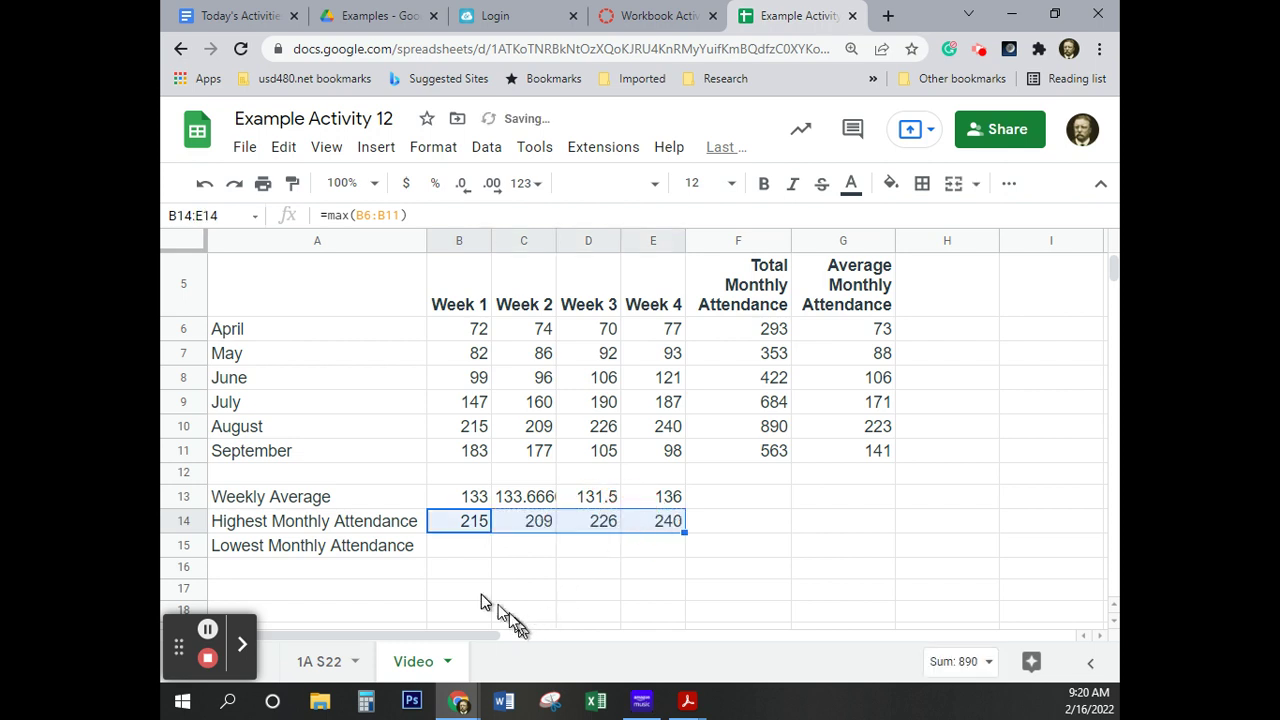
Step: Enter =MIN(B6:B11) in B15 and fill across to E15, giving 72, 74, 70, 77
click(453, 546)
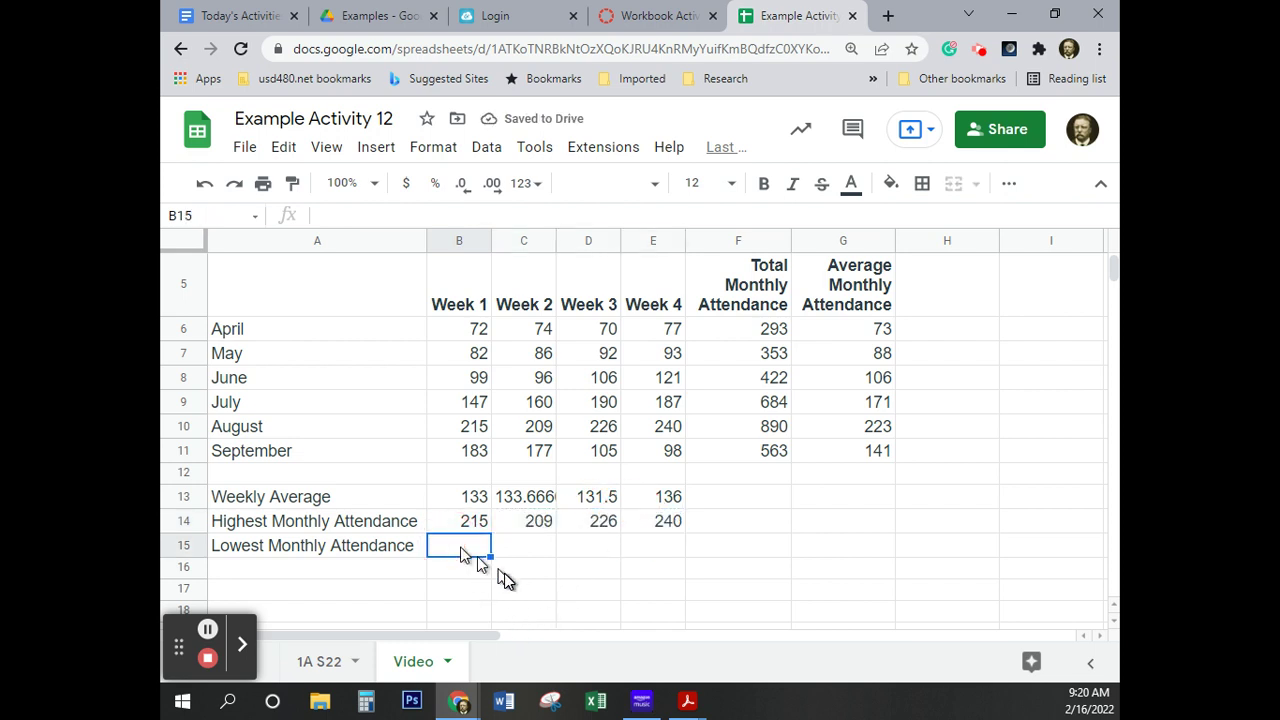
text(=)
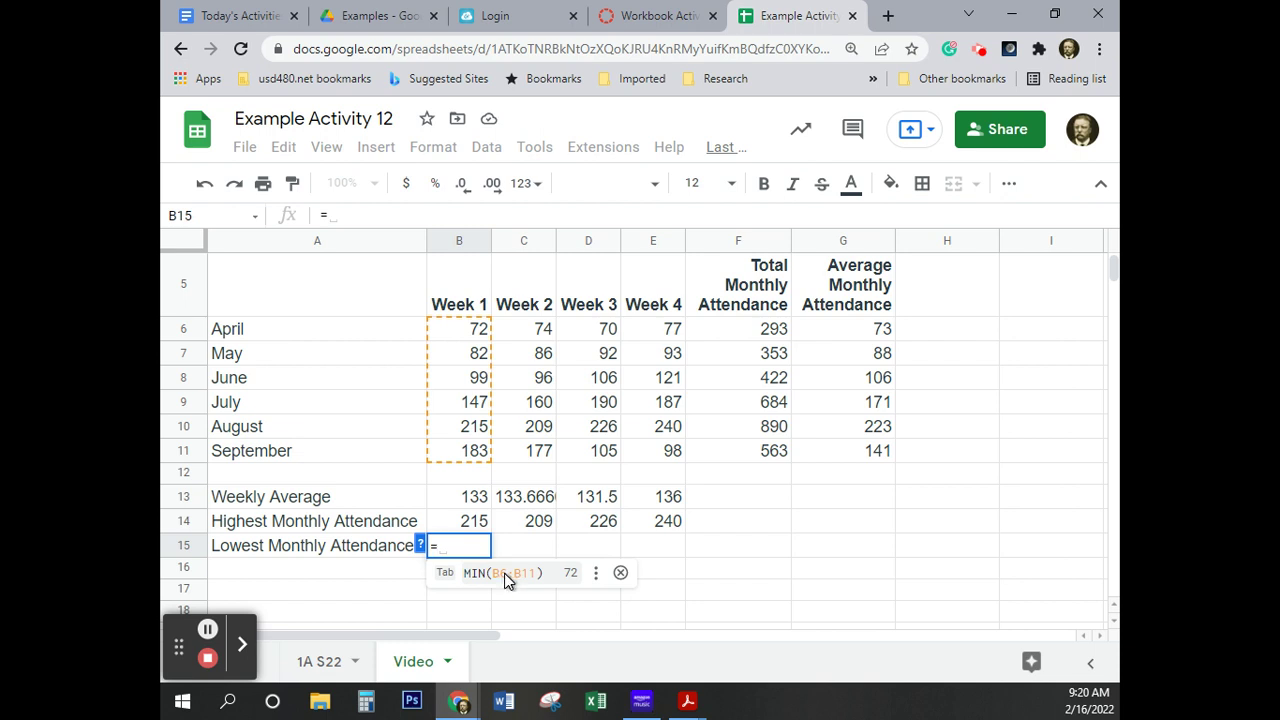
text(min()
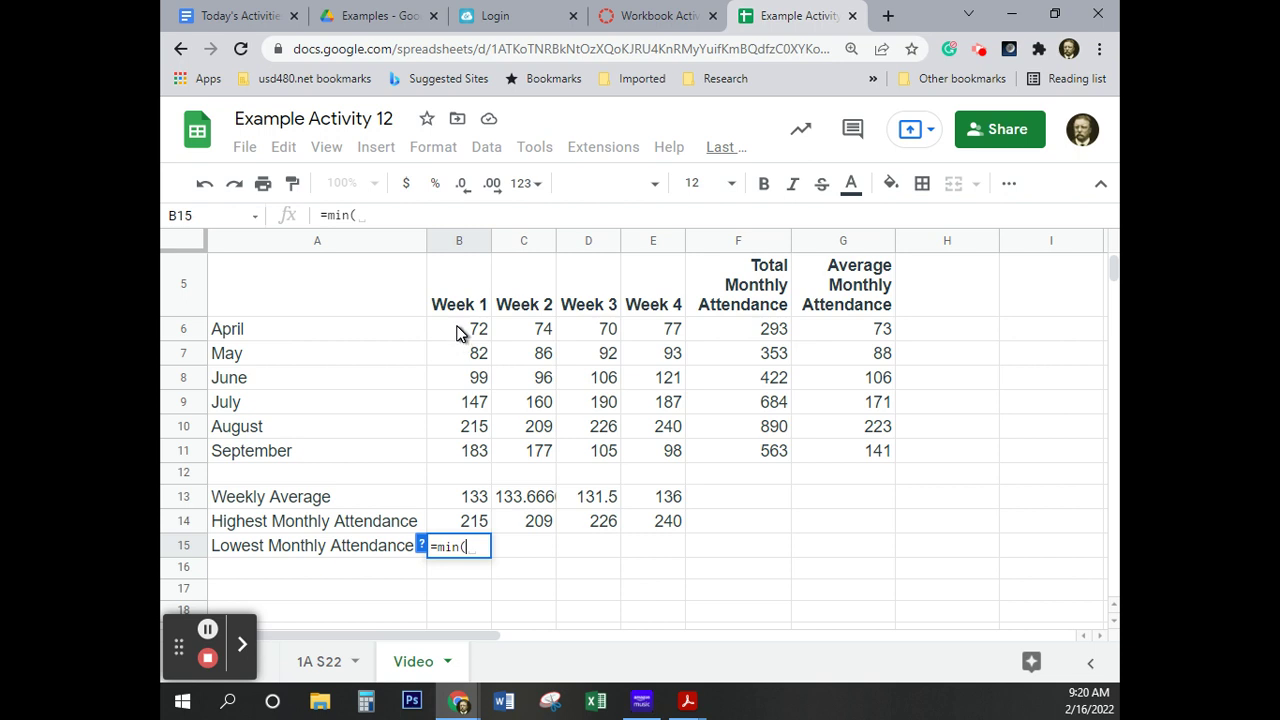
drag(463, 337, 465, 450)
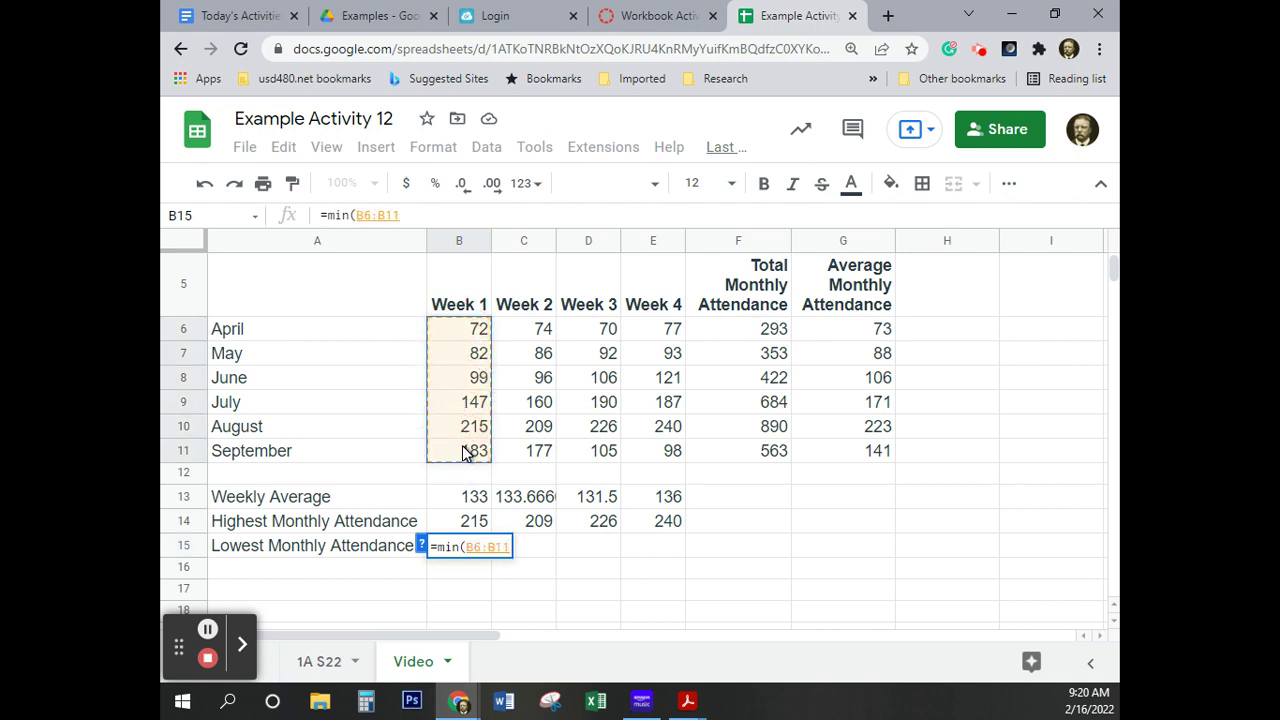
key(Return)
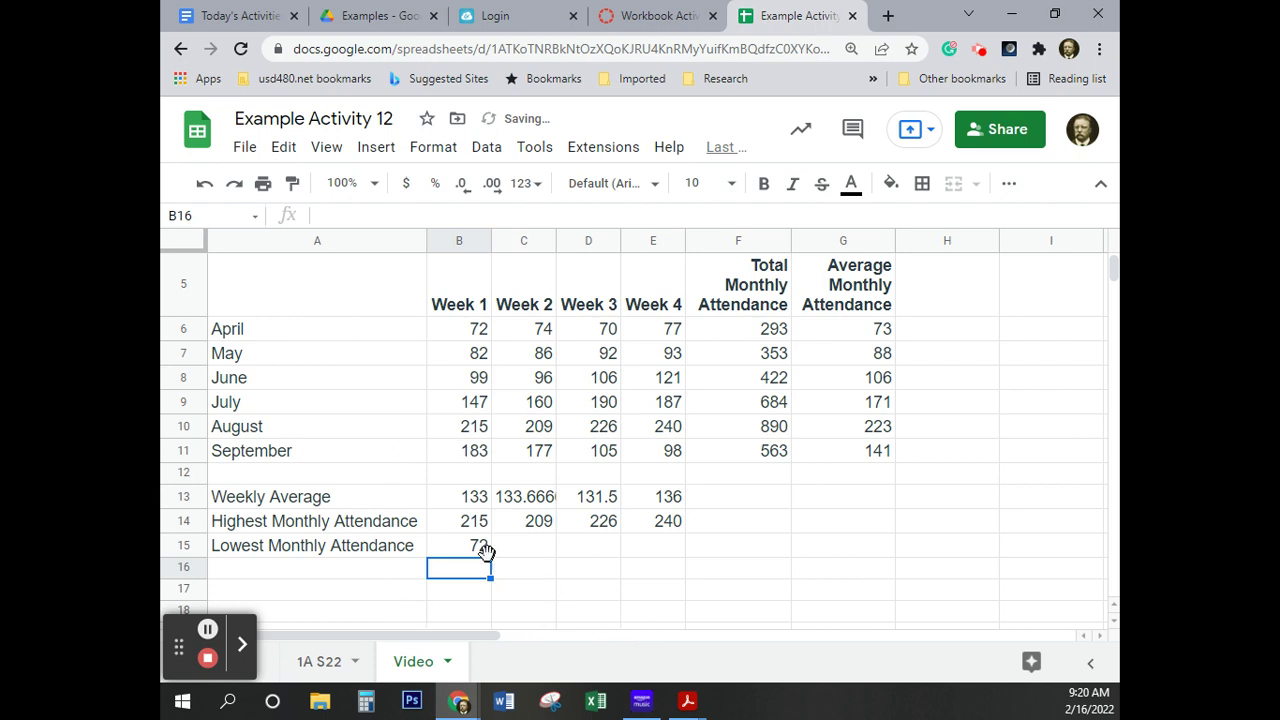
click(459, 553)
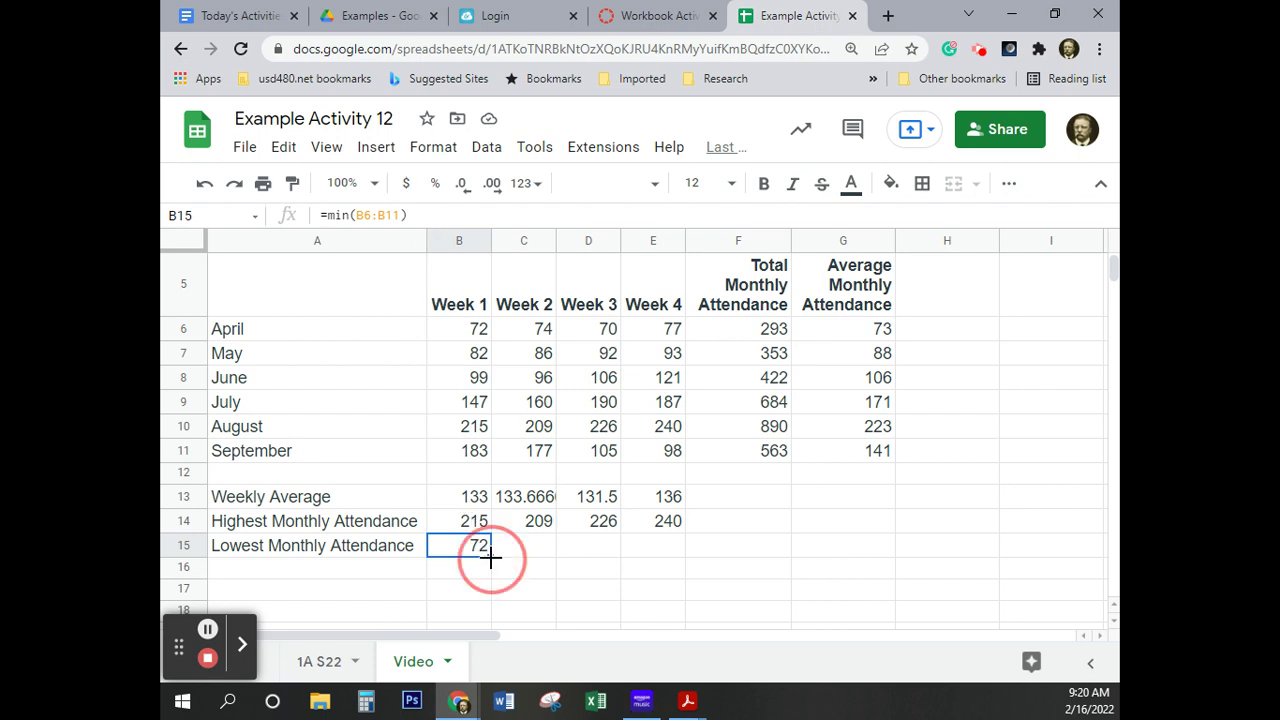
drag(491, 558, 670, 550)
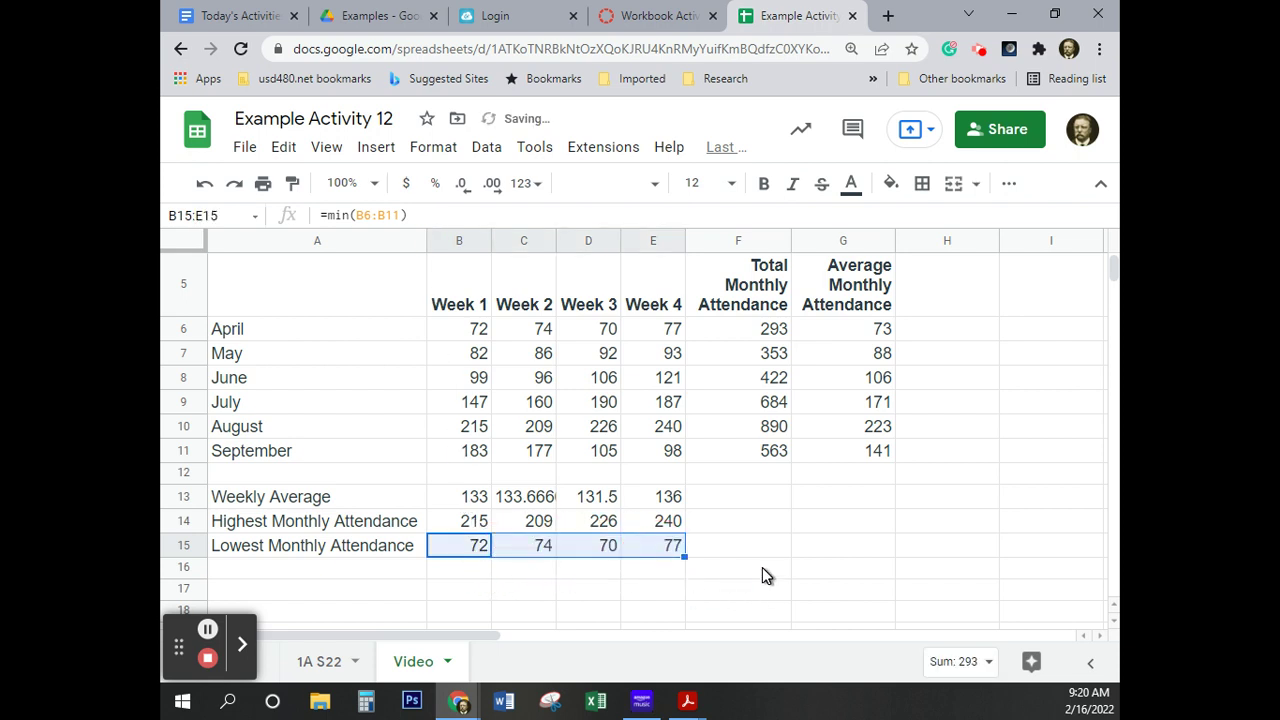
scroll(762, 567, down, 1)
scroll(762, 567, up, 2)
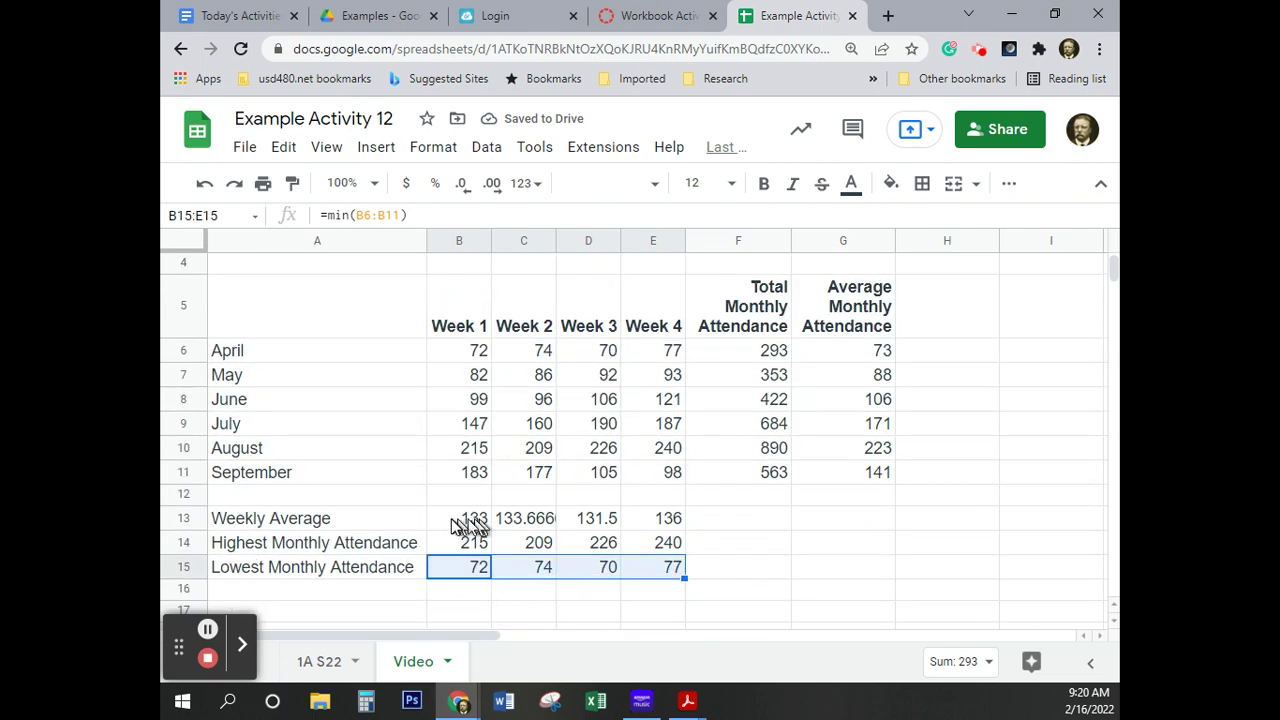
Step: Remove decimals from B13:E15 so weekly averages show as 133, 134, 132, 136
drag(447, 527, 677, 563)
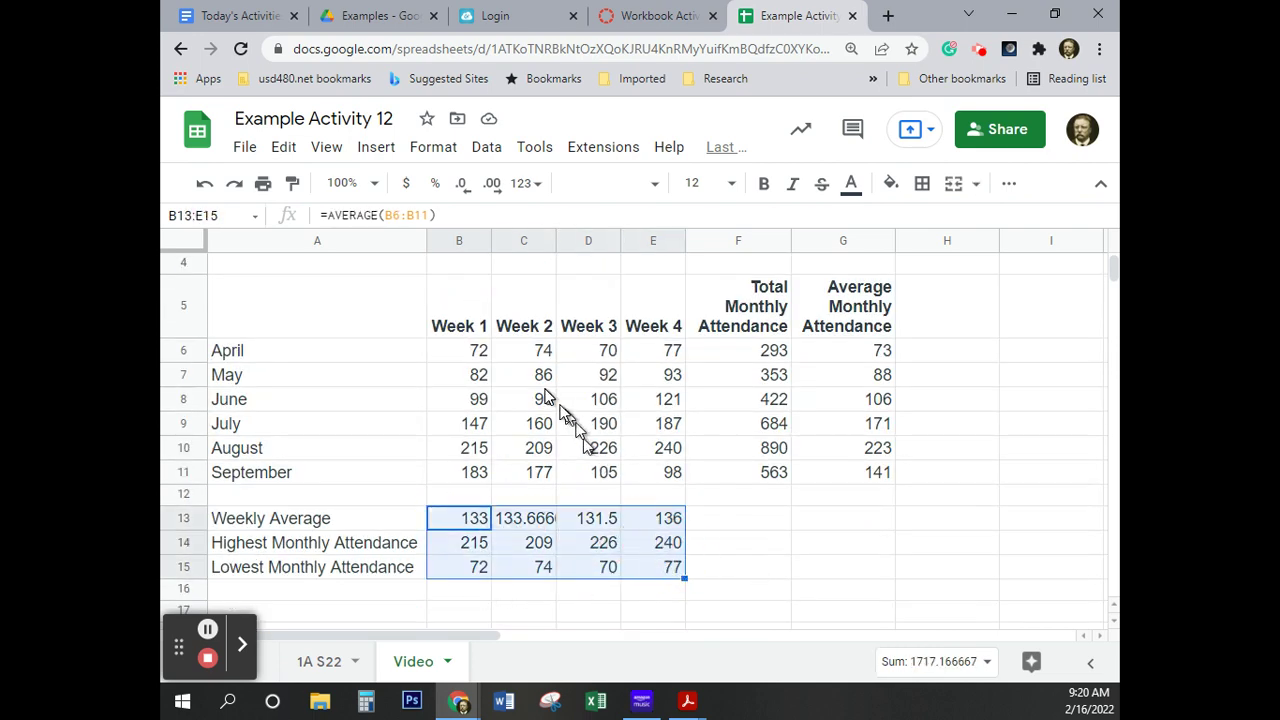
click(460, 185)
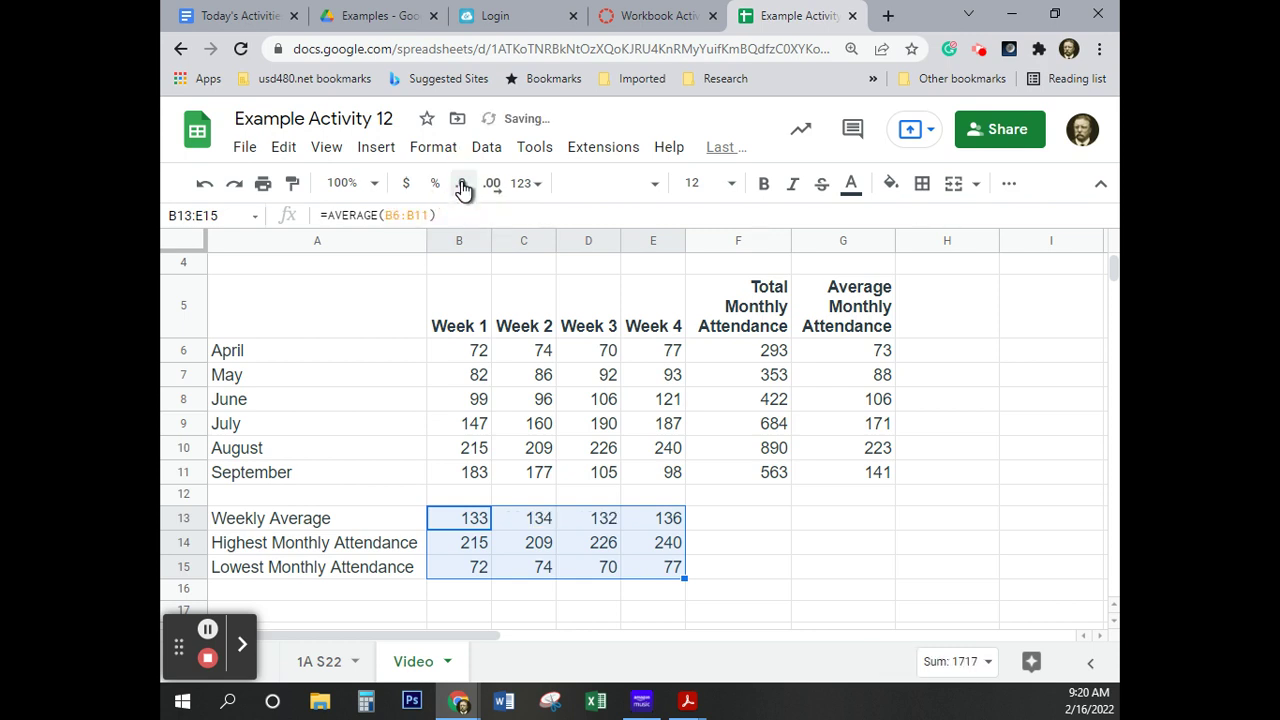
click(762, 591)
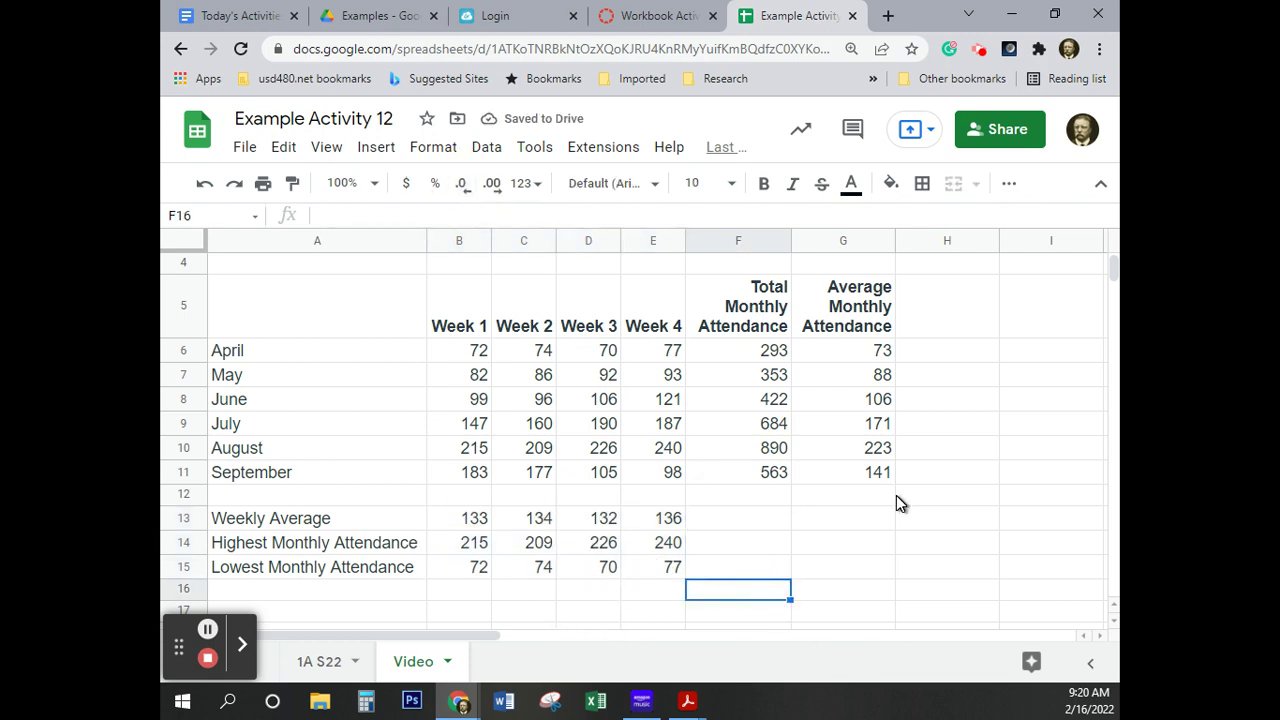
scroll(945, 543, up, 2)
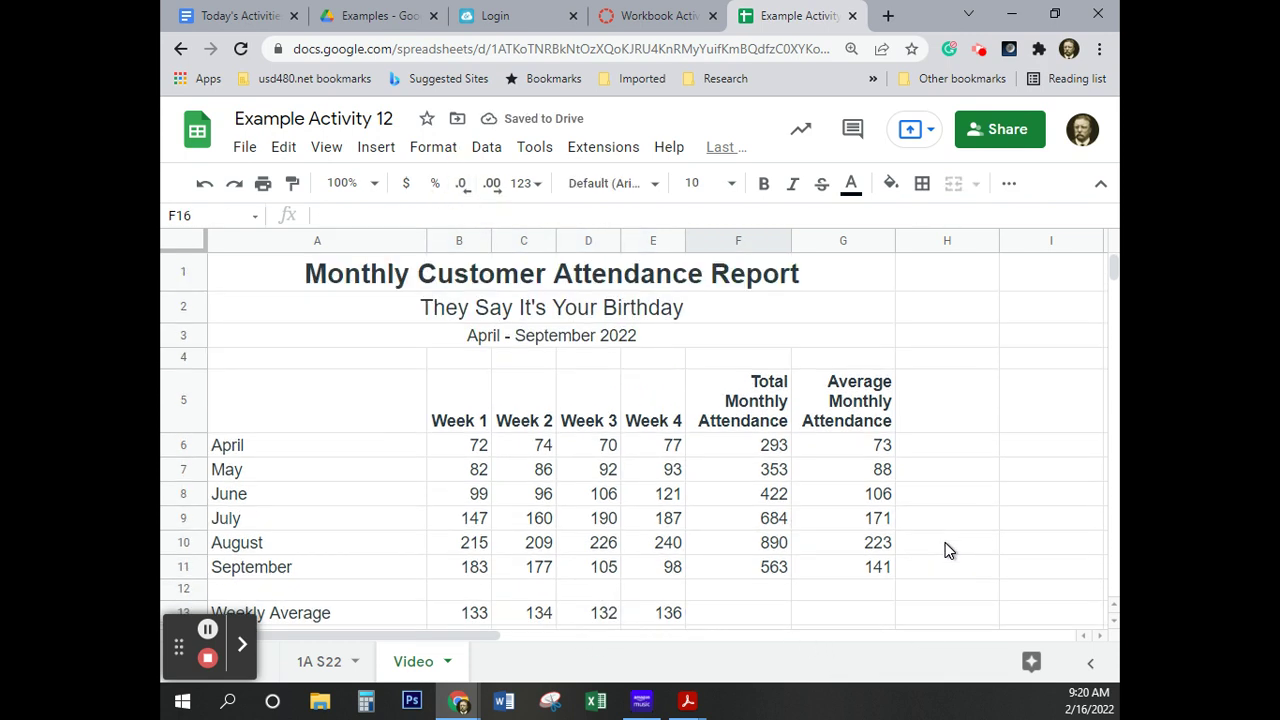
scroll(945, 542, down, 1)
scroll(945, 542, up, 1)
scroll(945, 542, down, 1)
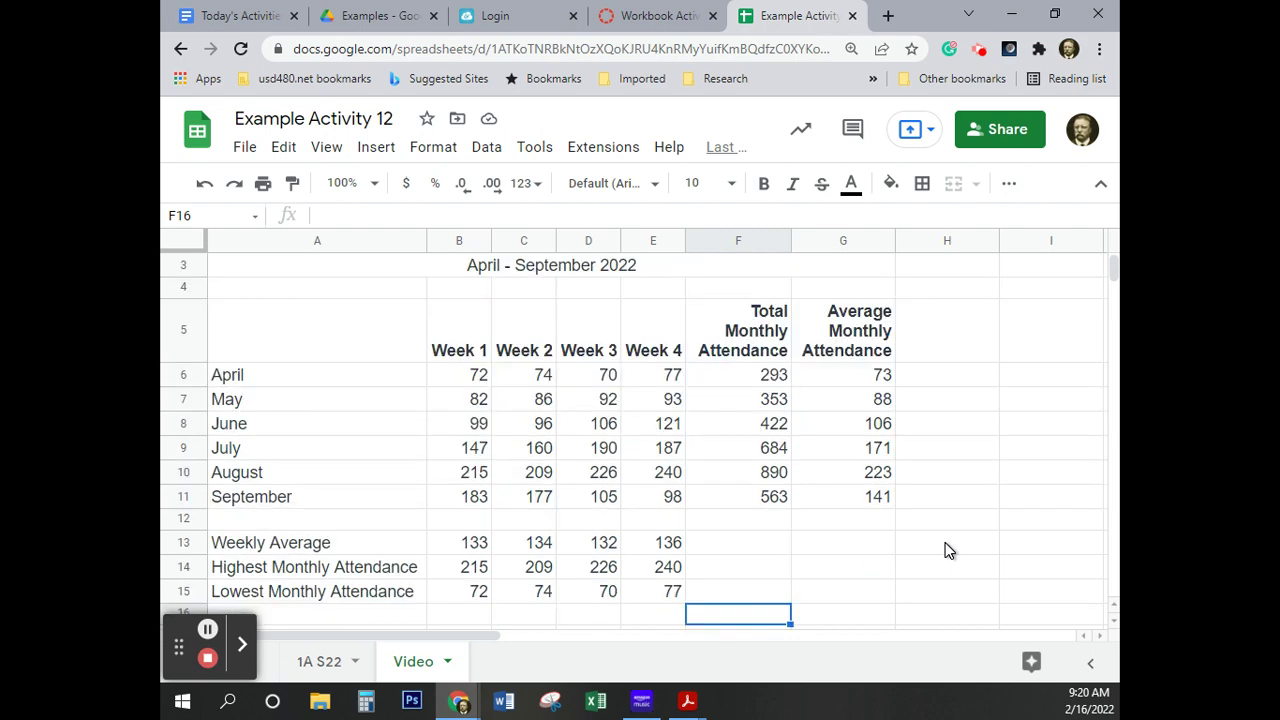